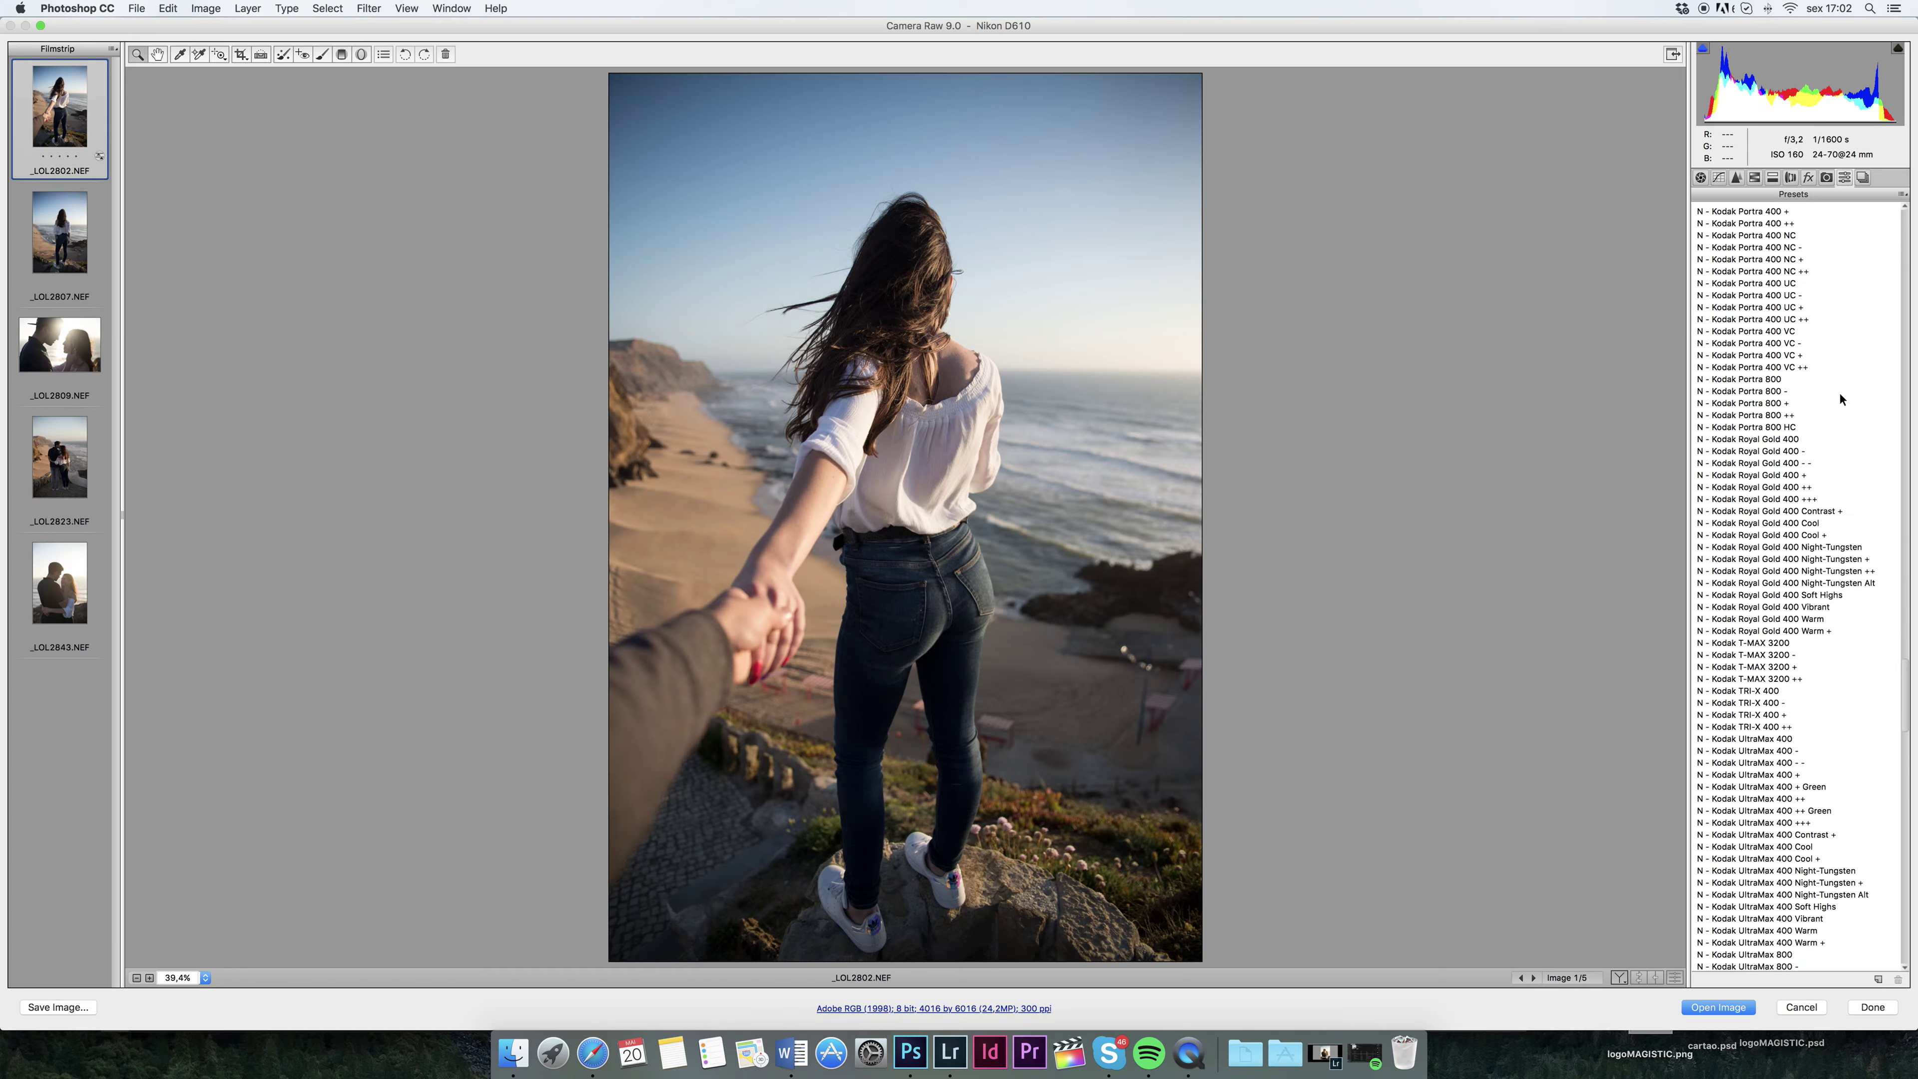
Apply the N - Portra 160+1 preset and enable Sigma 24-70mm lens profile corrections
scroll(1780, 602, "down", 5)
scroll(1780, 602, "down", 5)
scroll(1780, 603, "down", 5)
scroll(1780, 603, "up", 10)
scroll(1780, 603, "up", 10)
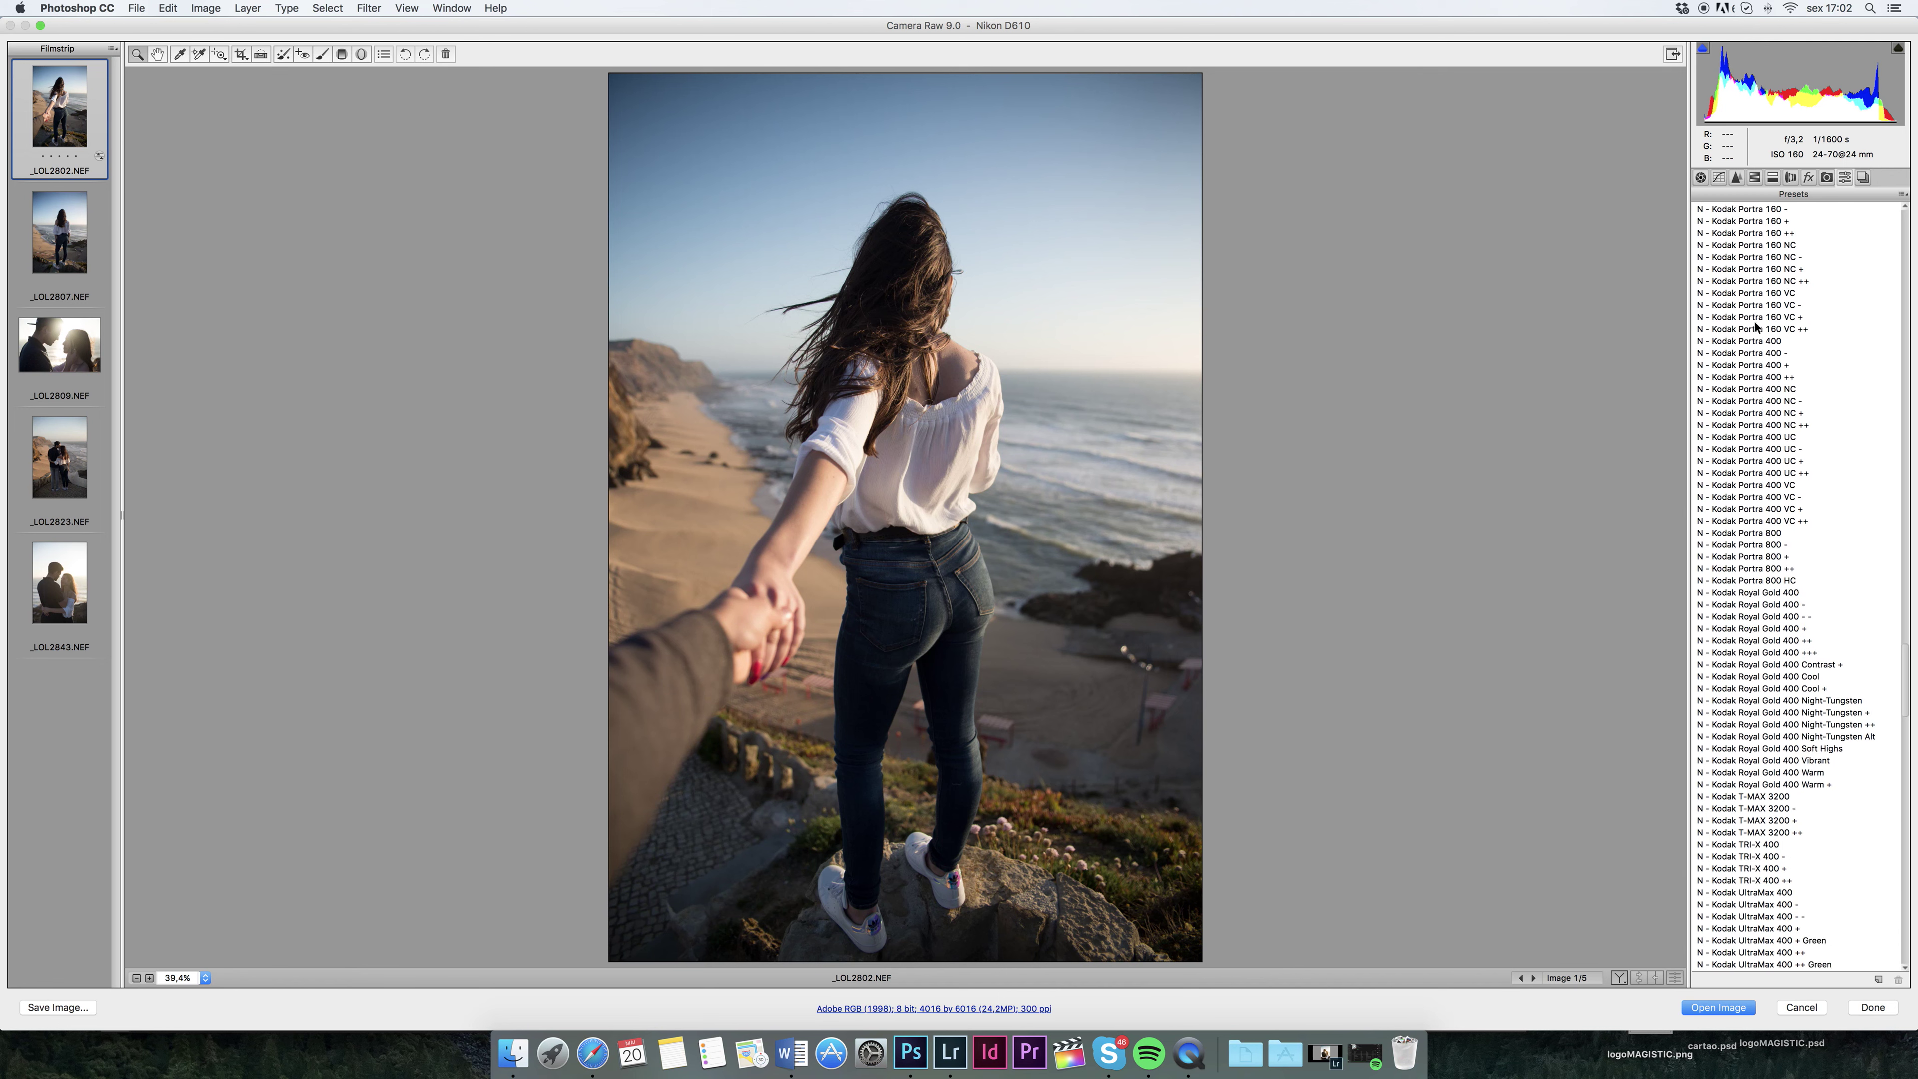
scroll(1760, 378, "up", 5)
left_click(1741, 298)
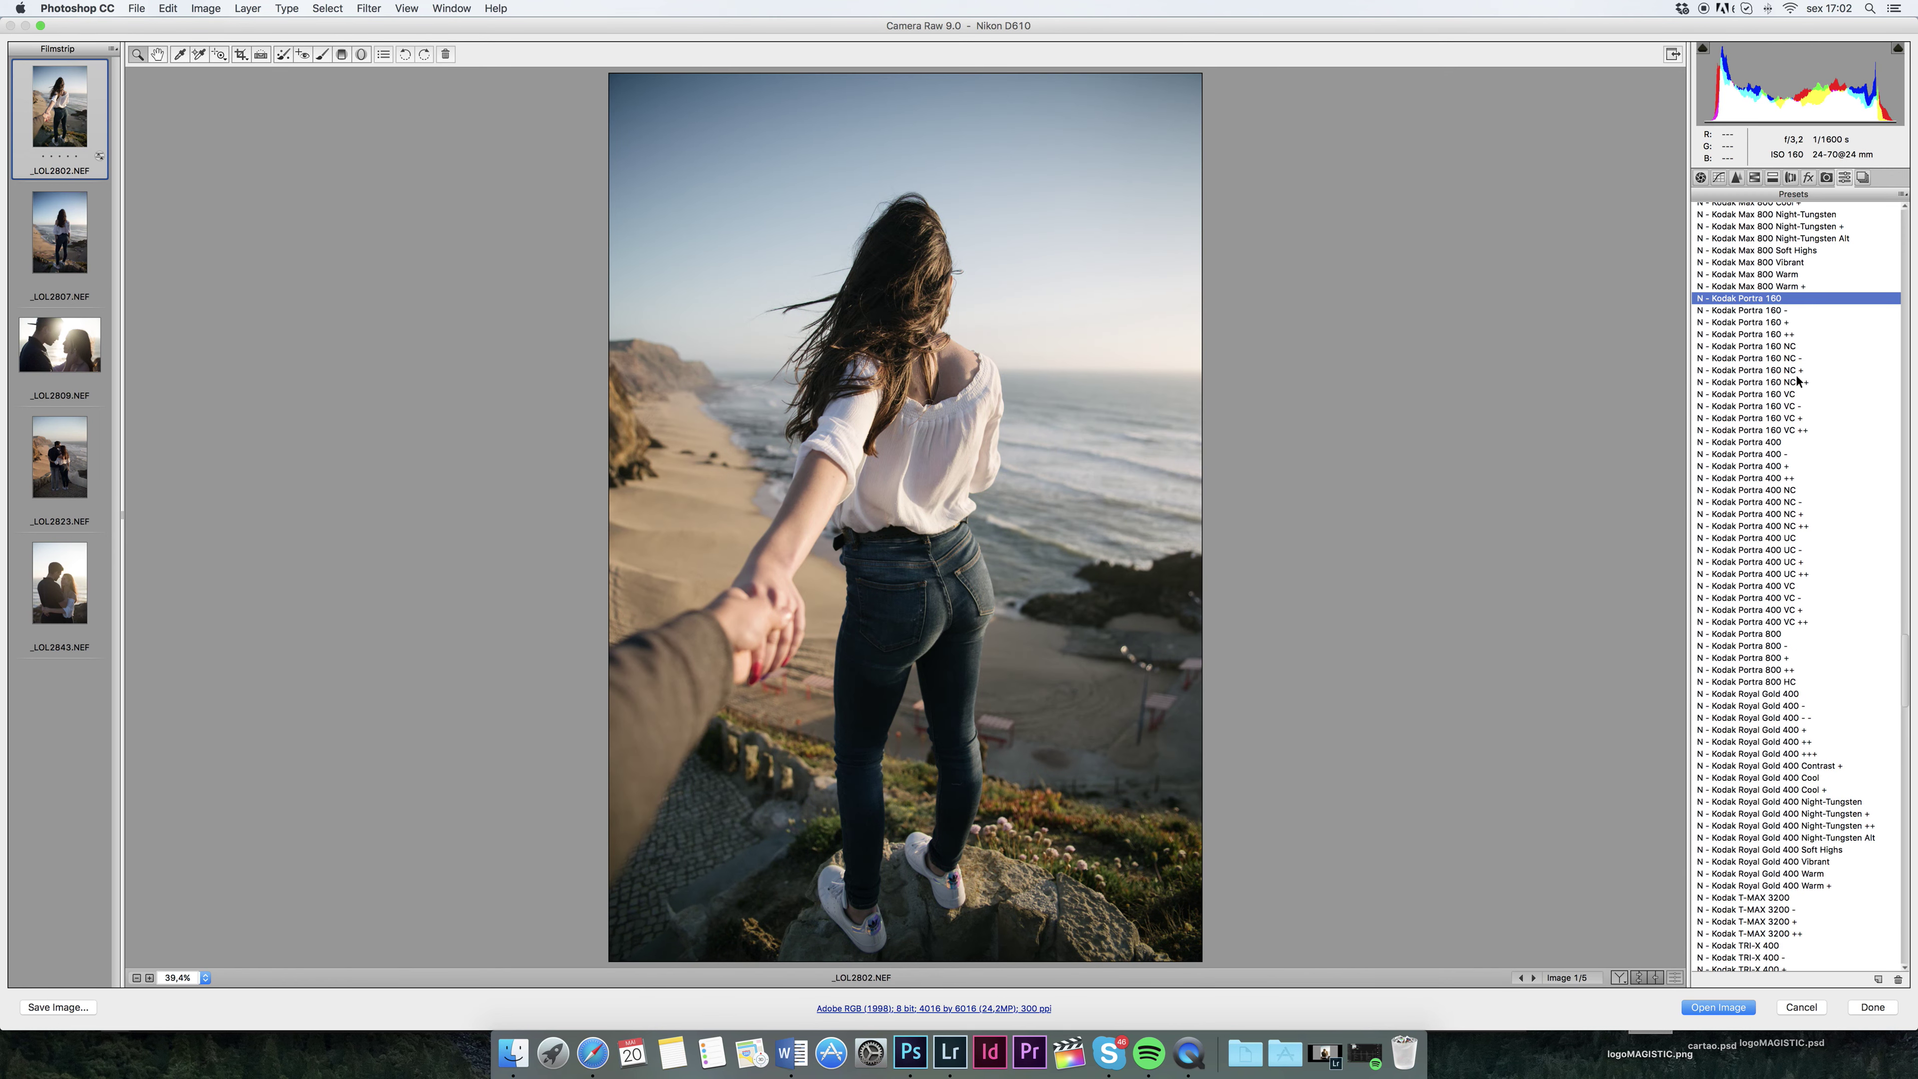
scroll(1782, 442, "down", 10)
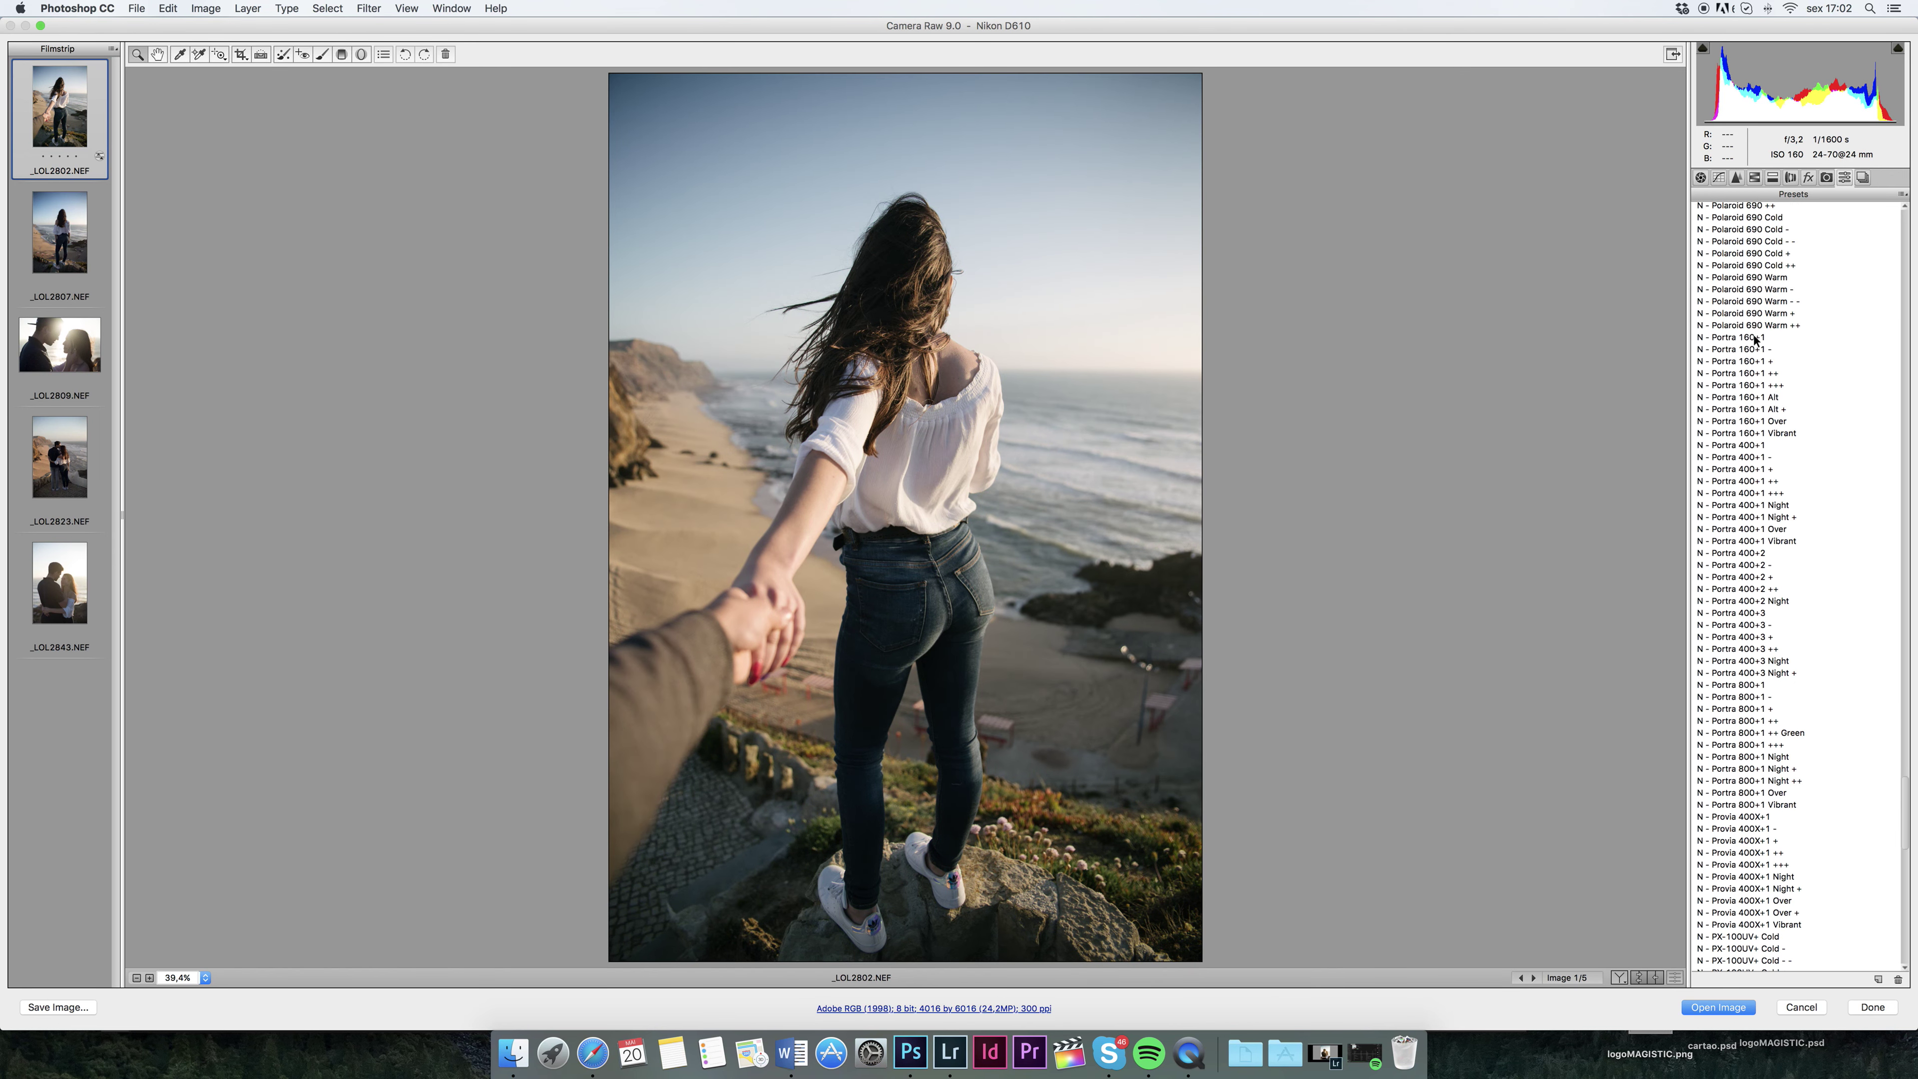
left_click(1737, 337)
left_click(1755, 178)
left_click(1737, 235)
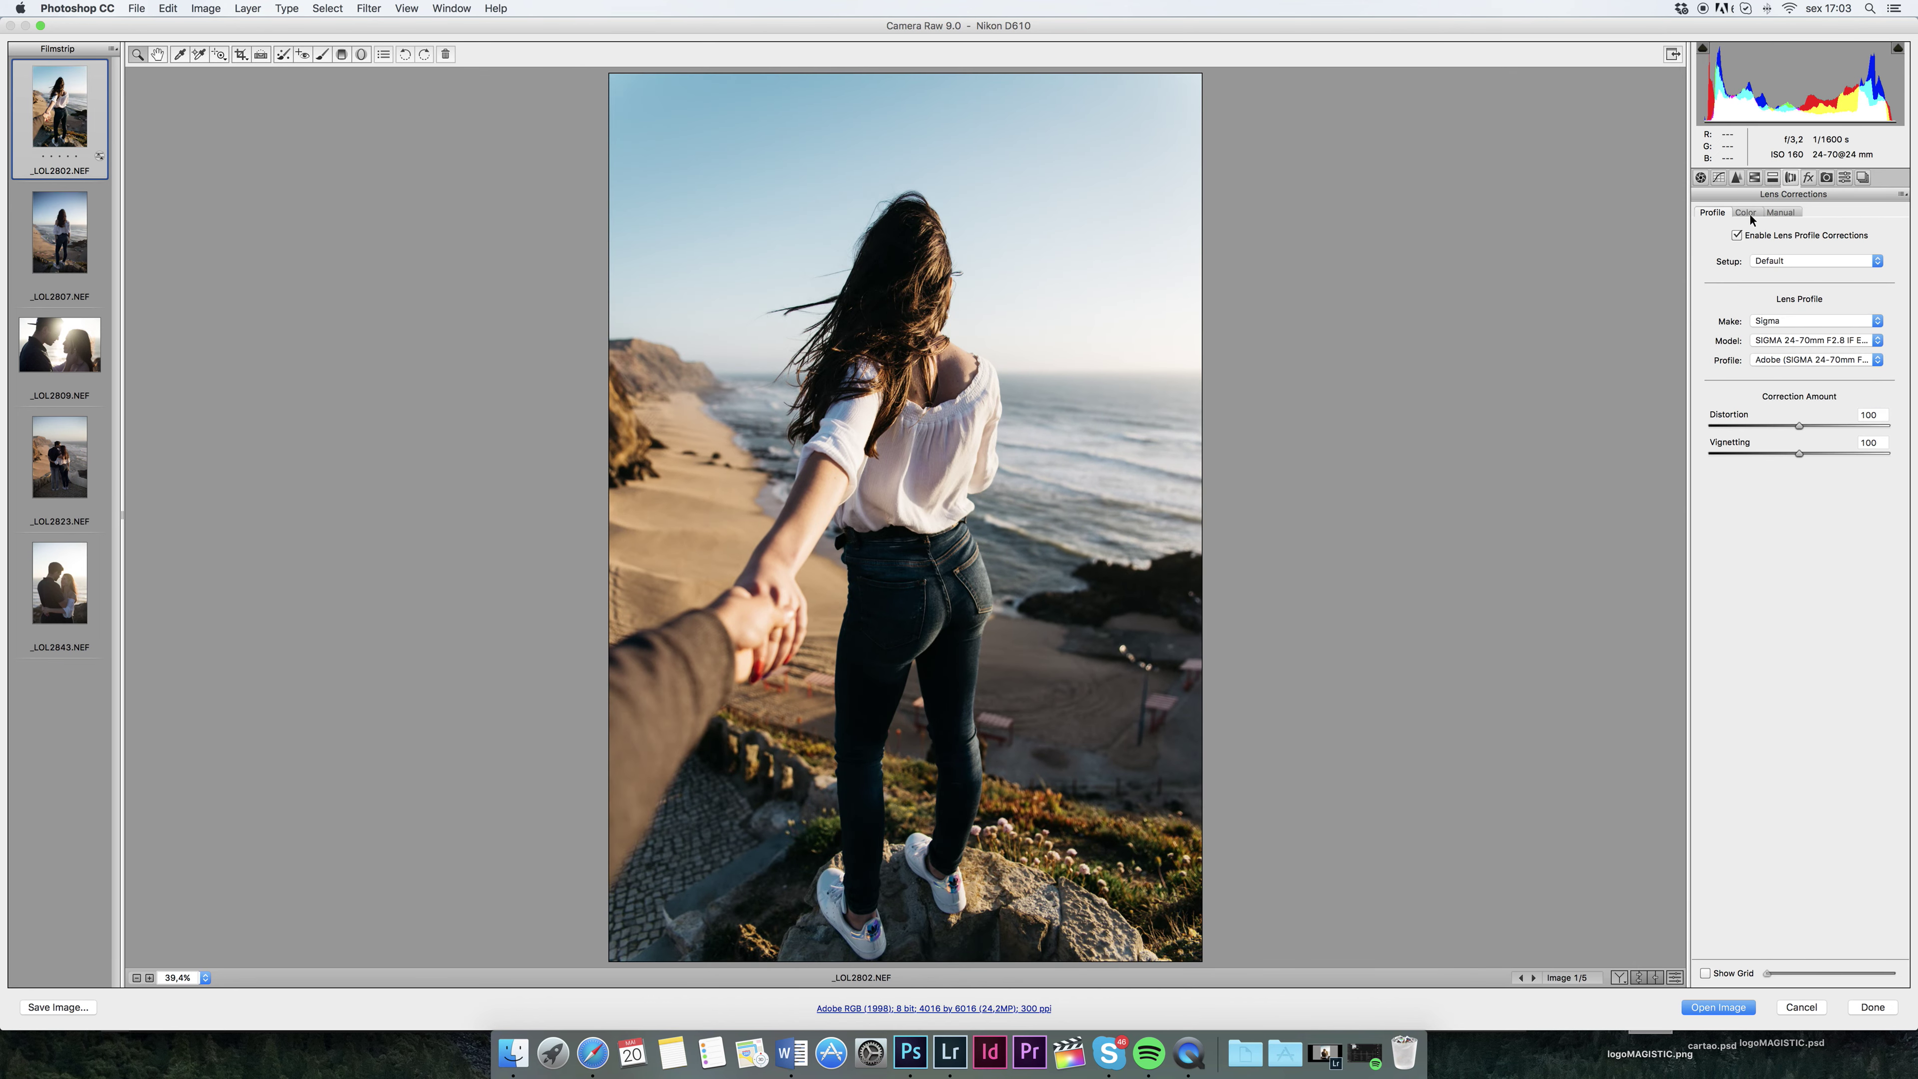
Set sharpening masking to 46, lower highlights, lift blacks and raise exposure to +0,45
left_click(1703, 179)
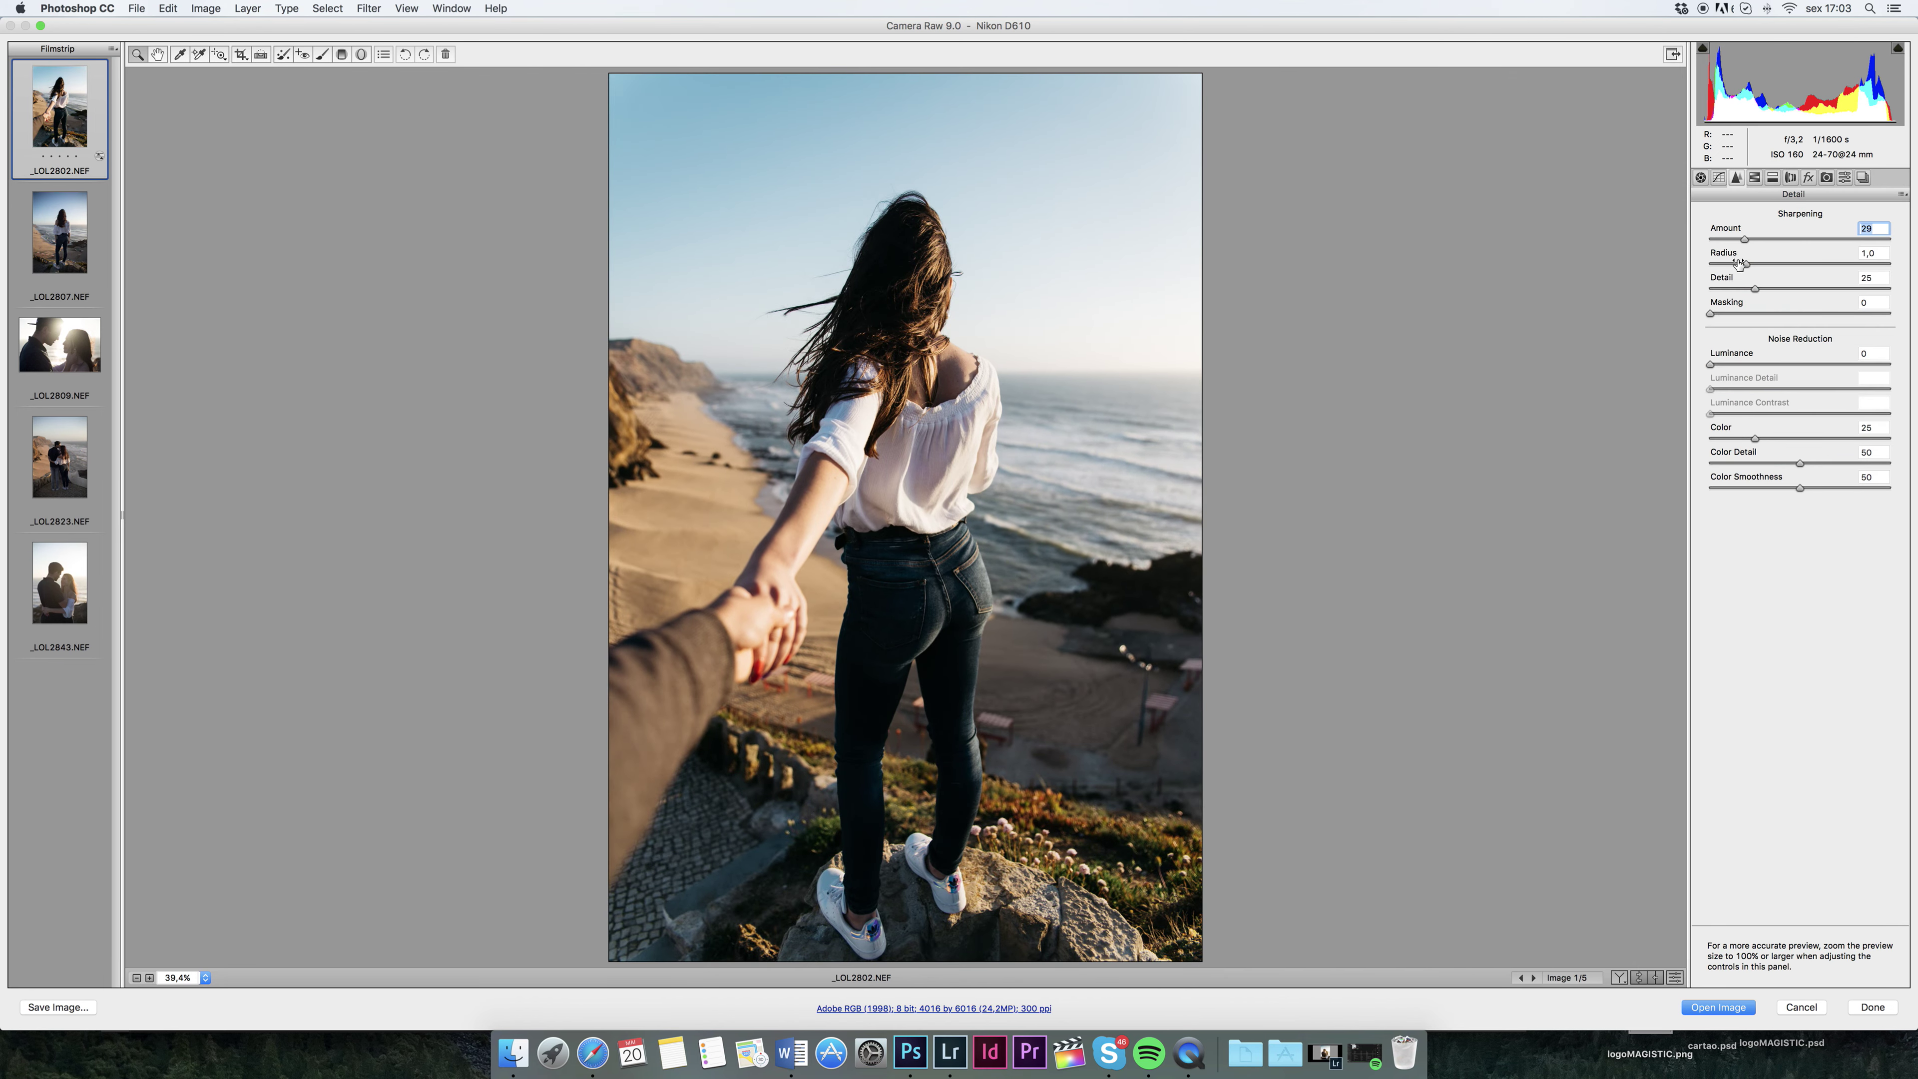
left_click_drag(1713, 317, 1794, 312)
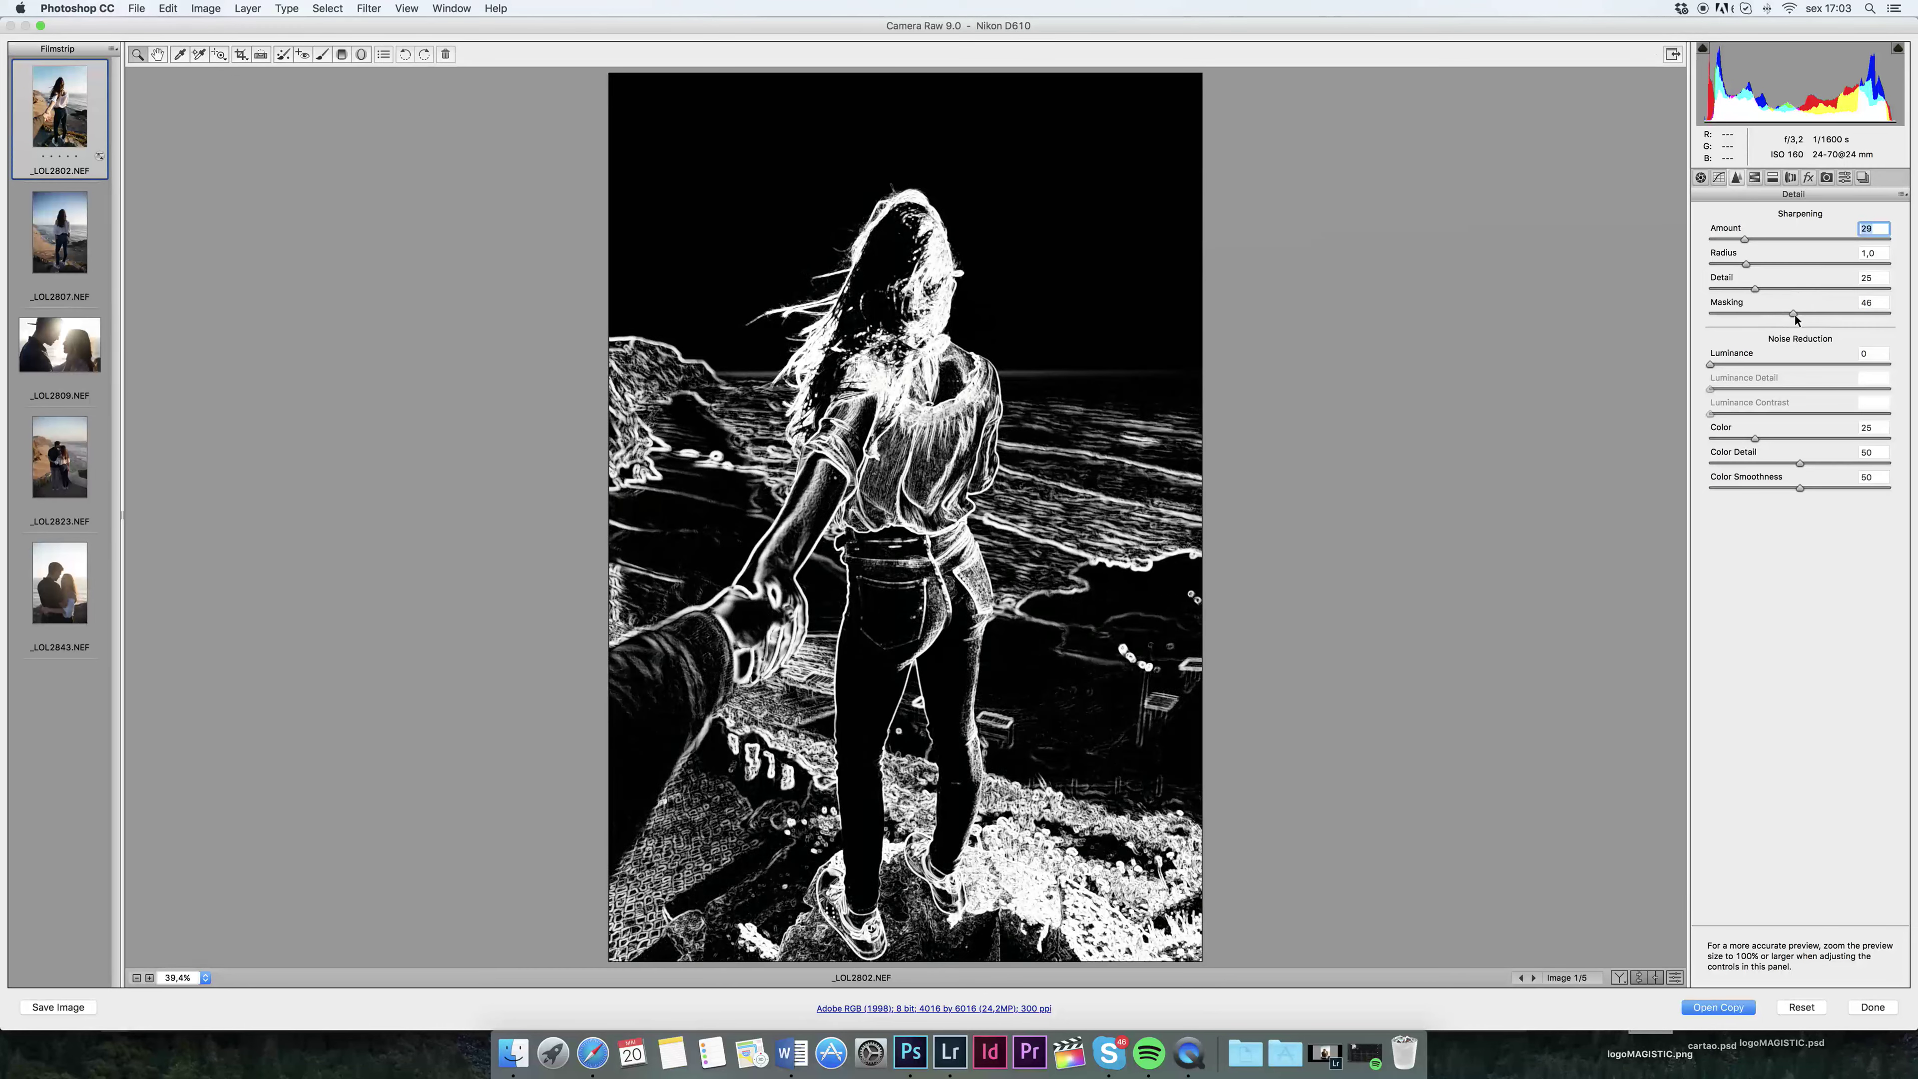
left_click(1701, 179)
left_click_drag(1857, 442, 1807, 474)
mouse_move(1777, 370)
left_mouse_down()
mouse_move(1729, 370)
mouse_move(1809, 323)
mouse_move(1728, 370)
left_mouse_up()
mouse_move(1853, 394)
left_mouse_down()
mouse_move(1881, 394)
mouse_move(1825, 442)
mouse_move(1858, 394)
left_mouse_up()
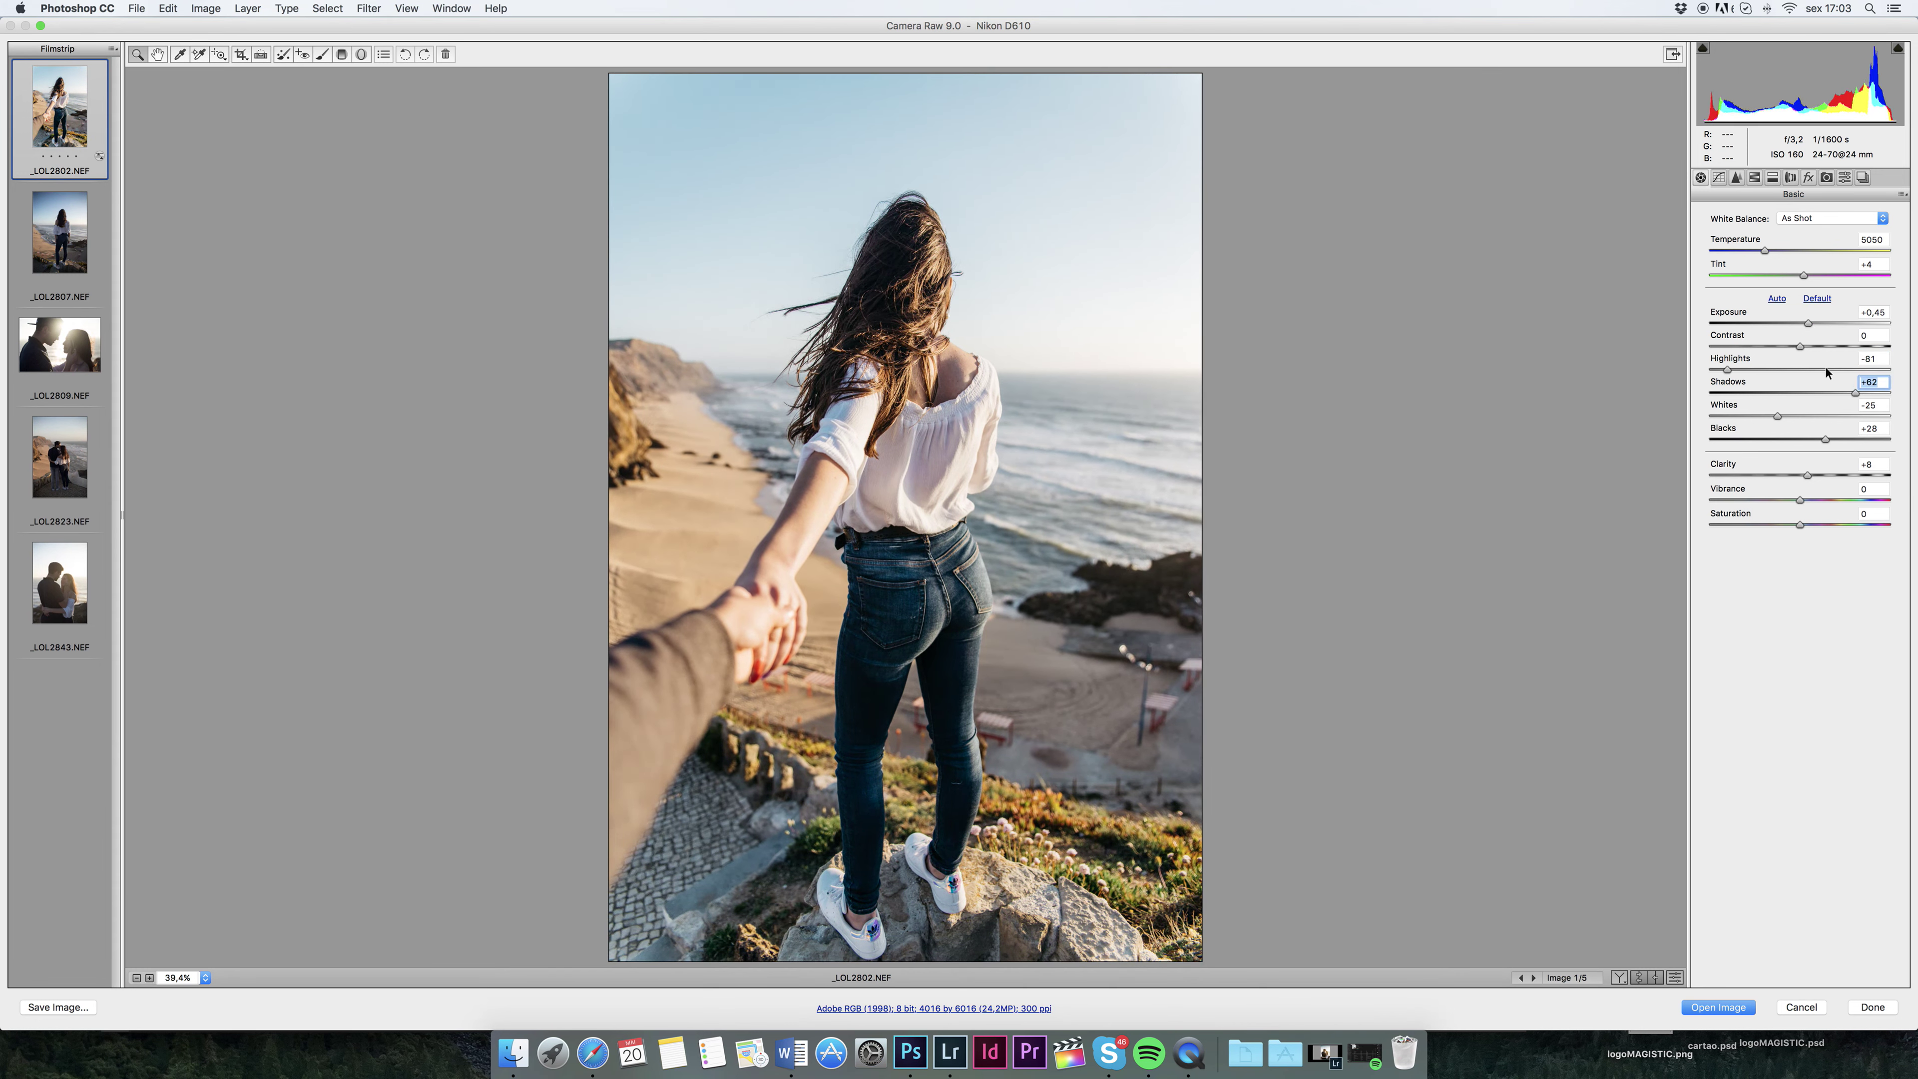
Fade the tone curve by lifting its black point and lowering its white point
left_click(1719, 177)
left_click_drag(1705, 467, 1706, 454)
left_click_drag(1896, 280, 1897, 303)
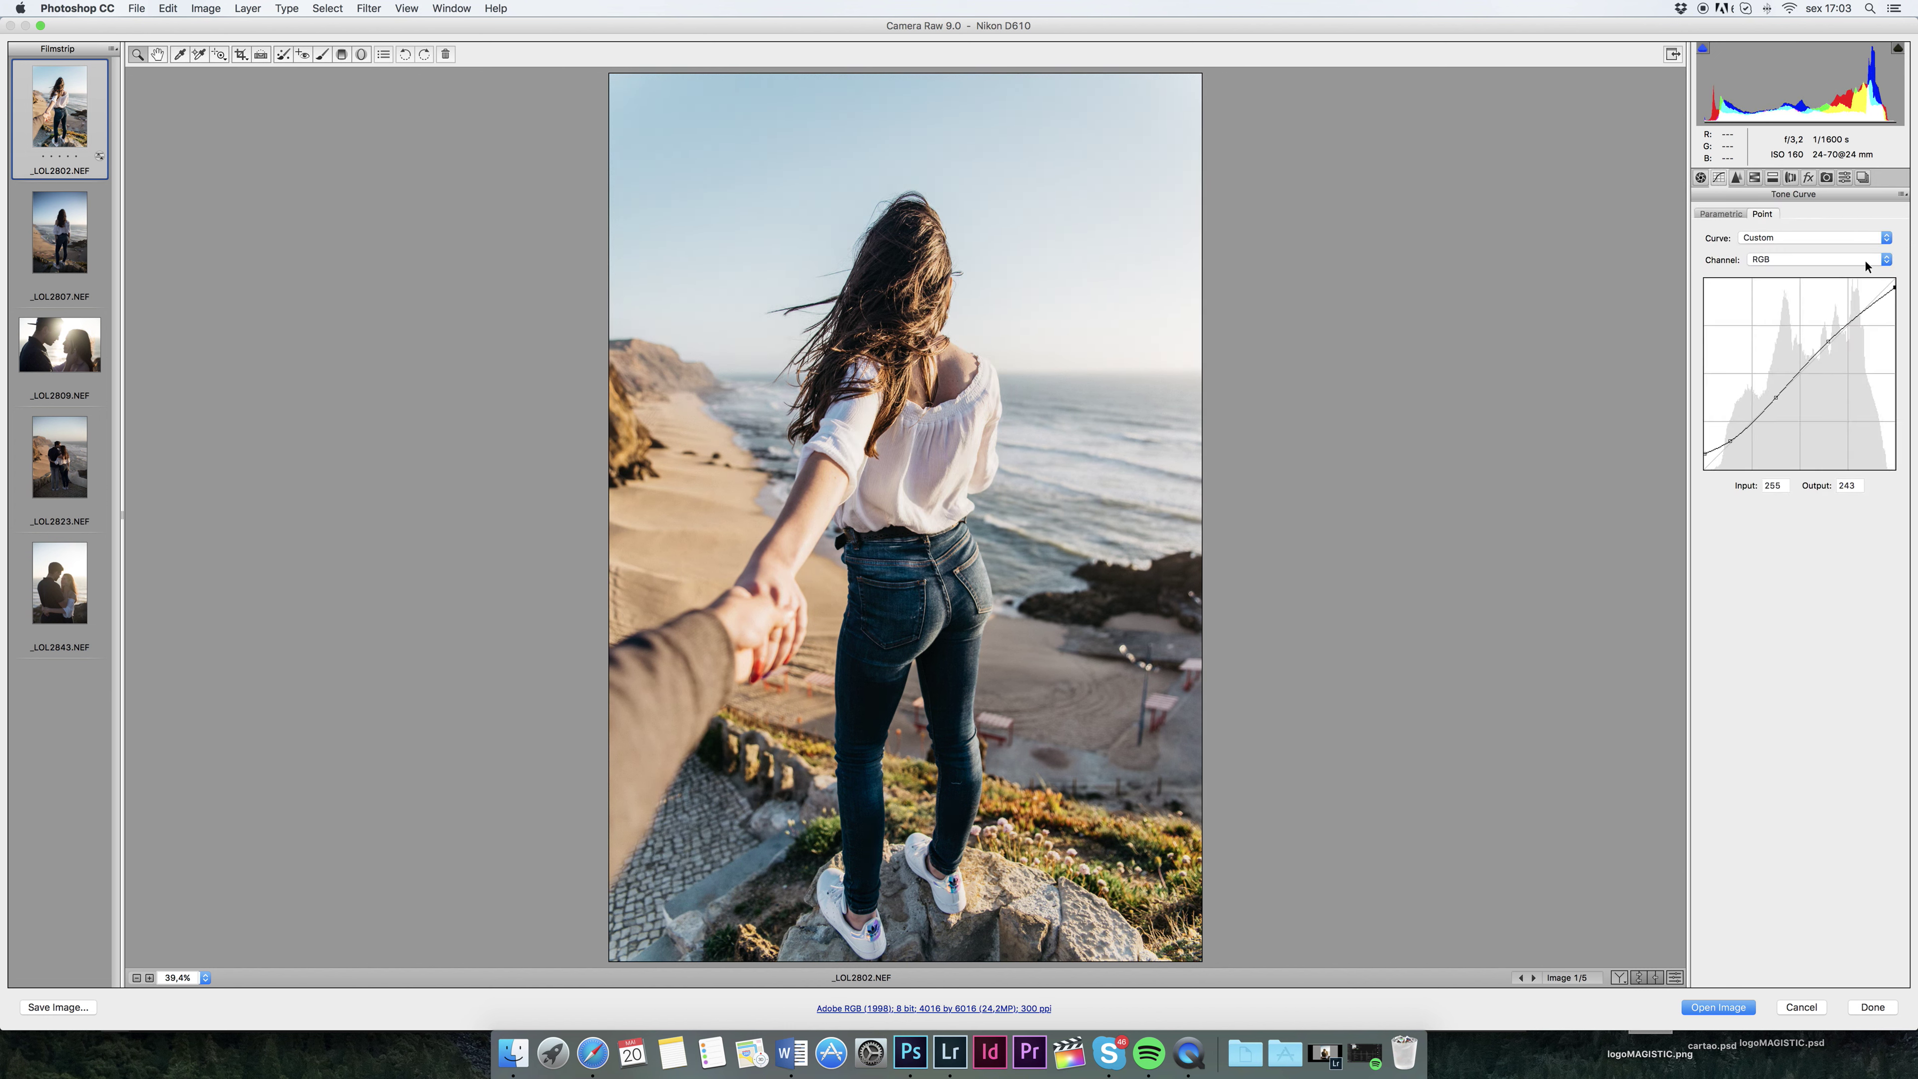
left_click(1755, 177)
left_click(1799, 237)
Warm the highlights with split toning, reduce grain, and add a -11 post-crop vignette
left_click(1773, 177)
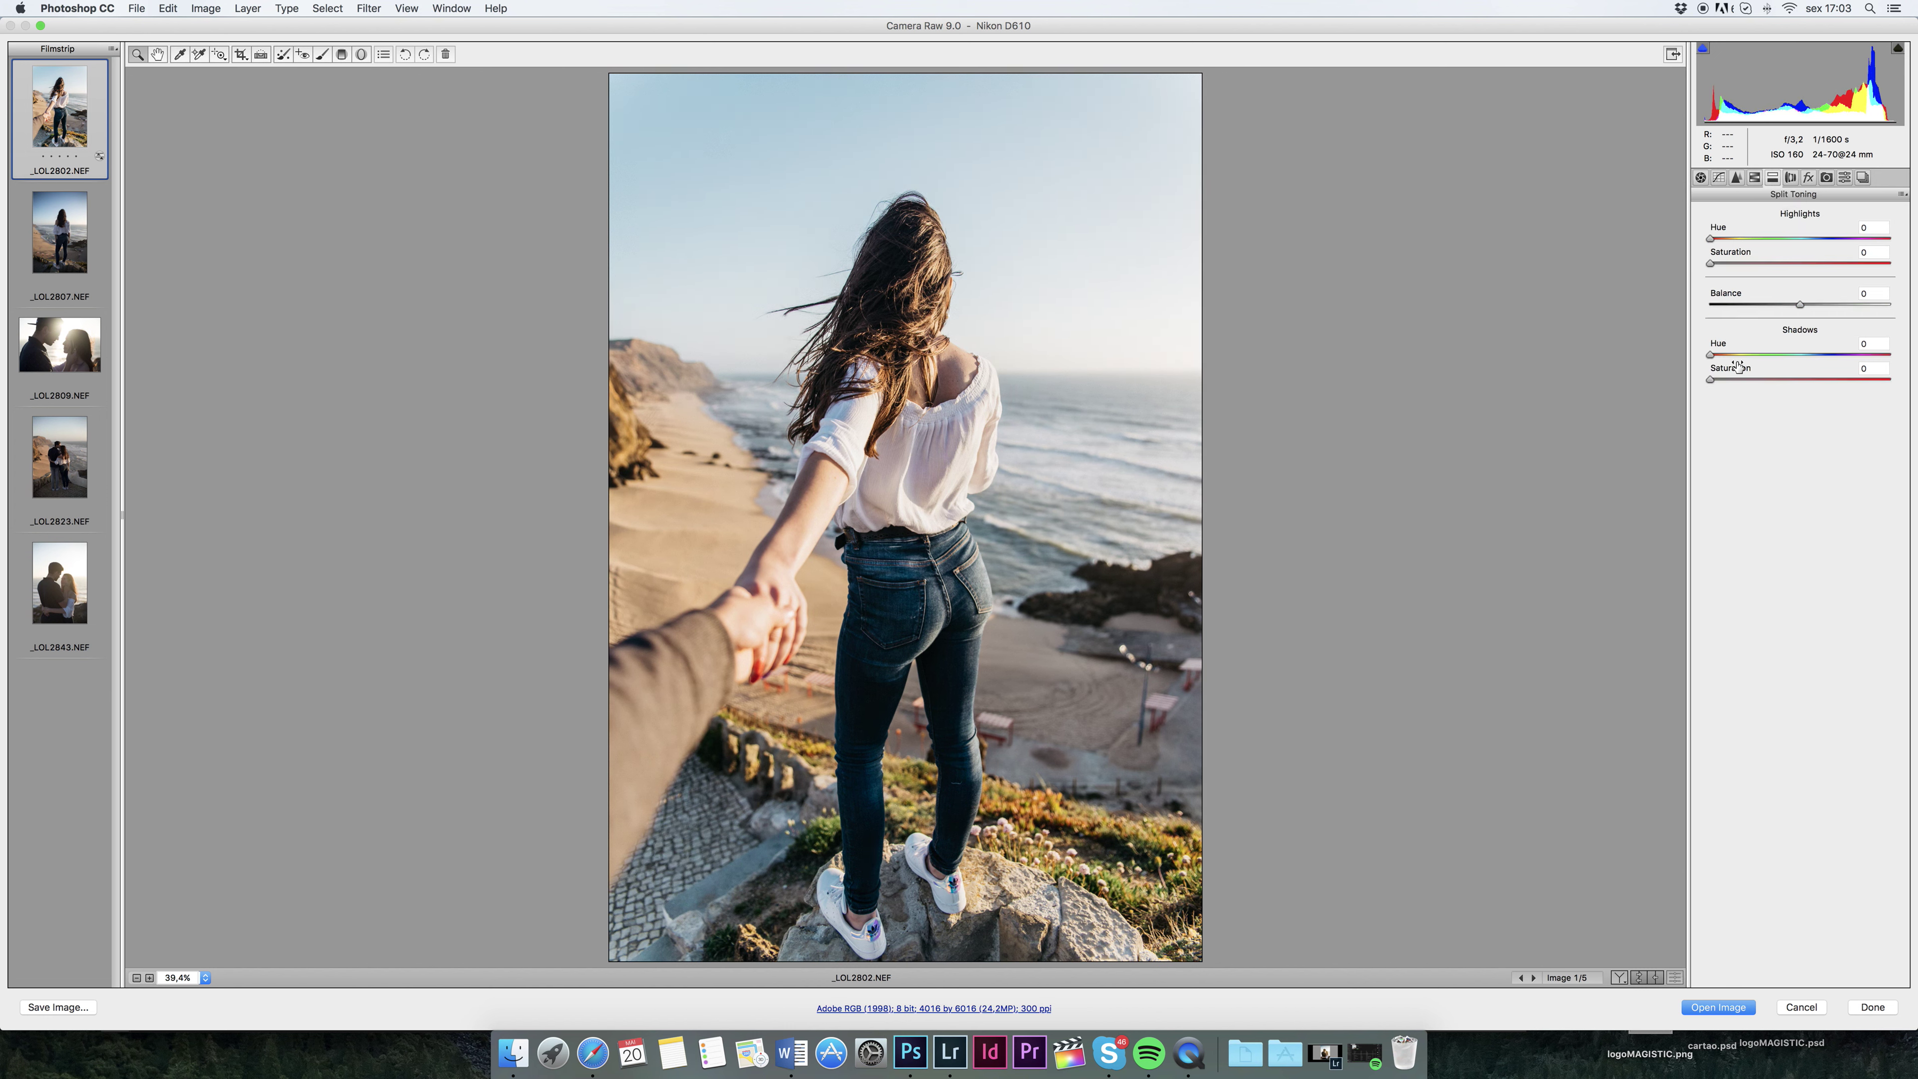
left_click_drag(1711, 263, 1730, 263)
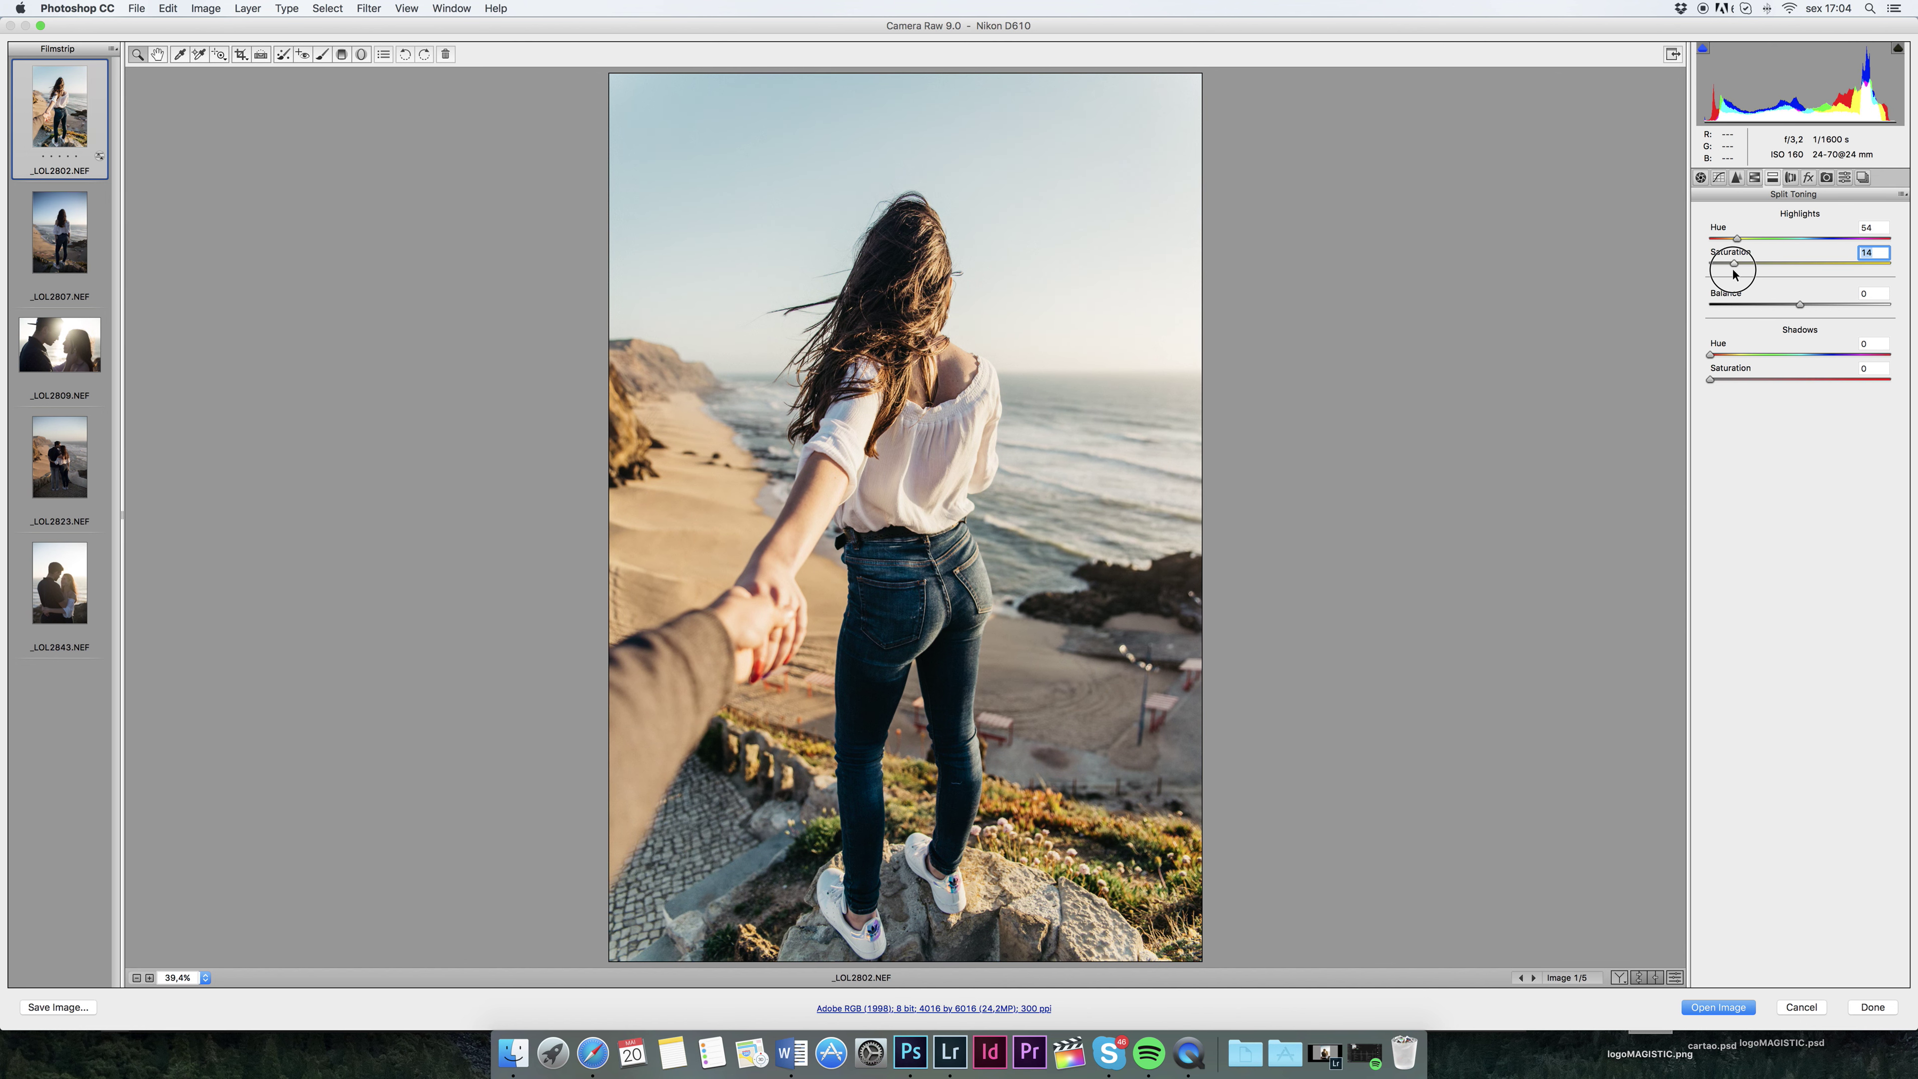
left_click(1806, 179)
left_click_drag(1783, 246, 1755, 248)
left_click(1772, 179)
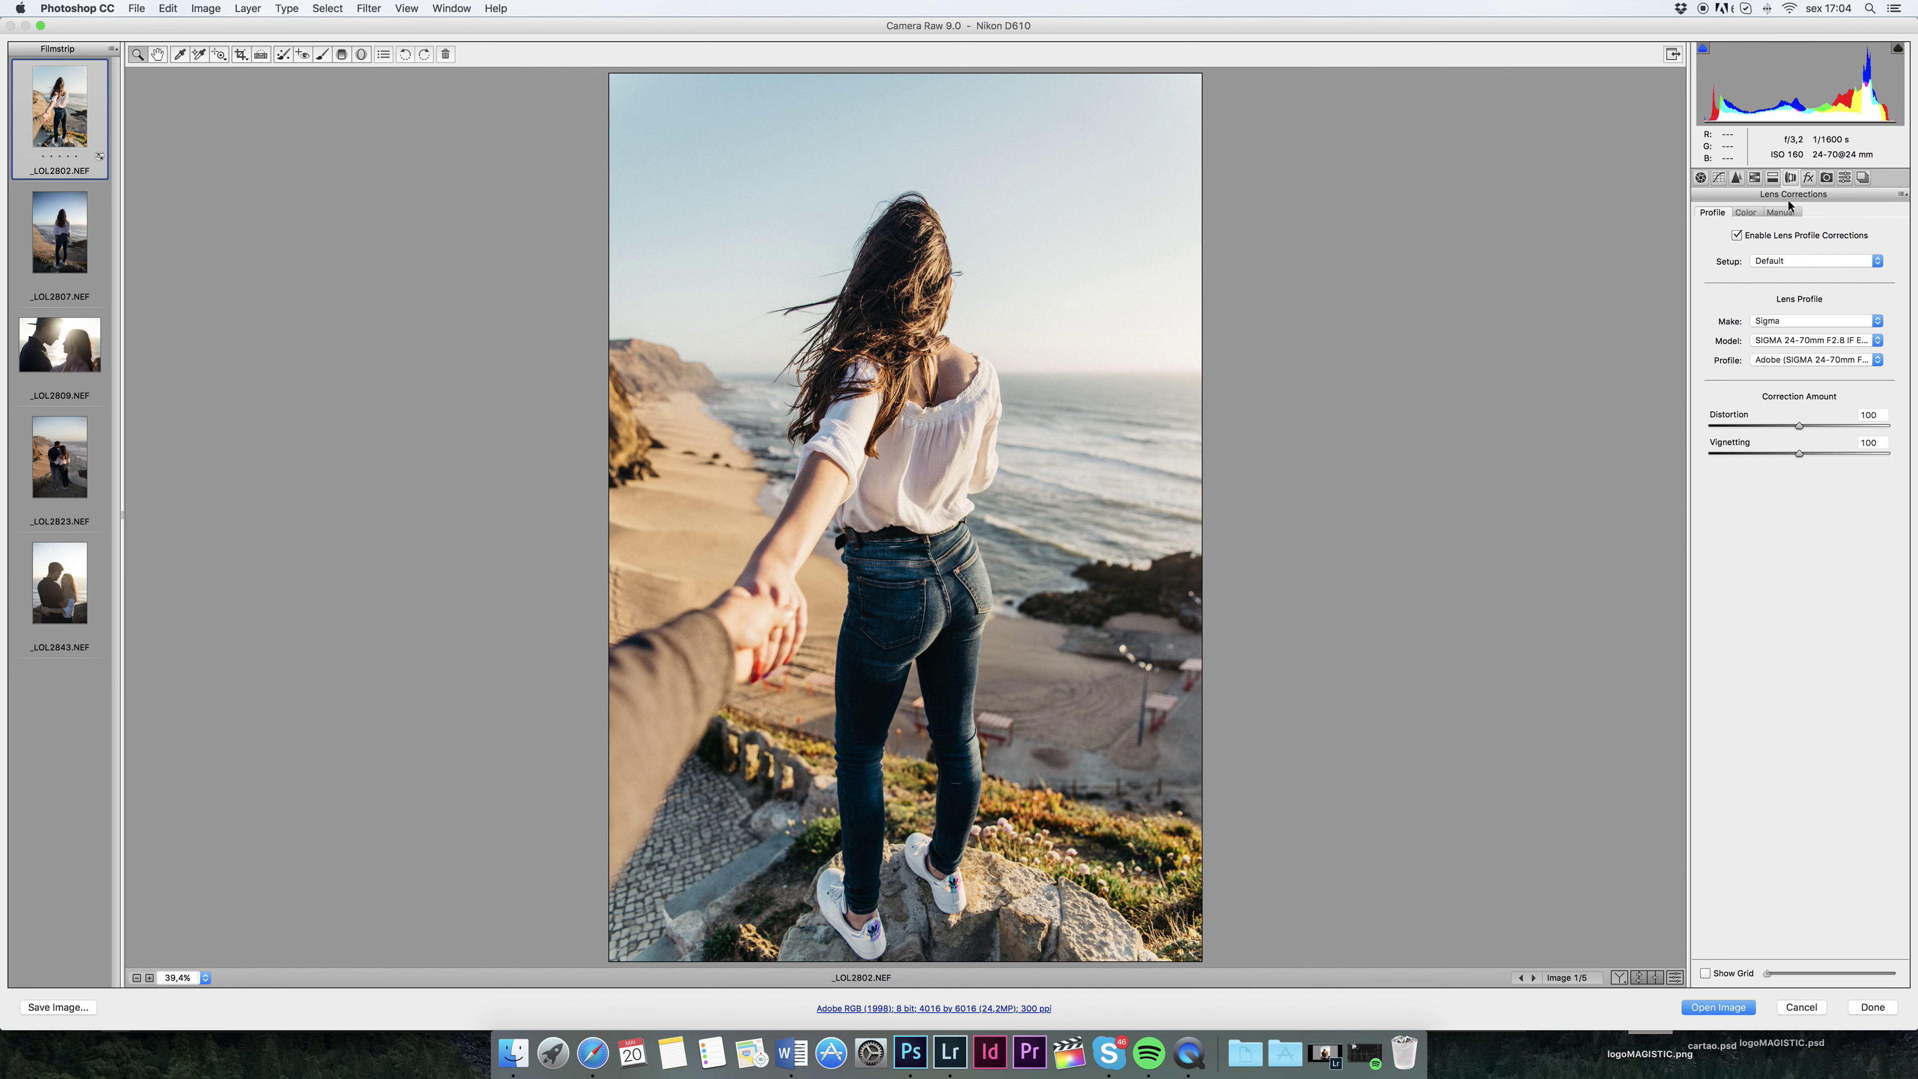
left_click(1808, 178)
left_click_drag(1800, 373, 1786, 401)
left_click(1827, 178)
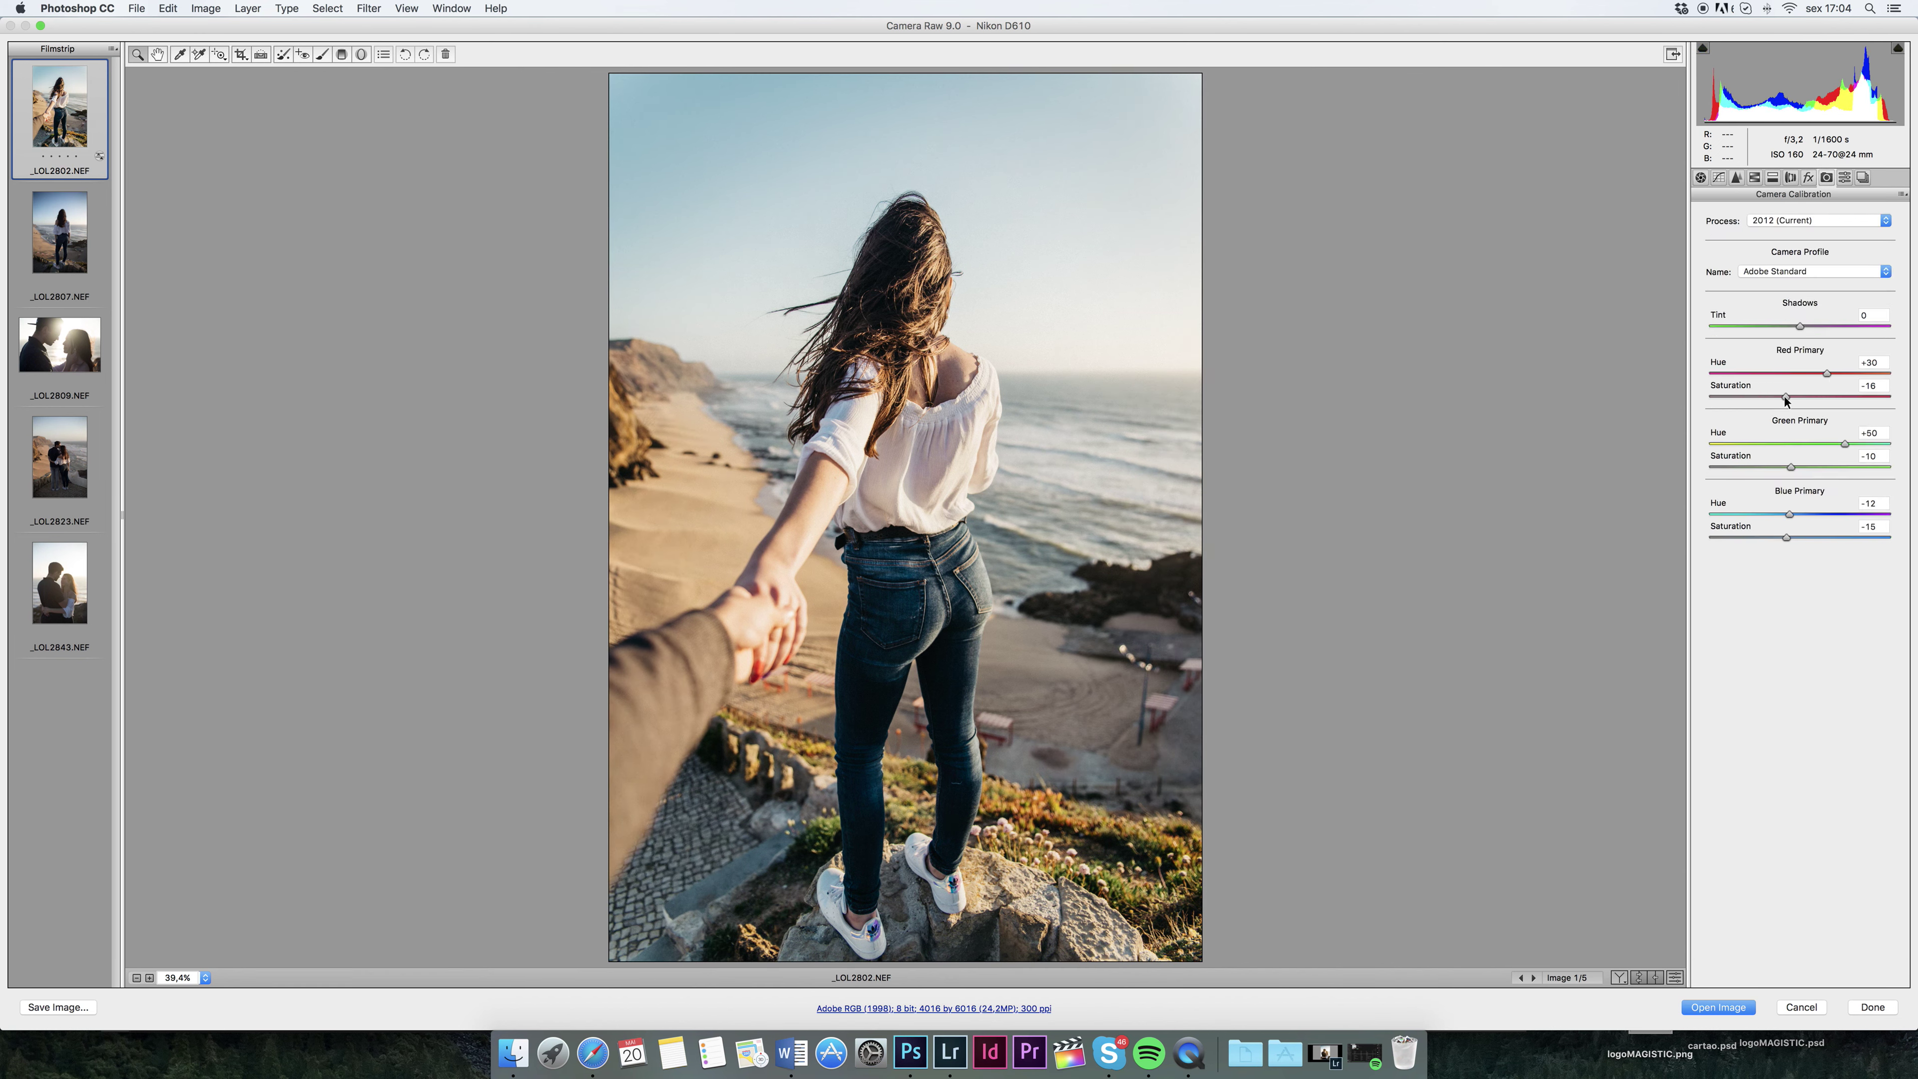
Draw a tilted warm sky gradient (exposure -0,55, saturation +10), then open _LOL2807.NEF
left_click(341, 55)
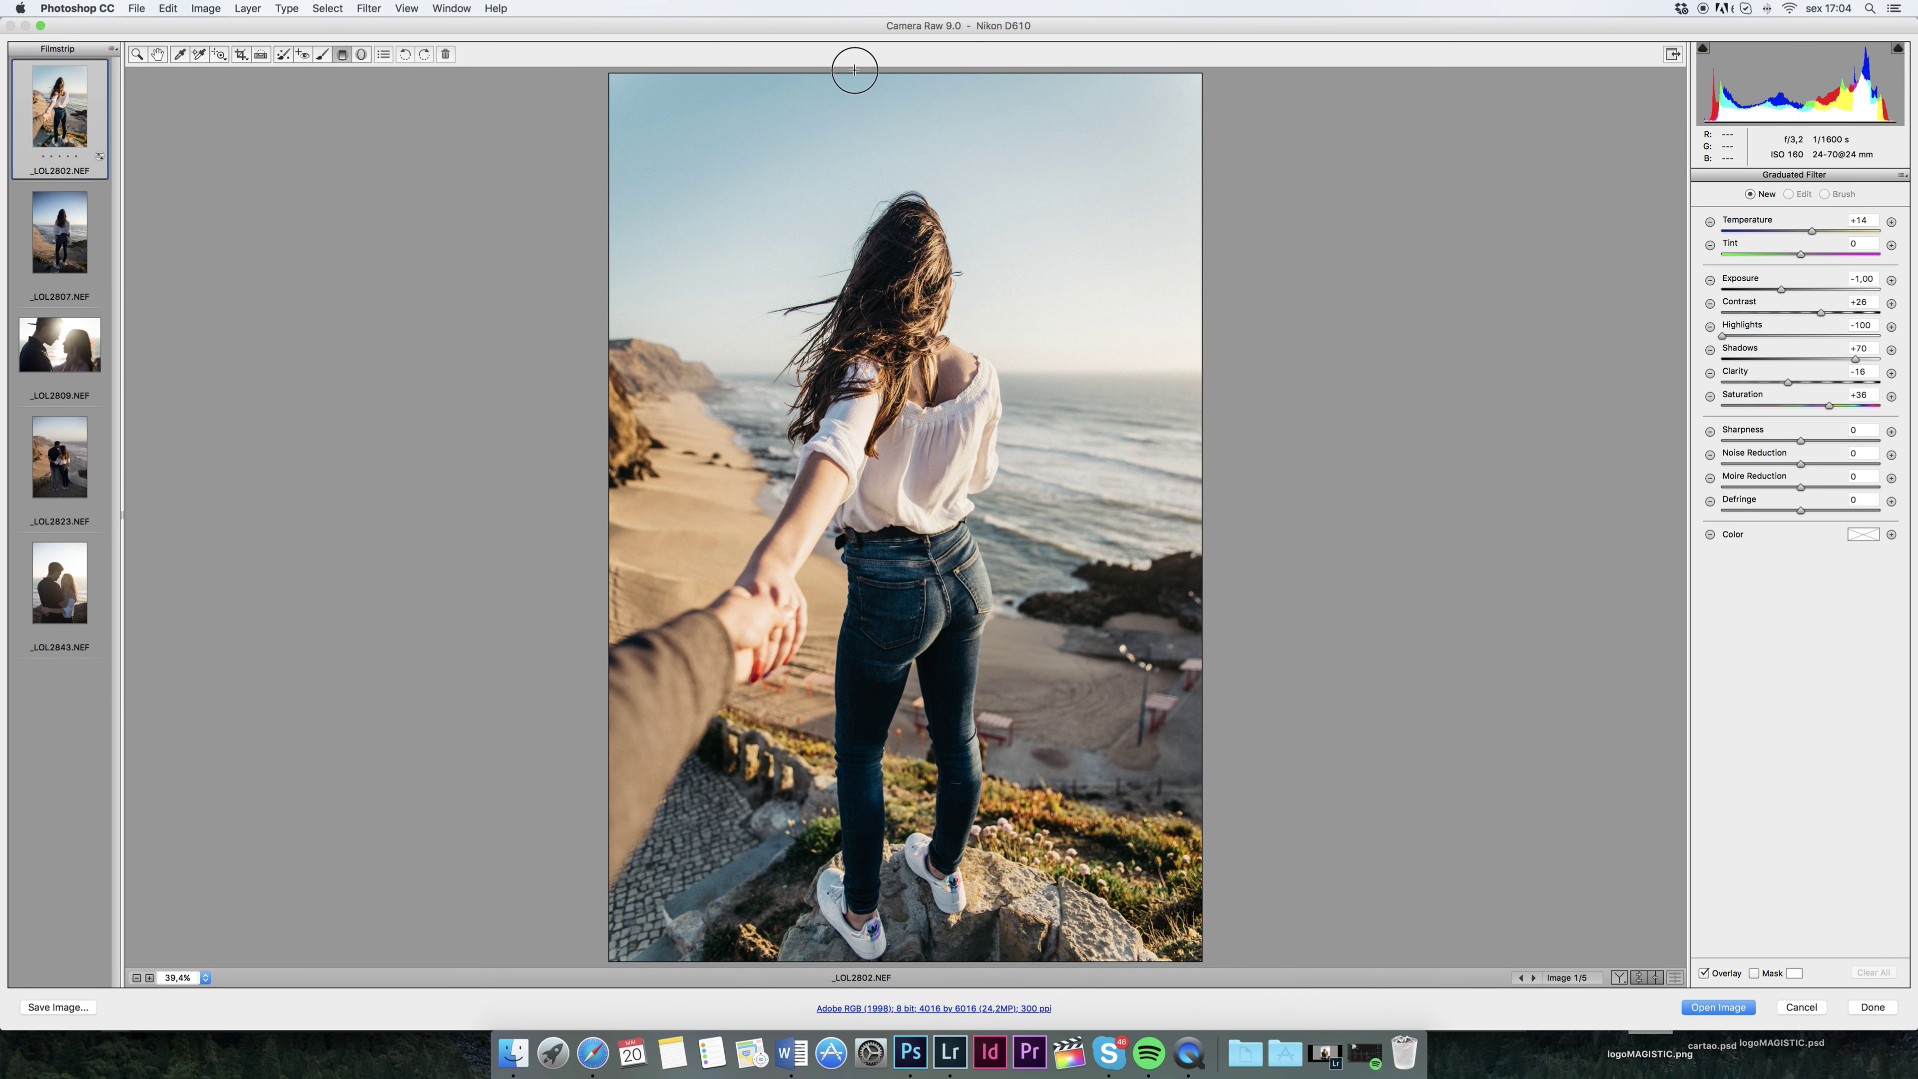
left_click_drag(854, 70, 853, 226)
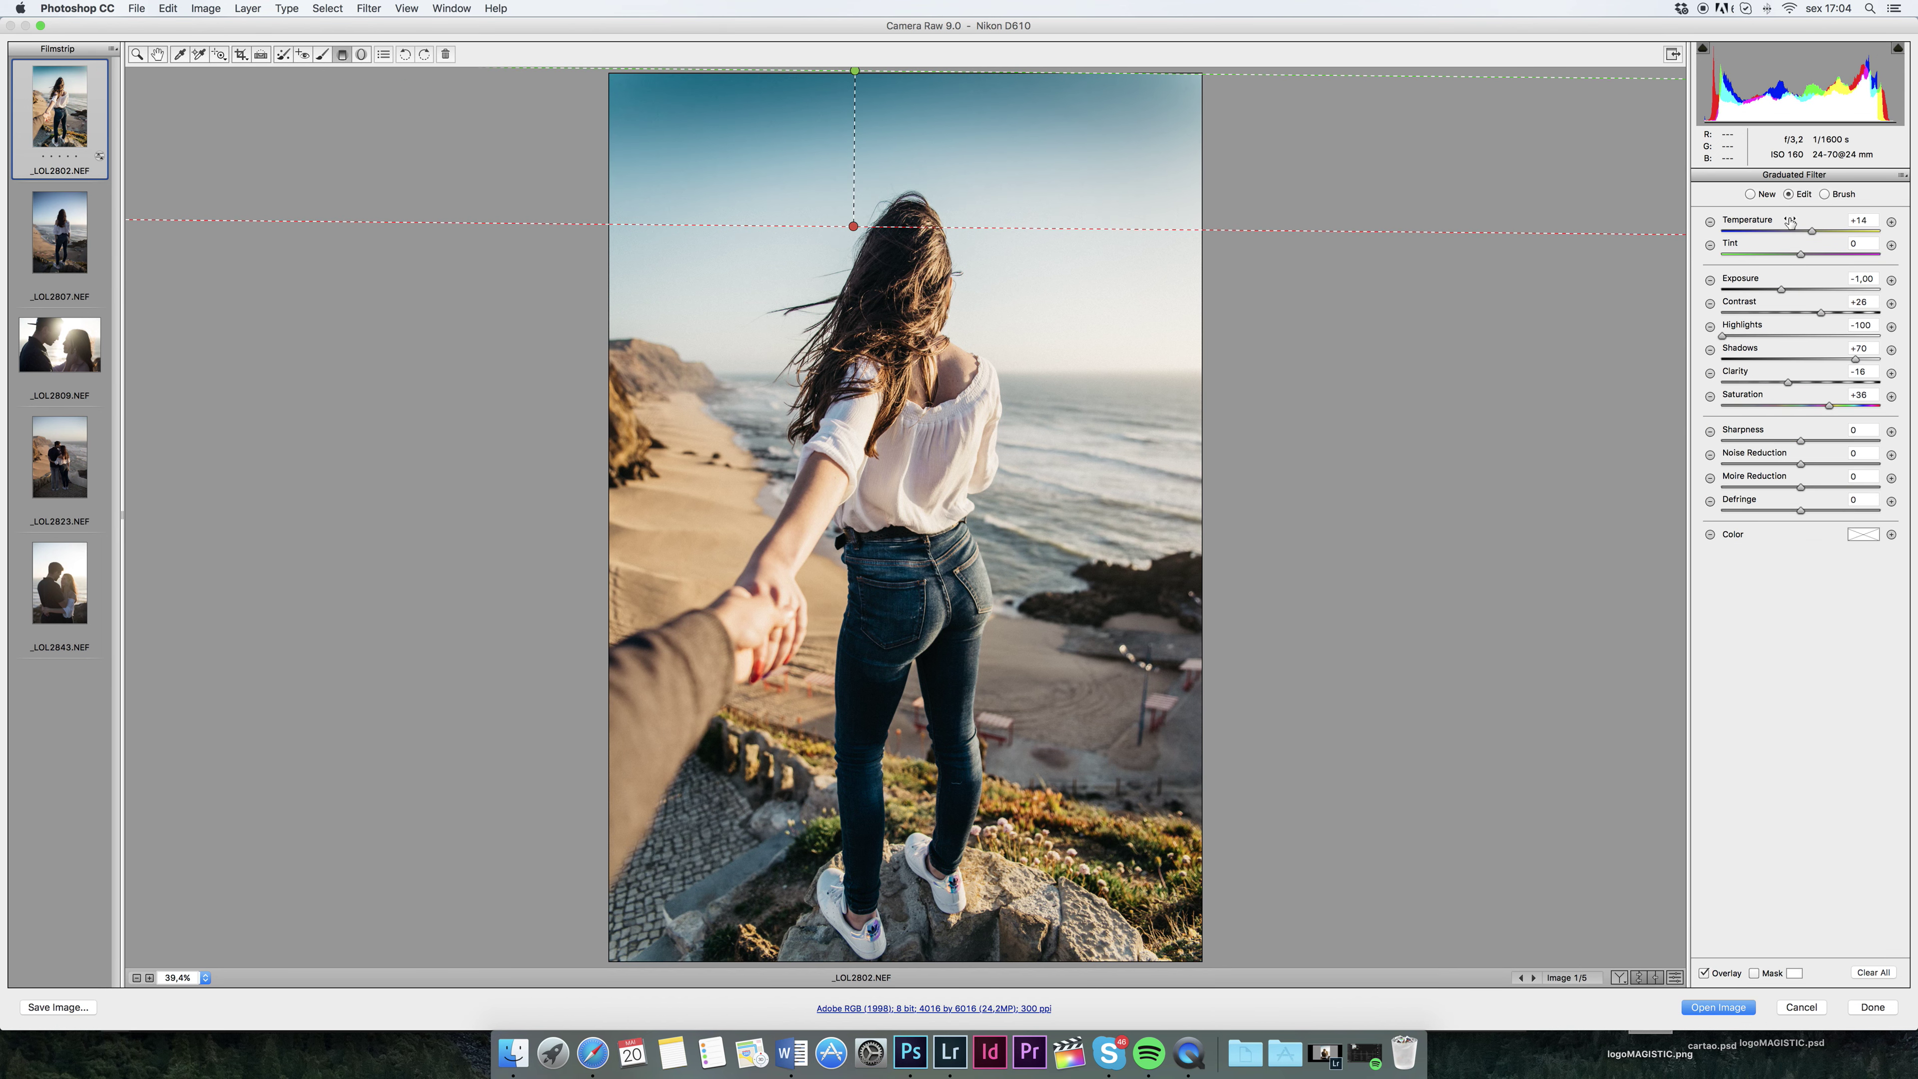
mouse_move(1782, 289)
left_mouse_down()
mouse_move(1806, 336)
mouse_move(1756, 382)
left_mouse_up()
left_click_drag(1080, 229, 1077, 249)
left_click_drag(868, 72, 1206, 111)
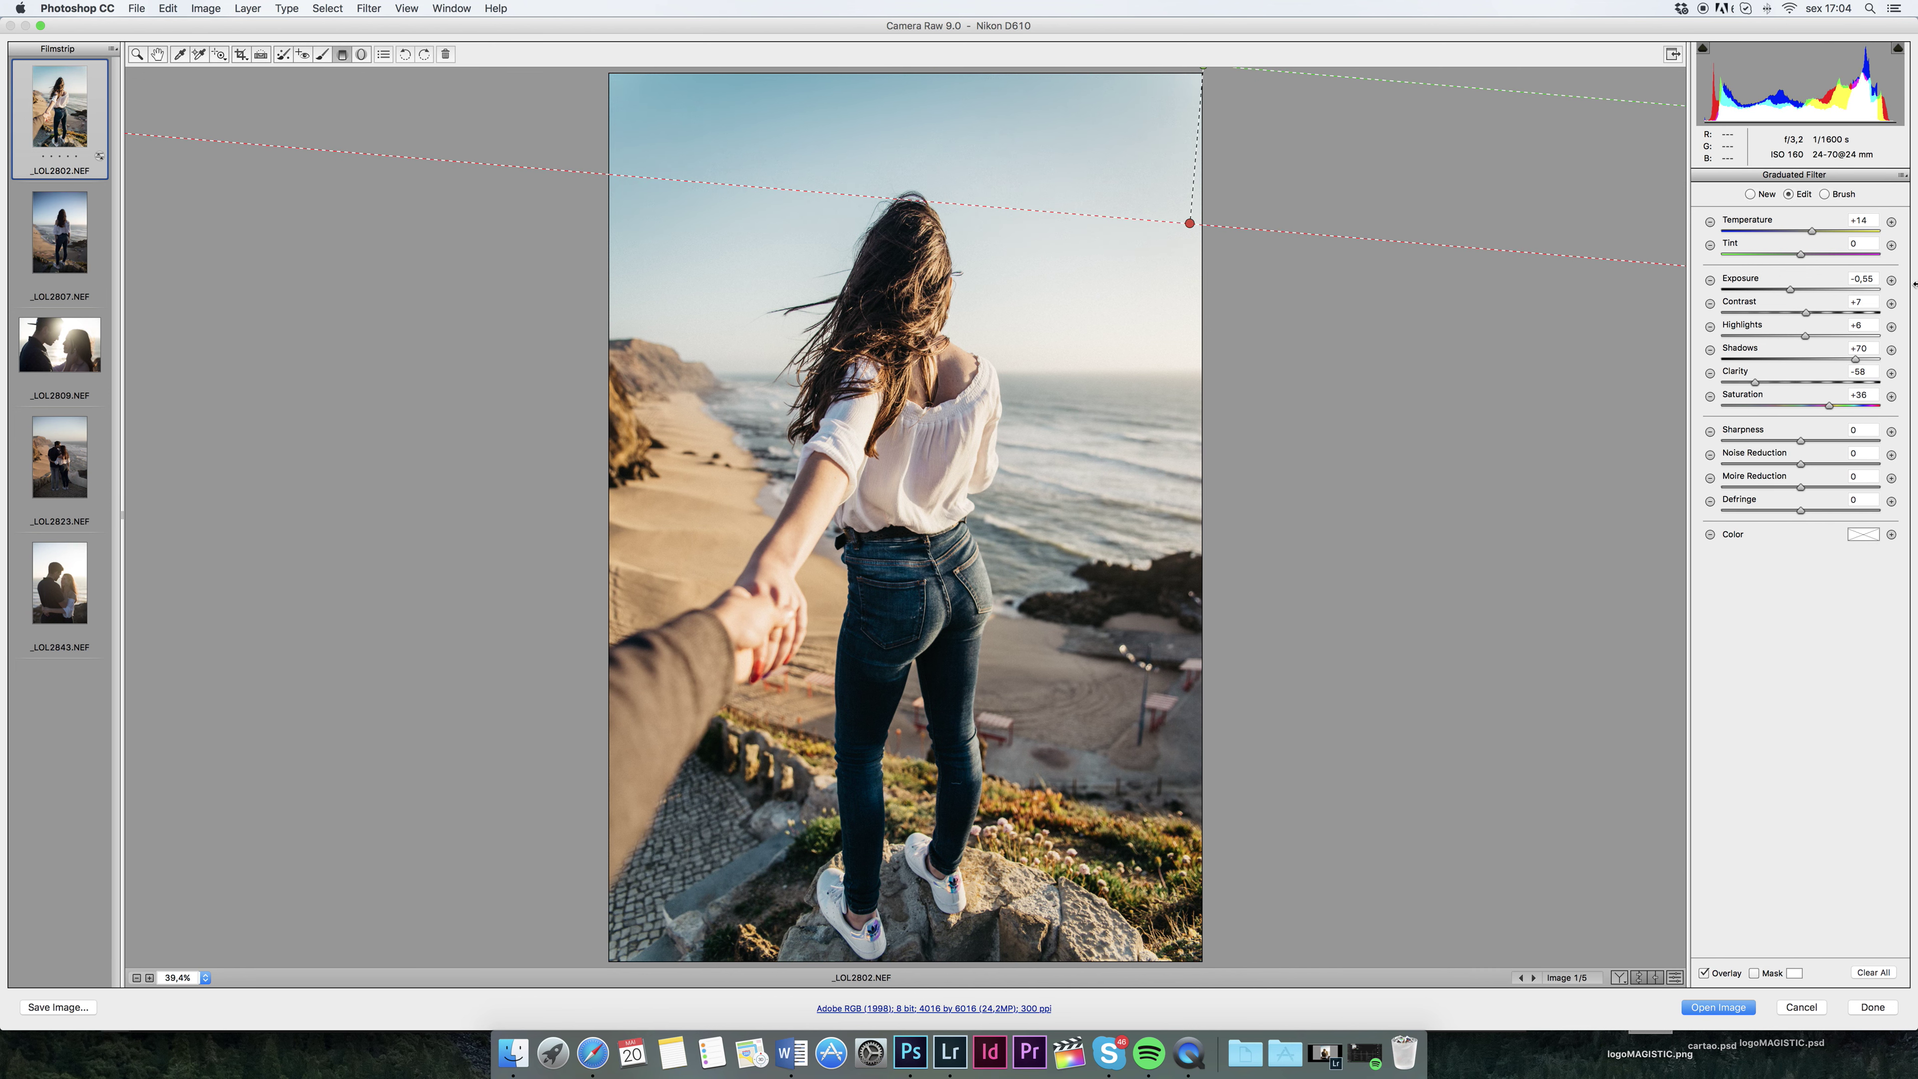
mouse_move(1755, 382)
left_mouse_down()
mouse_move(1804, 383)
mouse_move(1806, 359)
left_mouse_up()
left_click(1810, 408)
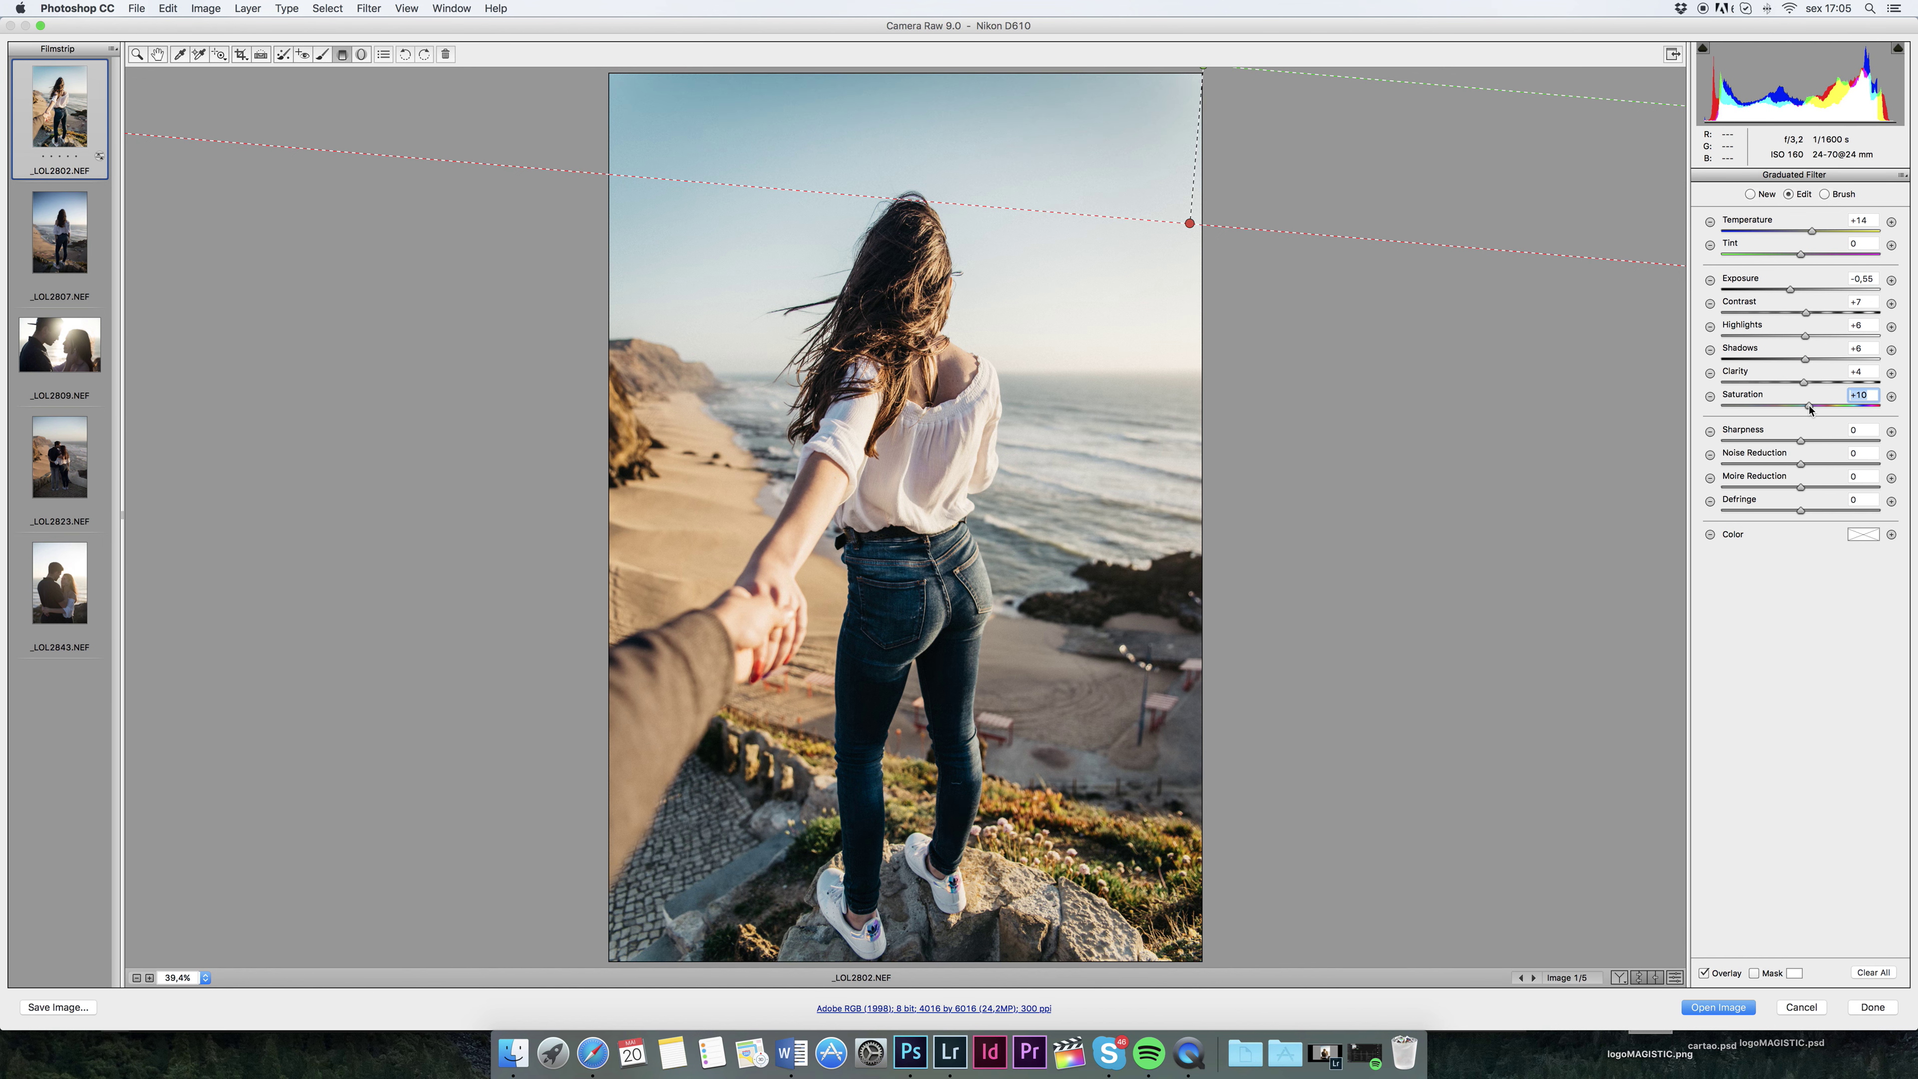
left_click(69, 207)
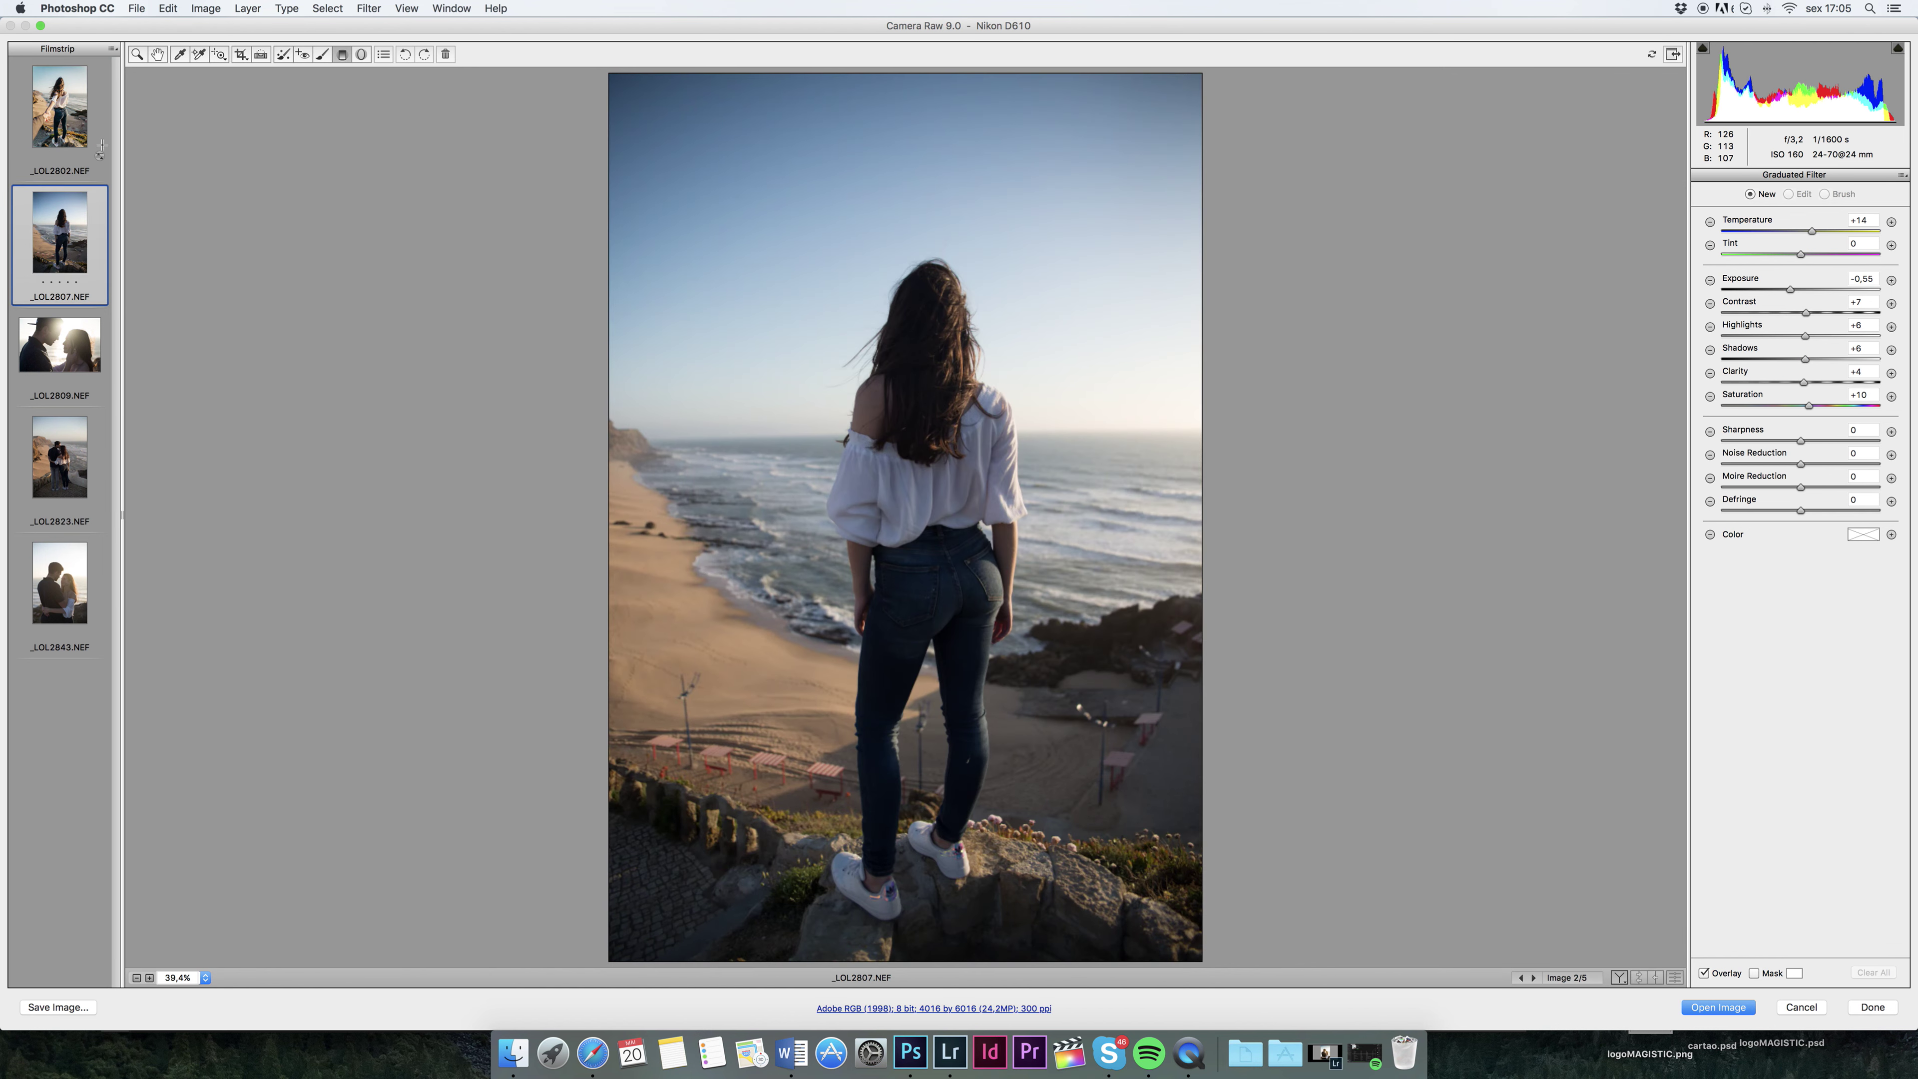
Sync the first photo's settings onto the second photo, _LOL2807.NEF
left_click(101, 146, "shift")
right_click(66, 208)
left_click(113, 258)
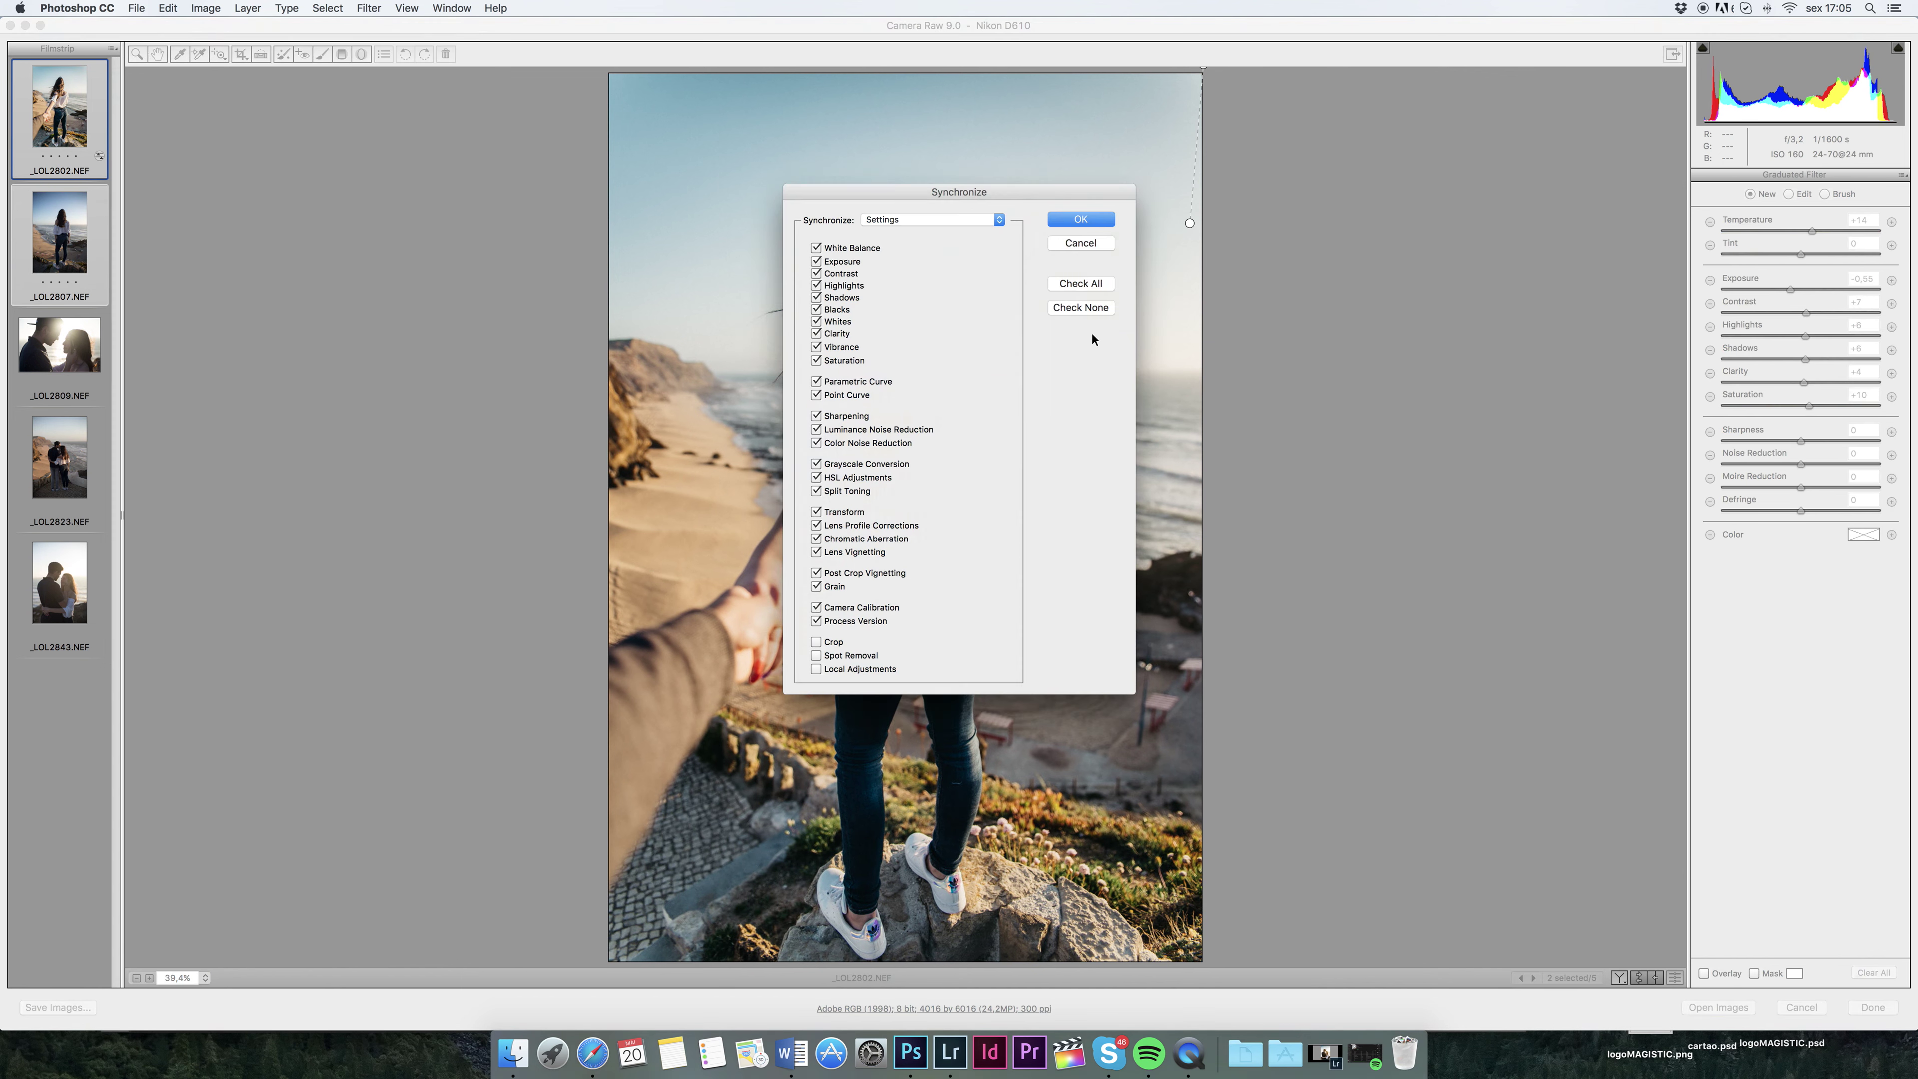
key("Return")
left_click(70, 234)
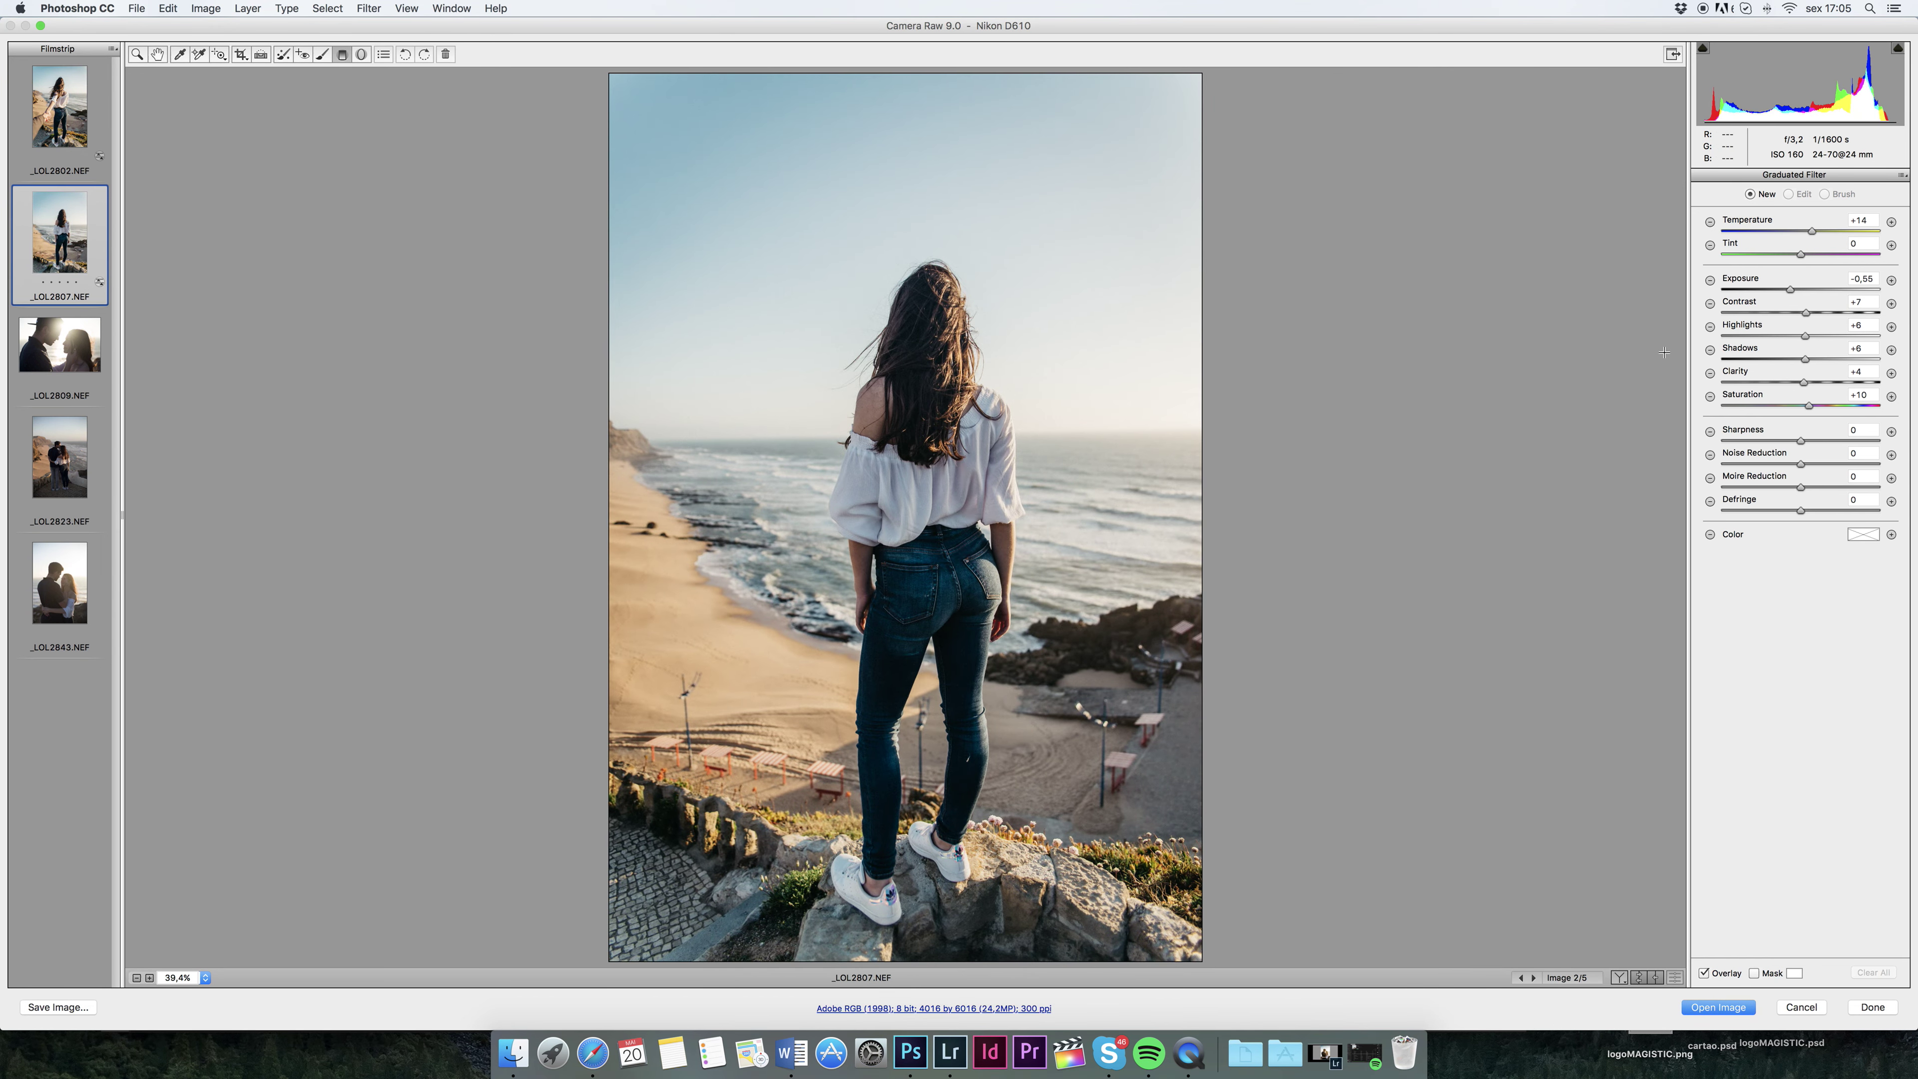
Lower the second photo's highlights to -90 and exposure to +0,85, with a -22 vignette
left_click(160, 53)
left_click(1701, 177)
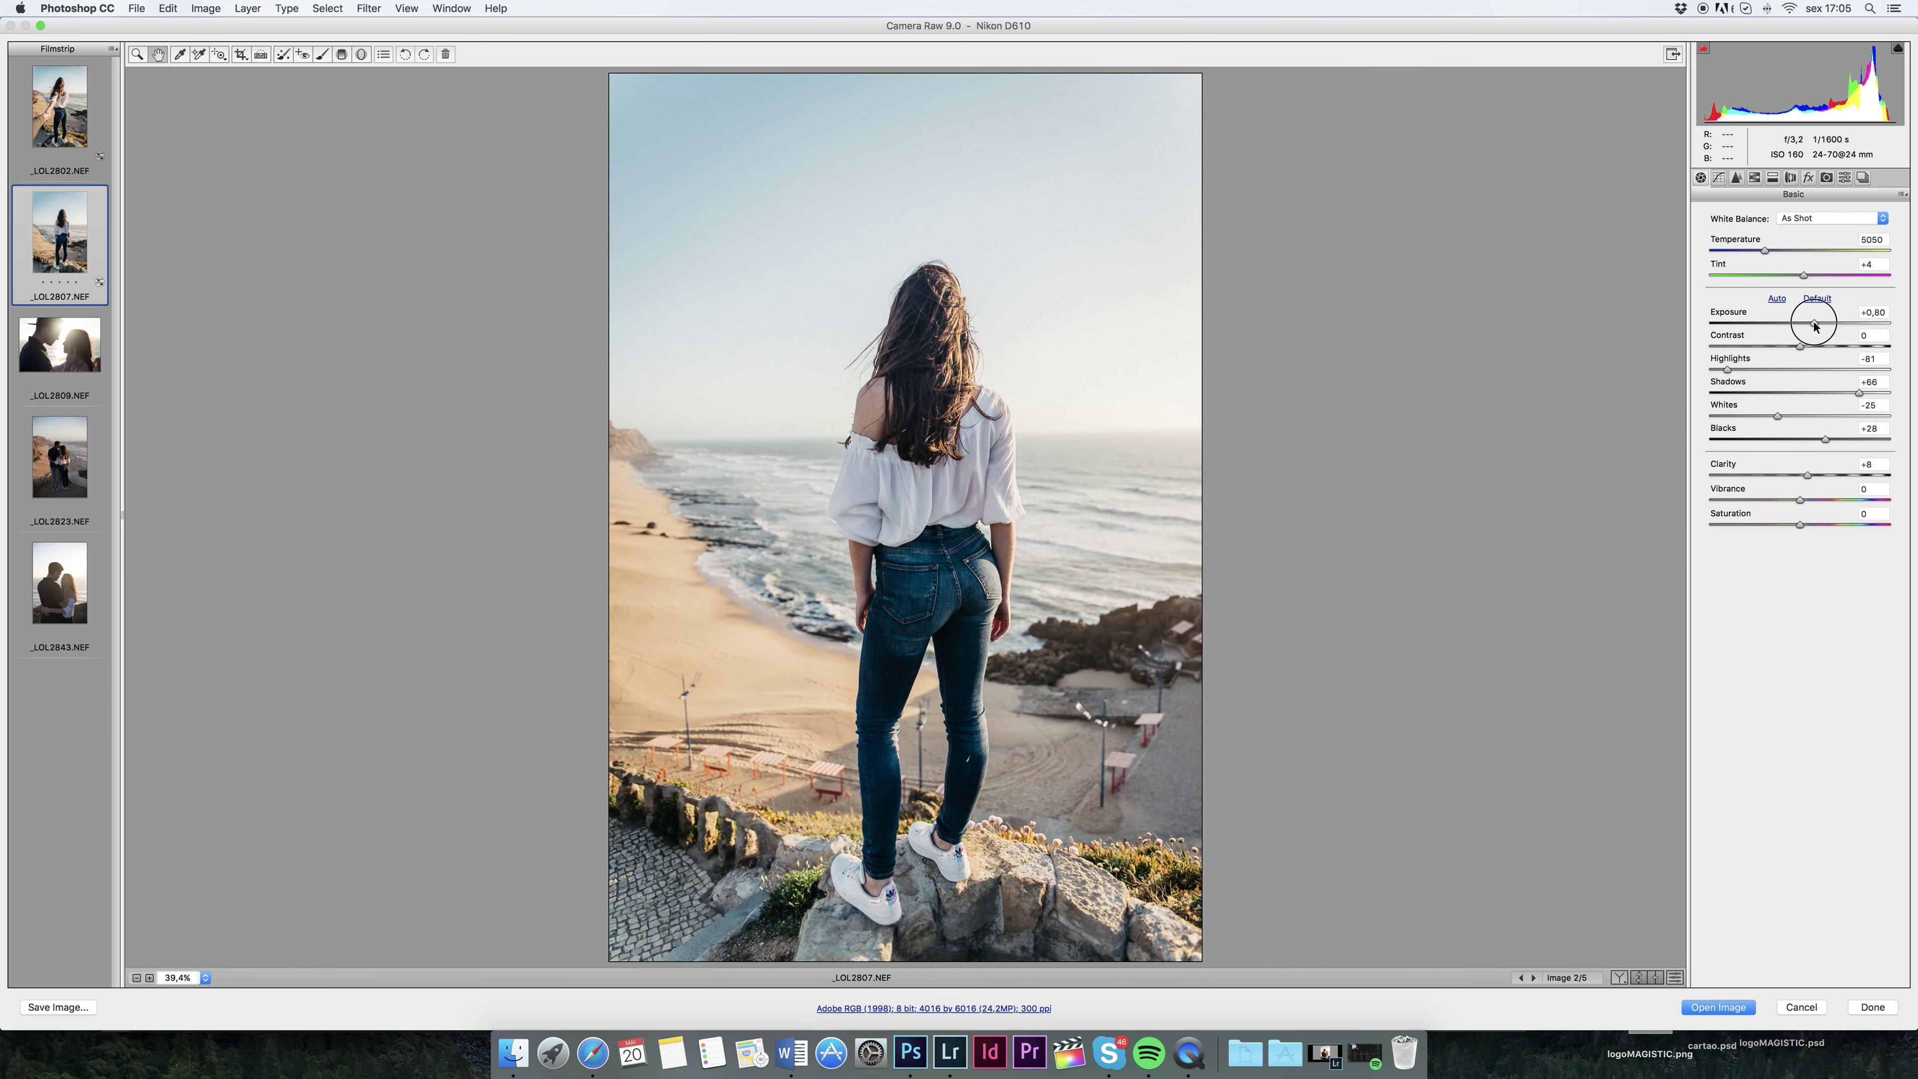
left_click_drag(1801, 370, 1719, 369)
left_click(1819, 348)
left_click_drag(1817, 323, 1781, 373)
left_click(1810, 177)
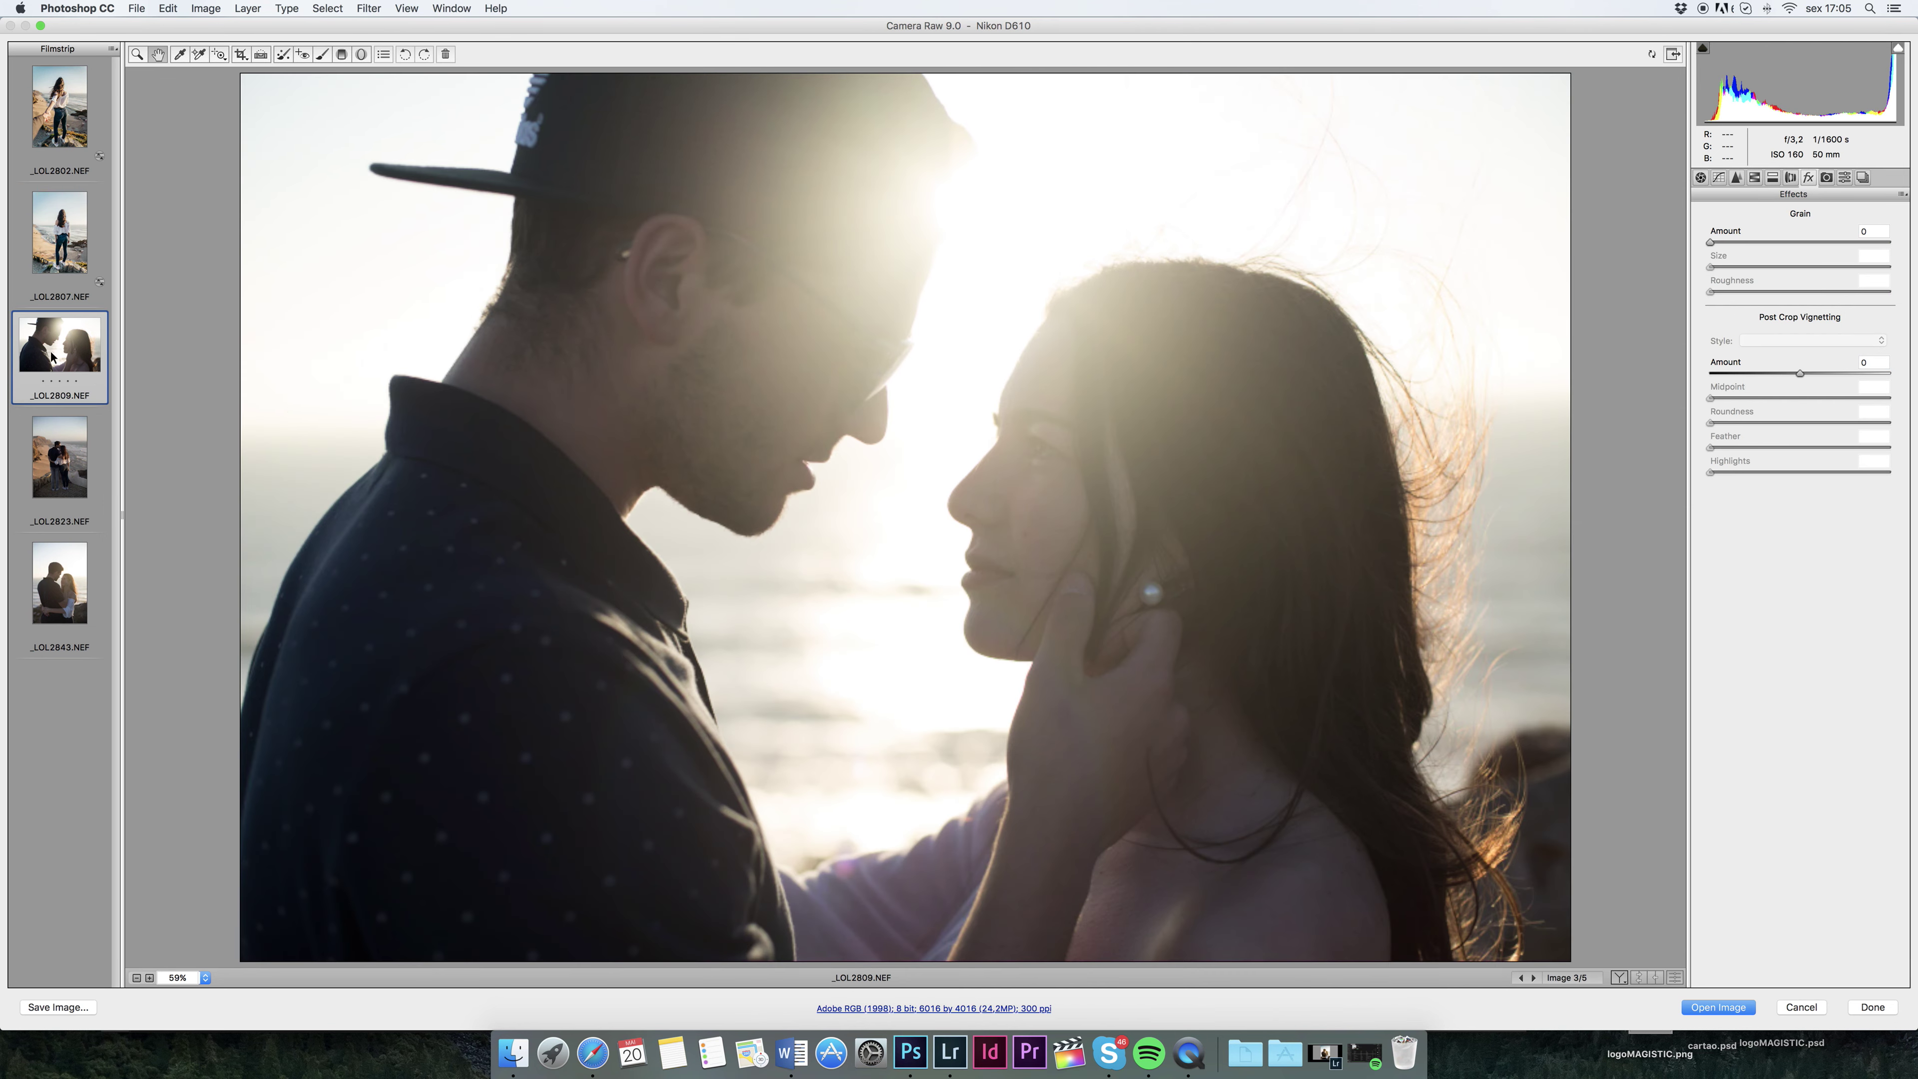
Move to the third photo, _LOL2809.NEF, and apply the N - Portra 800+1 preset
key("Down")
left_click(1845, 178)
scroll(1750, 852, "down", 5)
scroll(1749, 852, "down", 5)
scroll(1749, 852, "down", 5)
left_click(1744, 748)
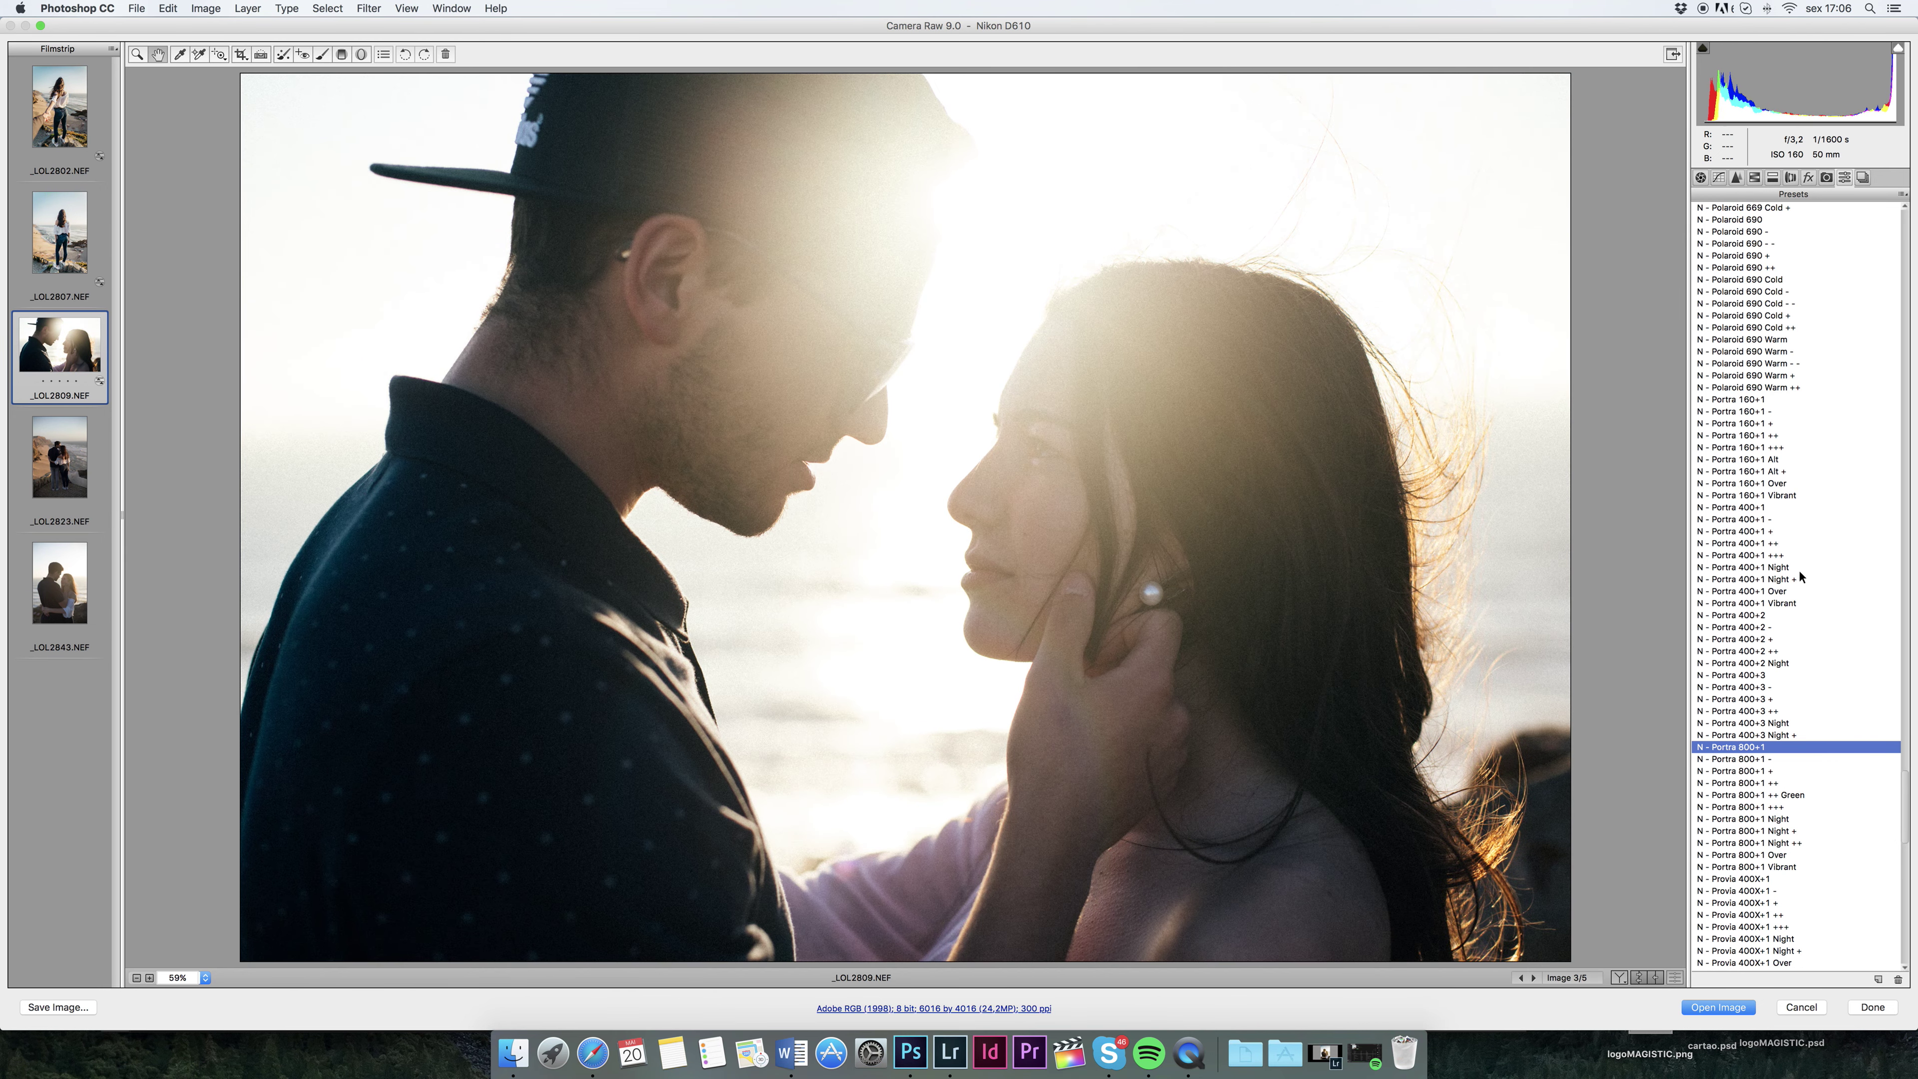
Compare Portra presets, keep N - Portra 800+1, raise shadows to +66 and adjust blacks
left_click(1745, 783)
left_click(1746, 808)
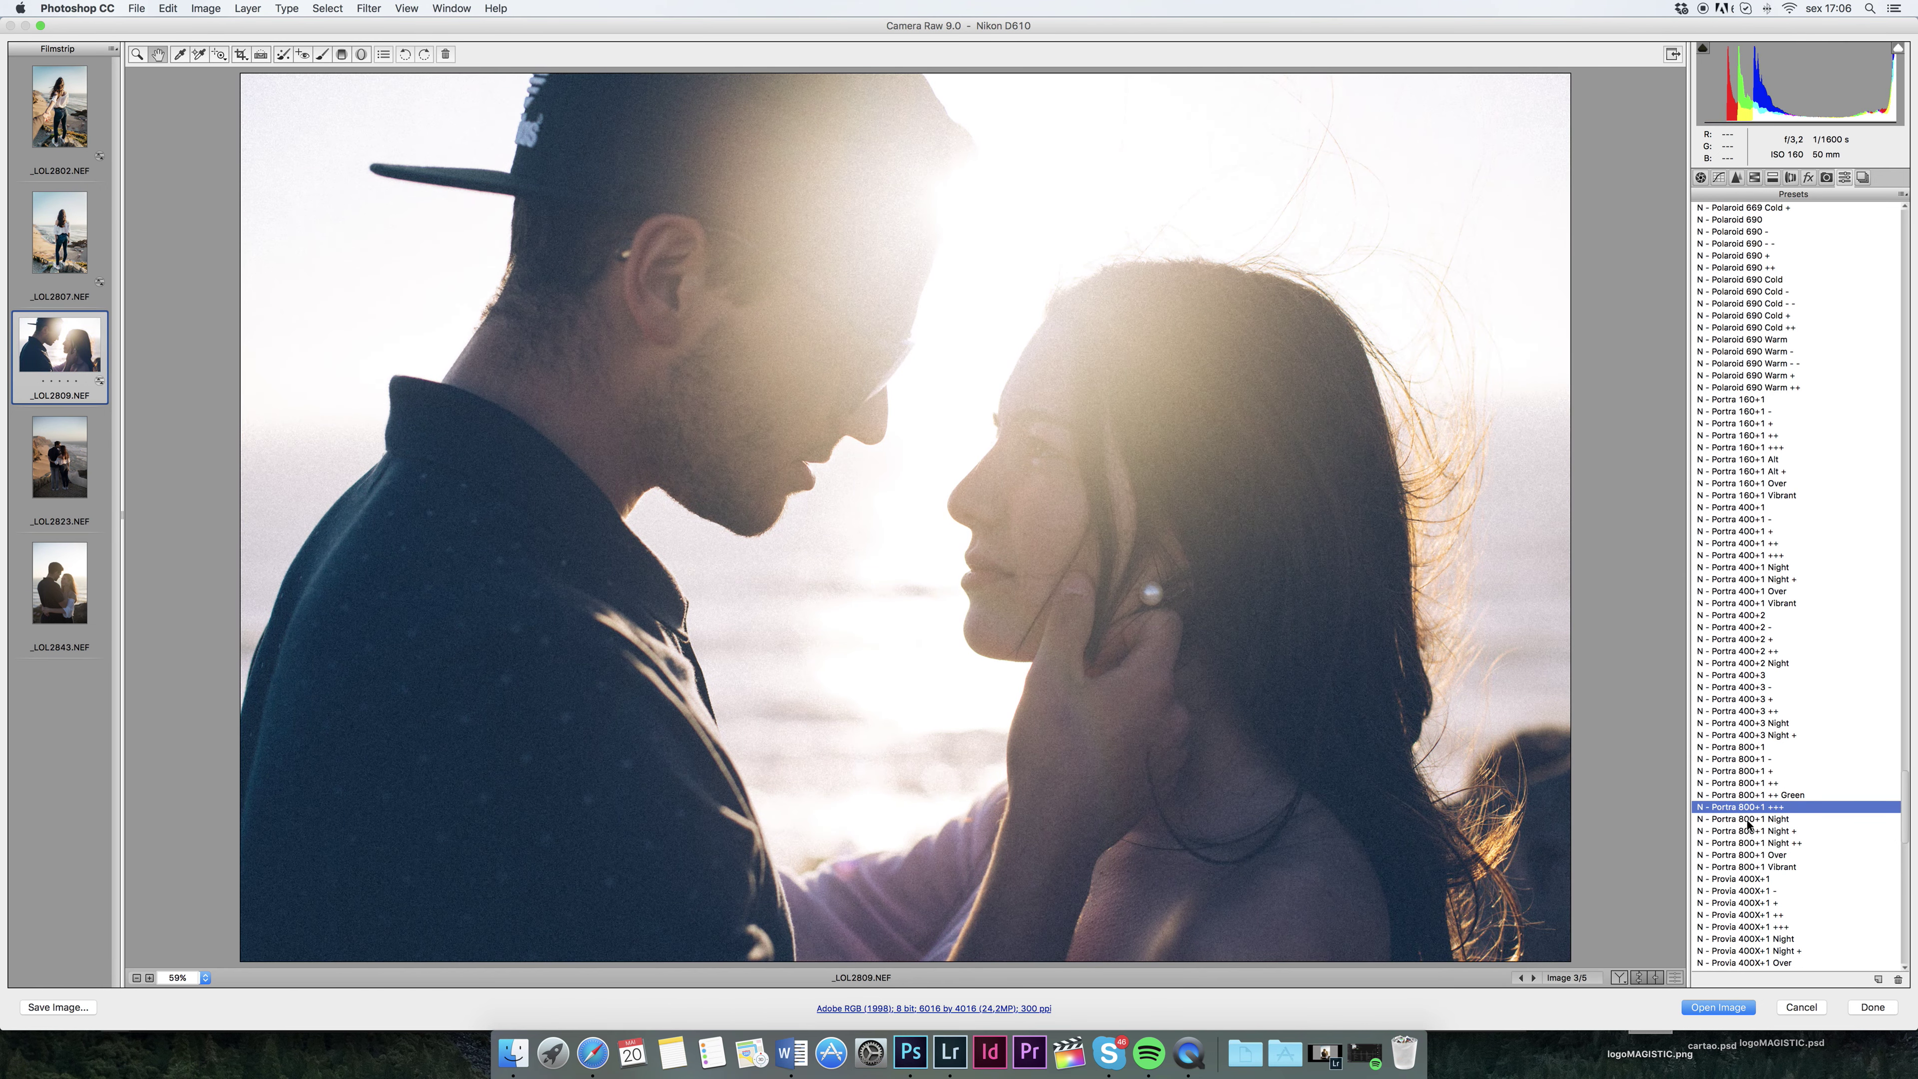
left_click(1763, 448)
left_click(1730, 698)
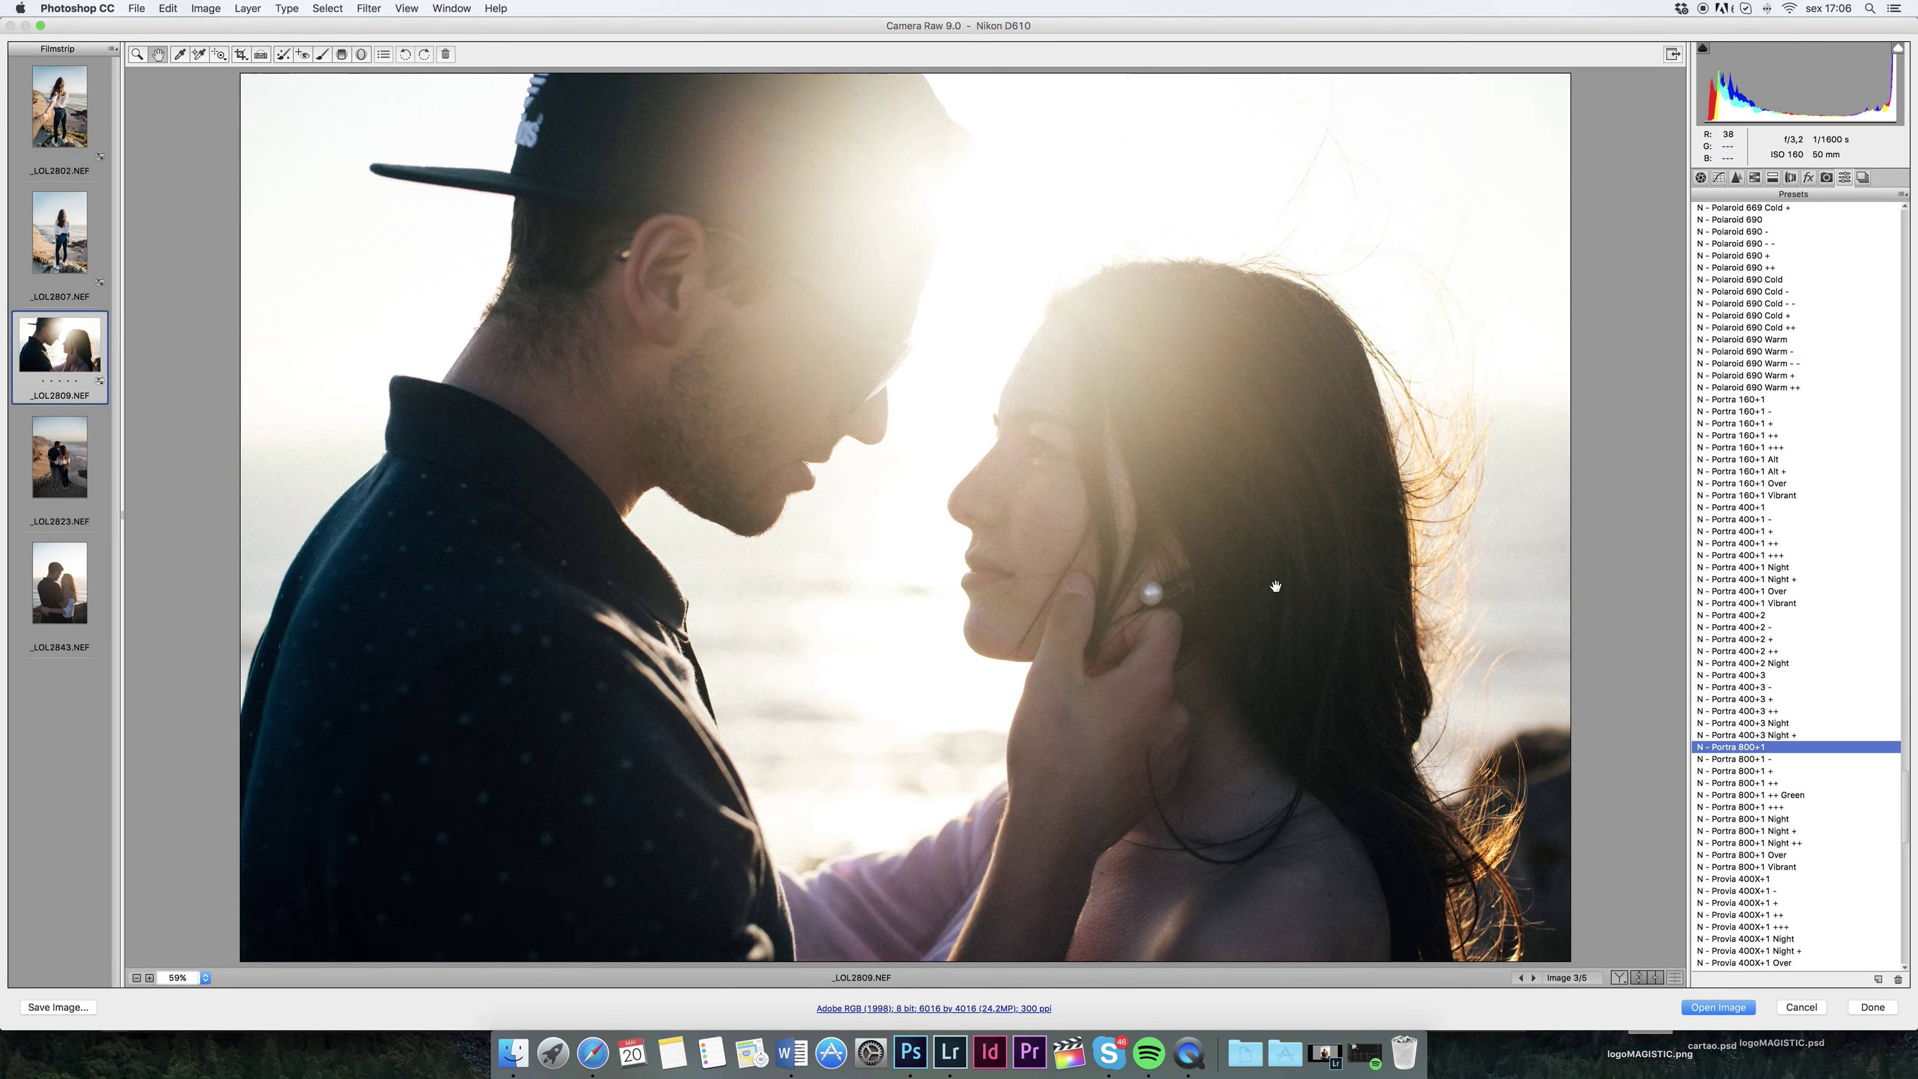
left_click(1701, 178)
mouse_move(1812, 393)
left_mouse_down()
mouse_move(1860, 393)
mouse_move(1858, 369)
mouse_move(1786, 323)
left_mouse_up()
left_click_drag(1818, 439, 1854, 439)
Raise sharpening masking to 52
left_click(1791, 178)
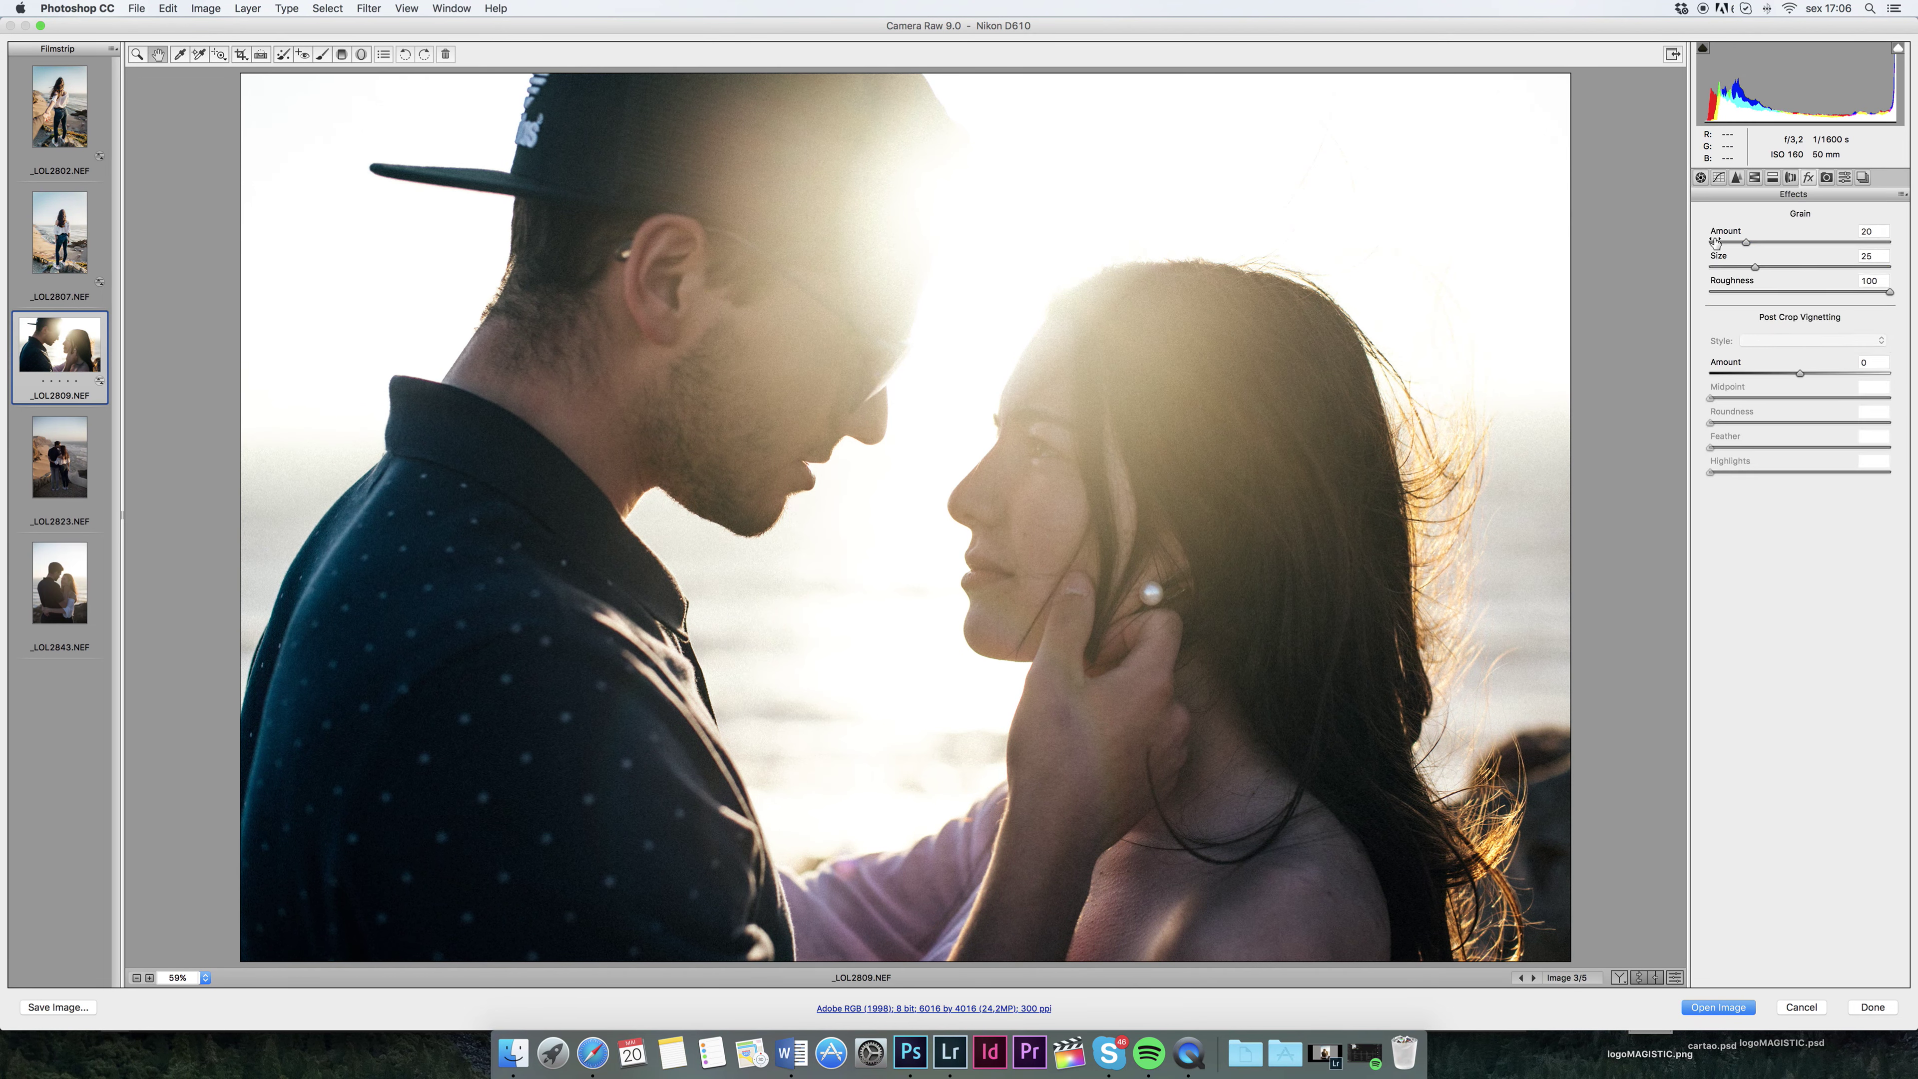
left_click(1773, 178)
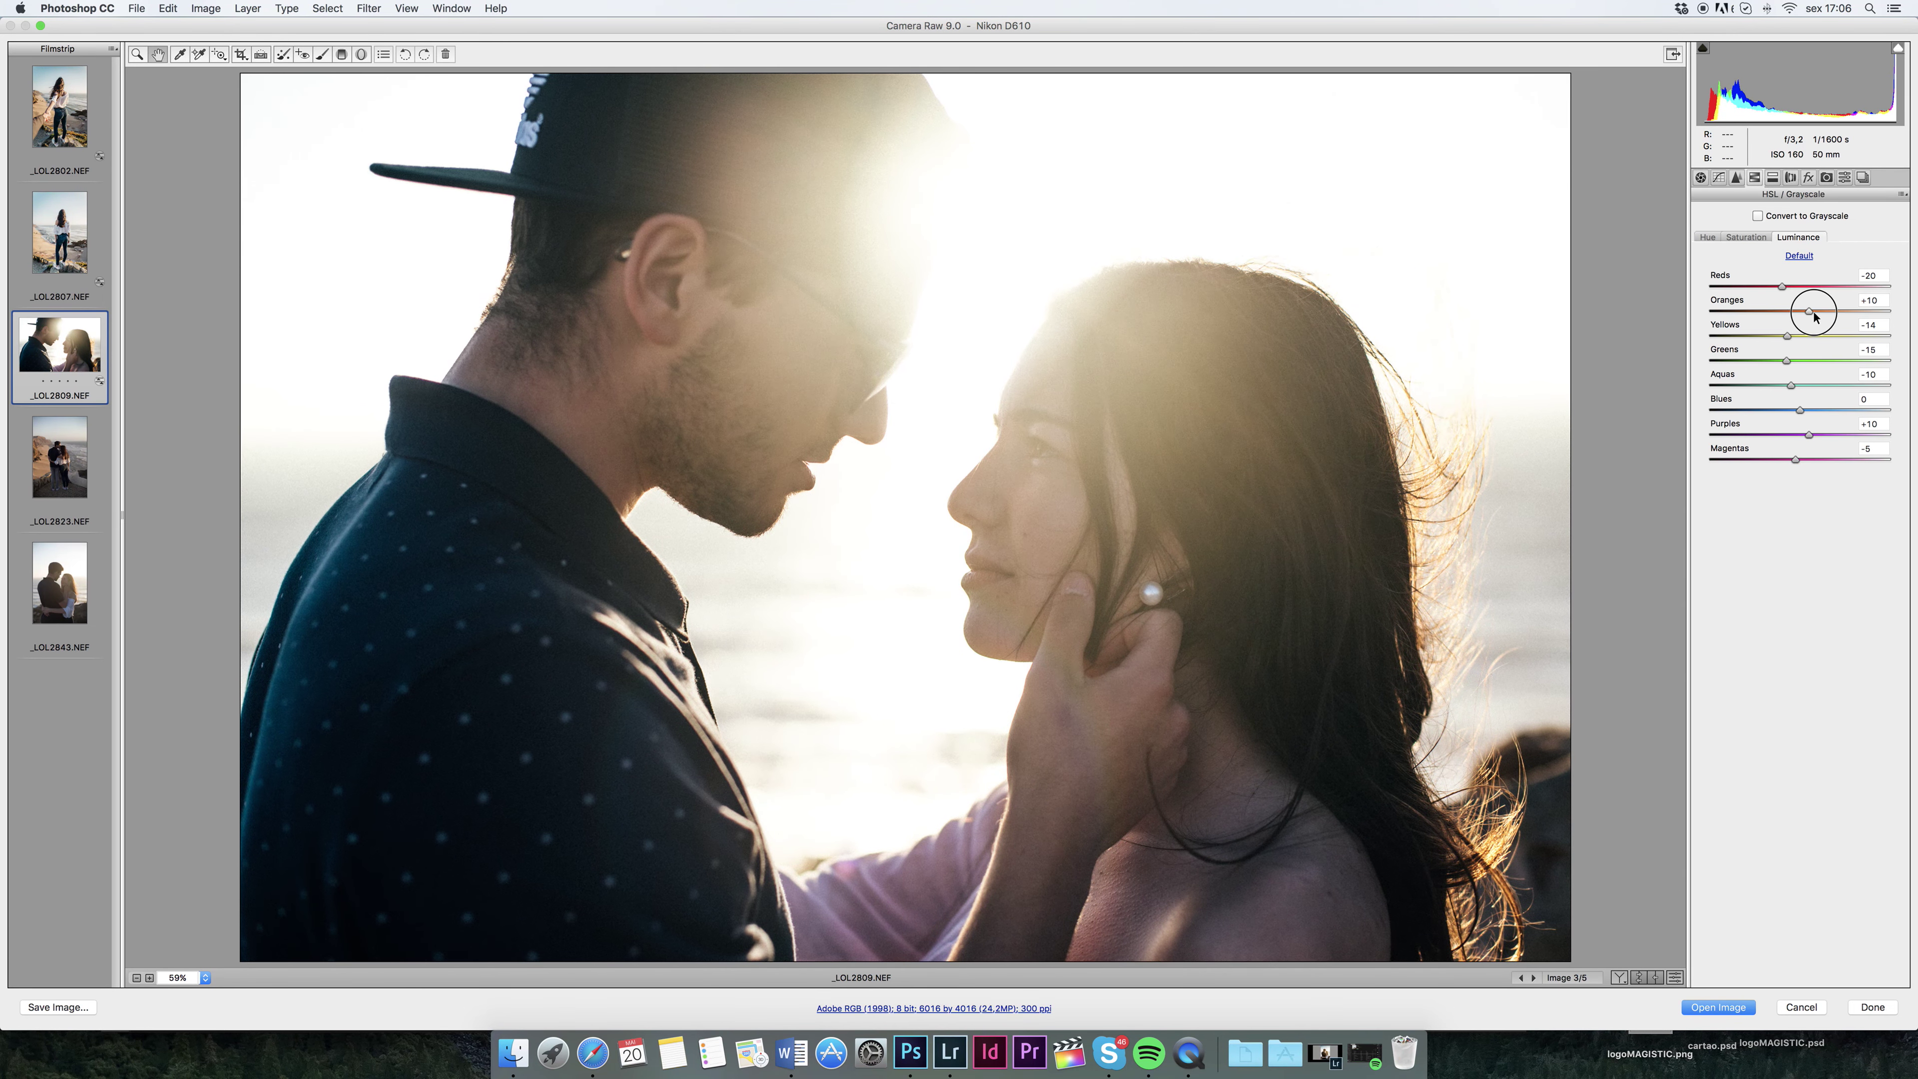
left_click(1737, 178)
left_click_drag(1735, 313, 1802, 320)
left_click(1825, 178)
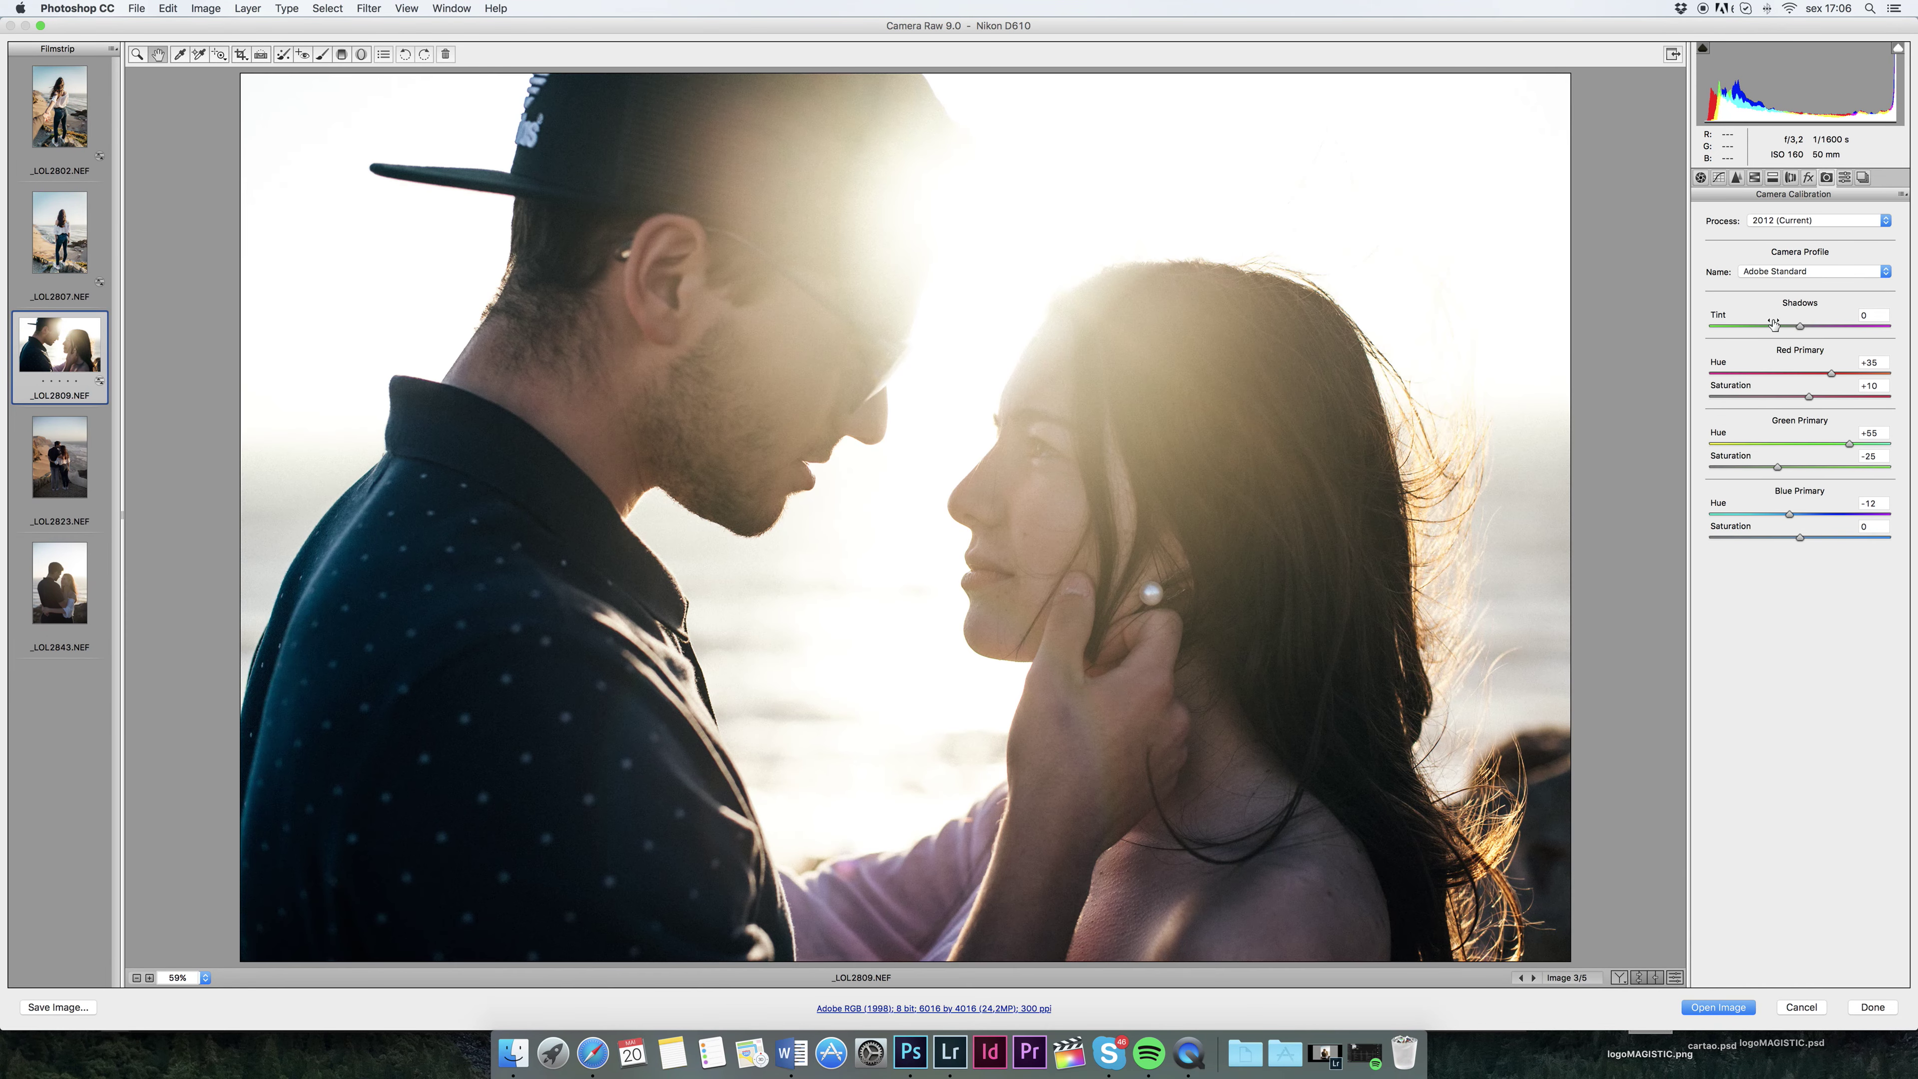
left_click(1736, 178)
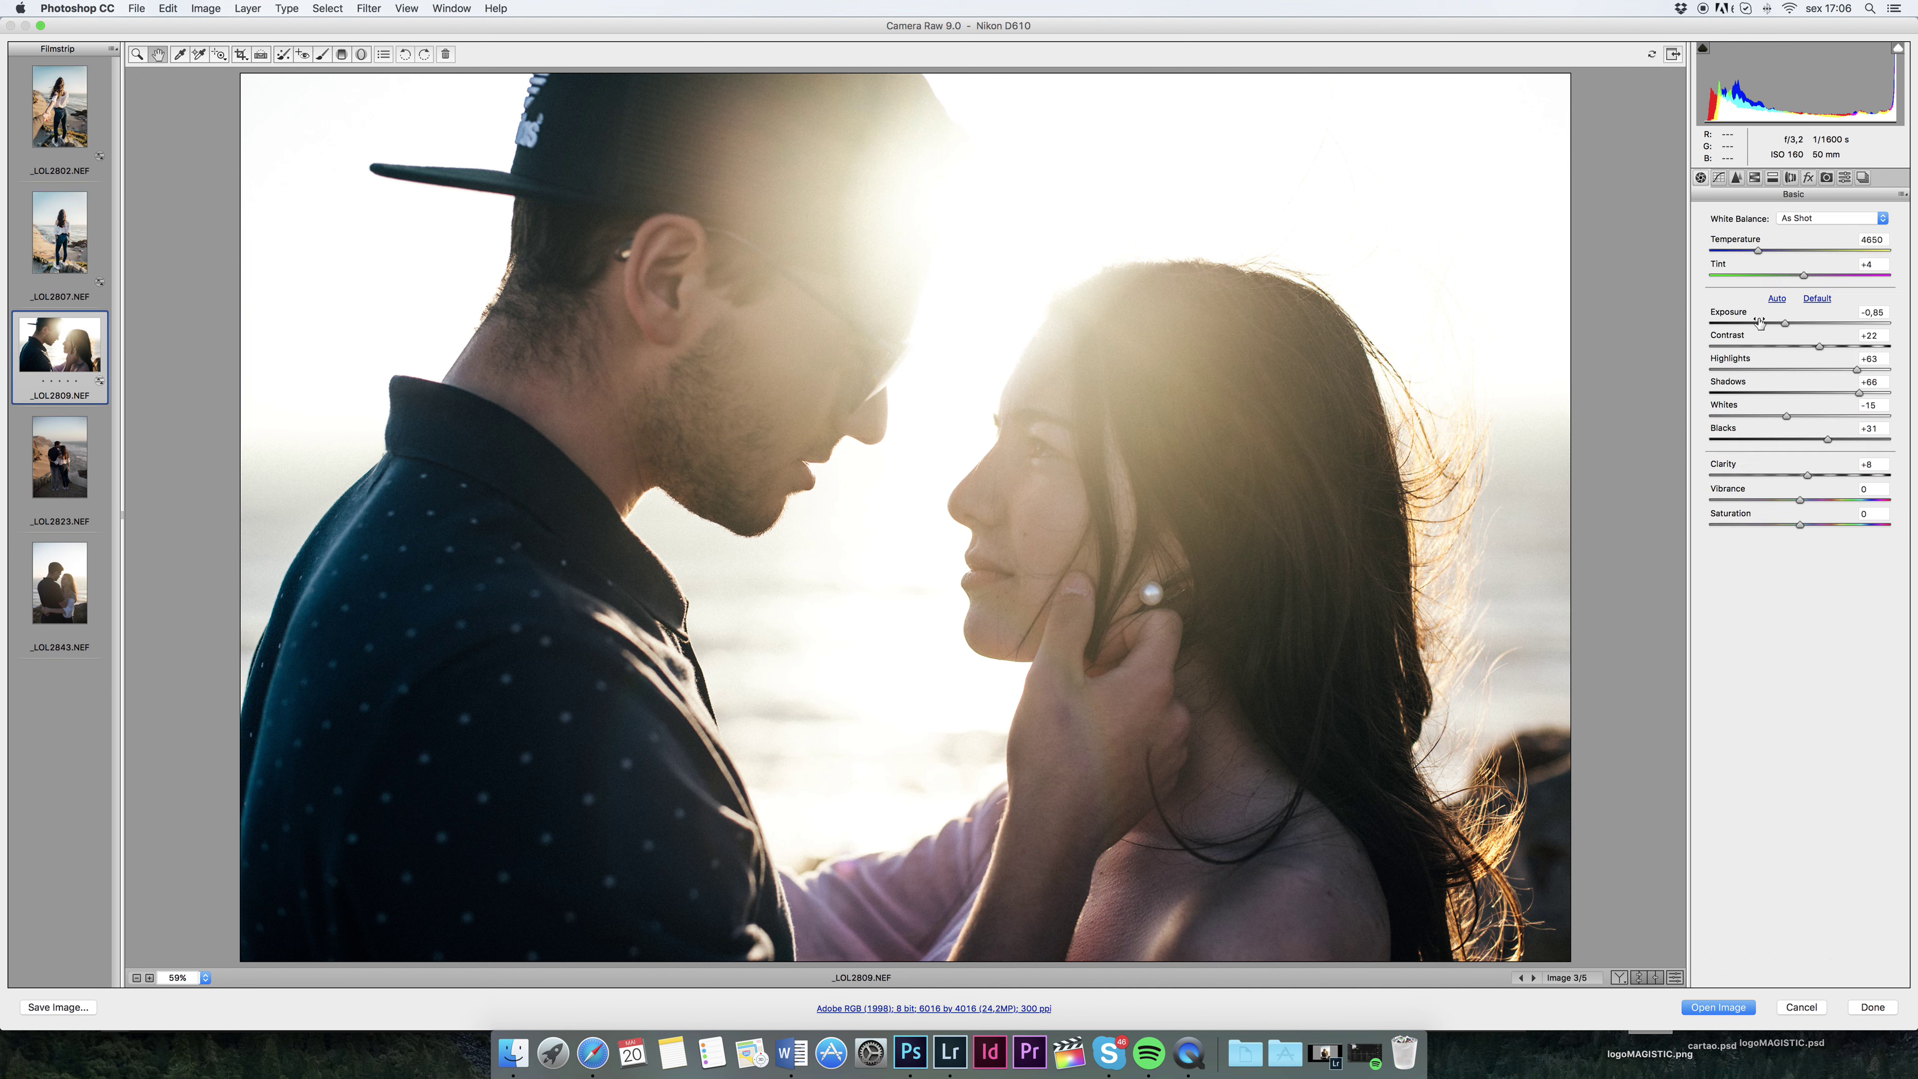
Pull the tone curve white point to 230, raise highlights to +76 and set tint +3
left_click(1720, 178)
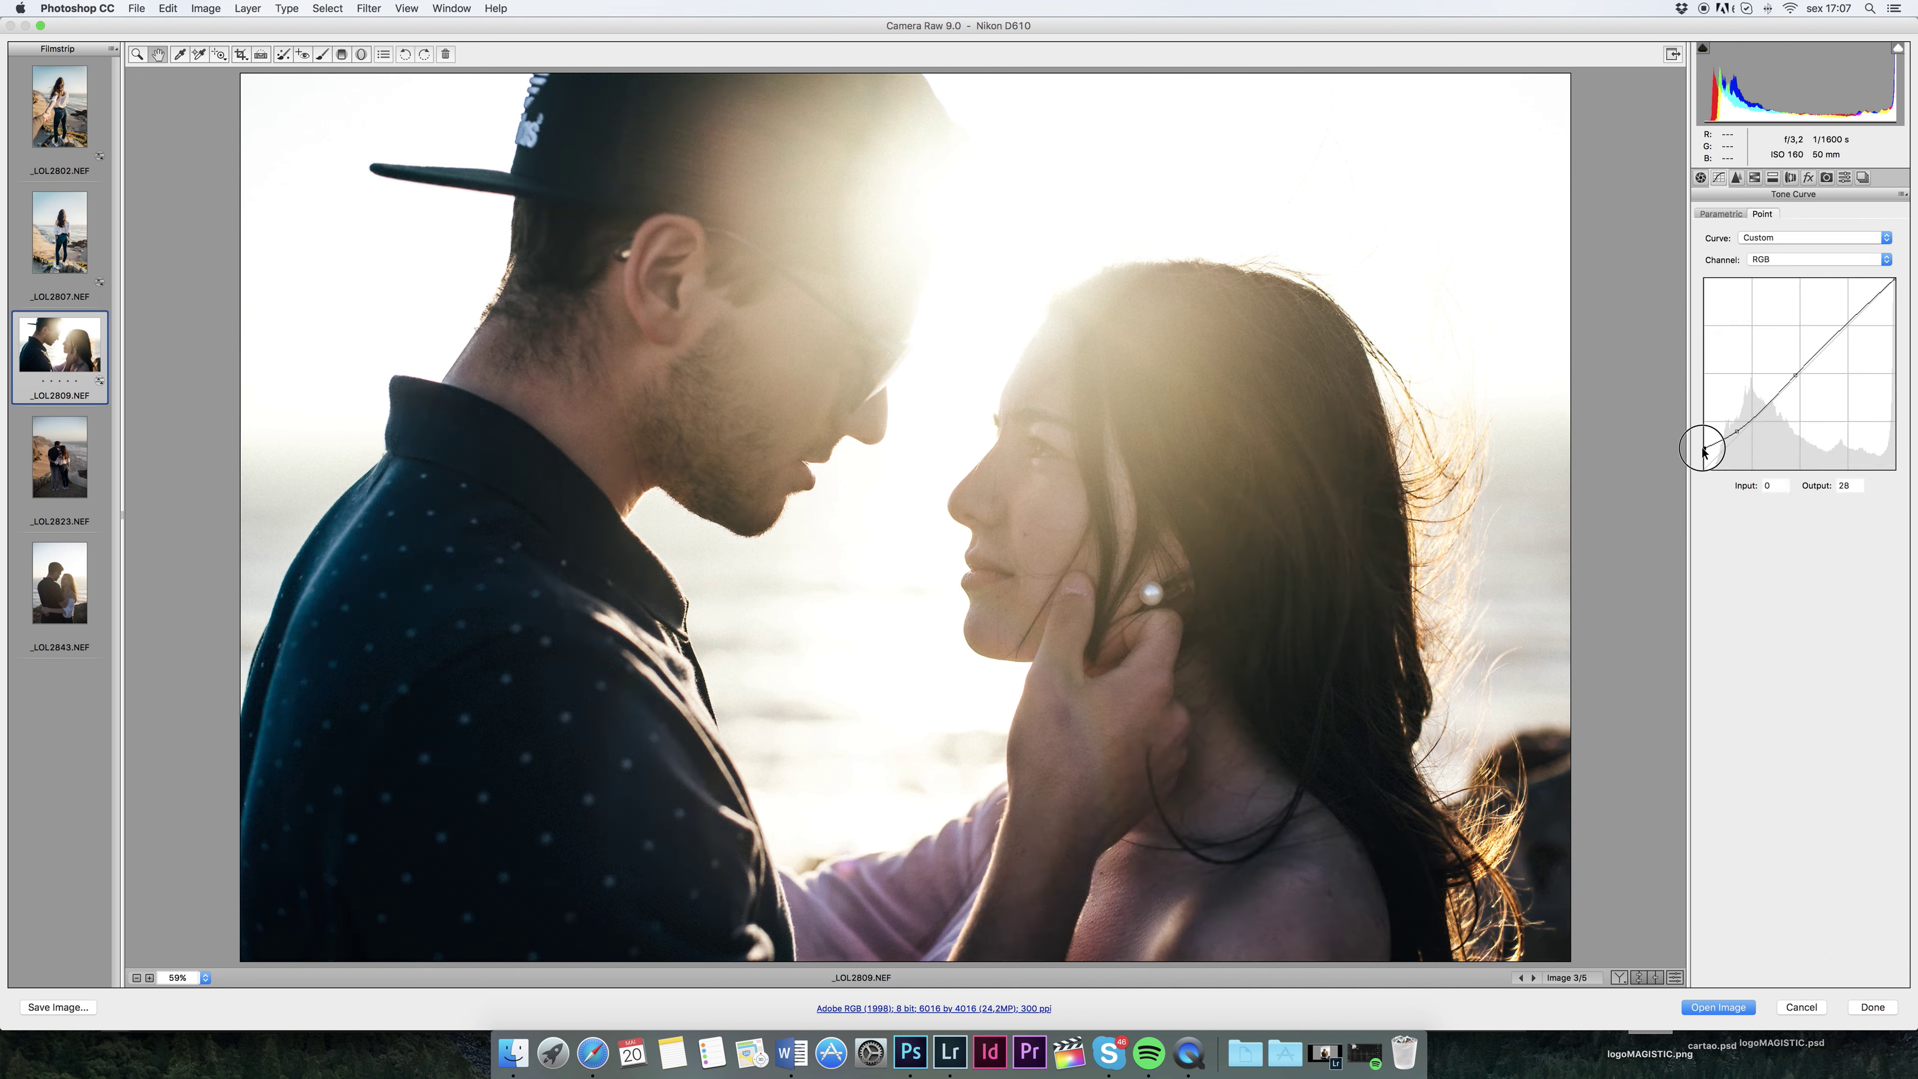
left_click_drag(1894, 278, 1896, 300)
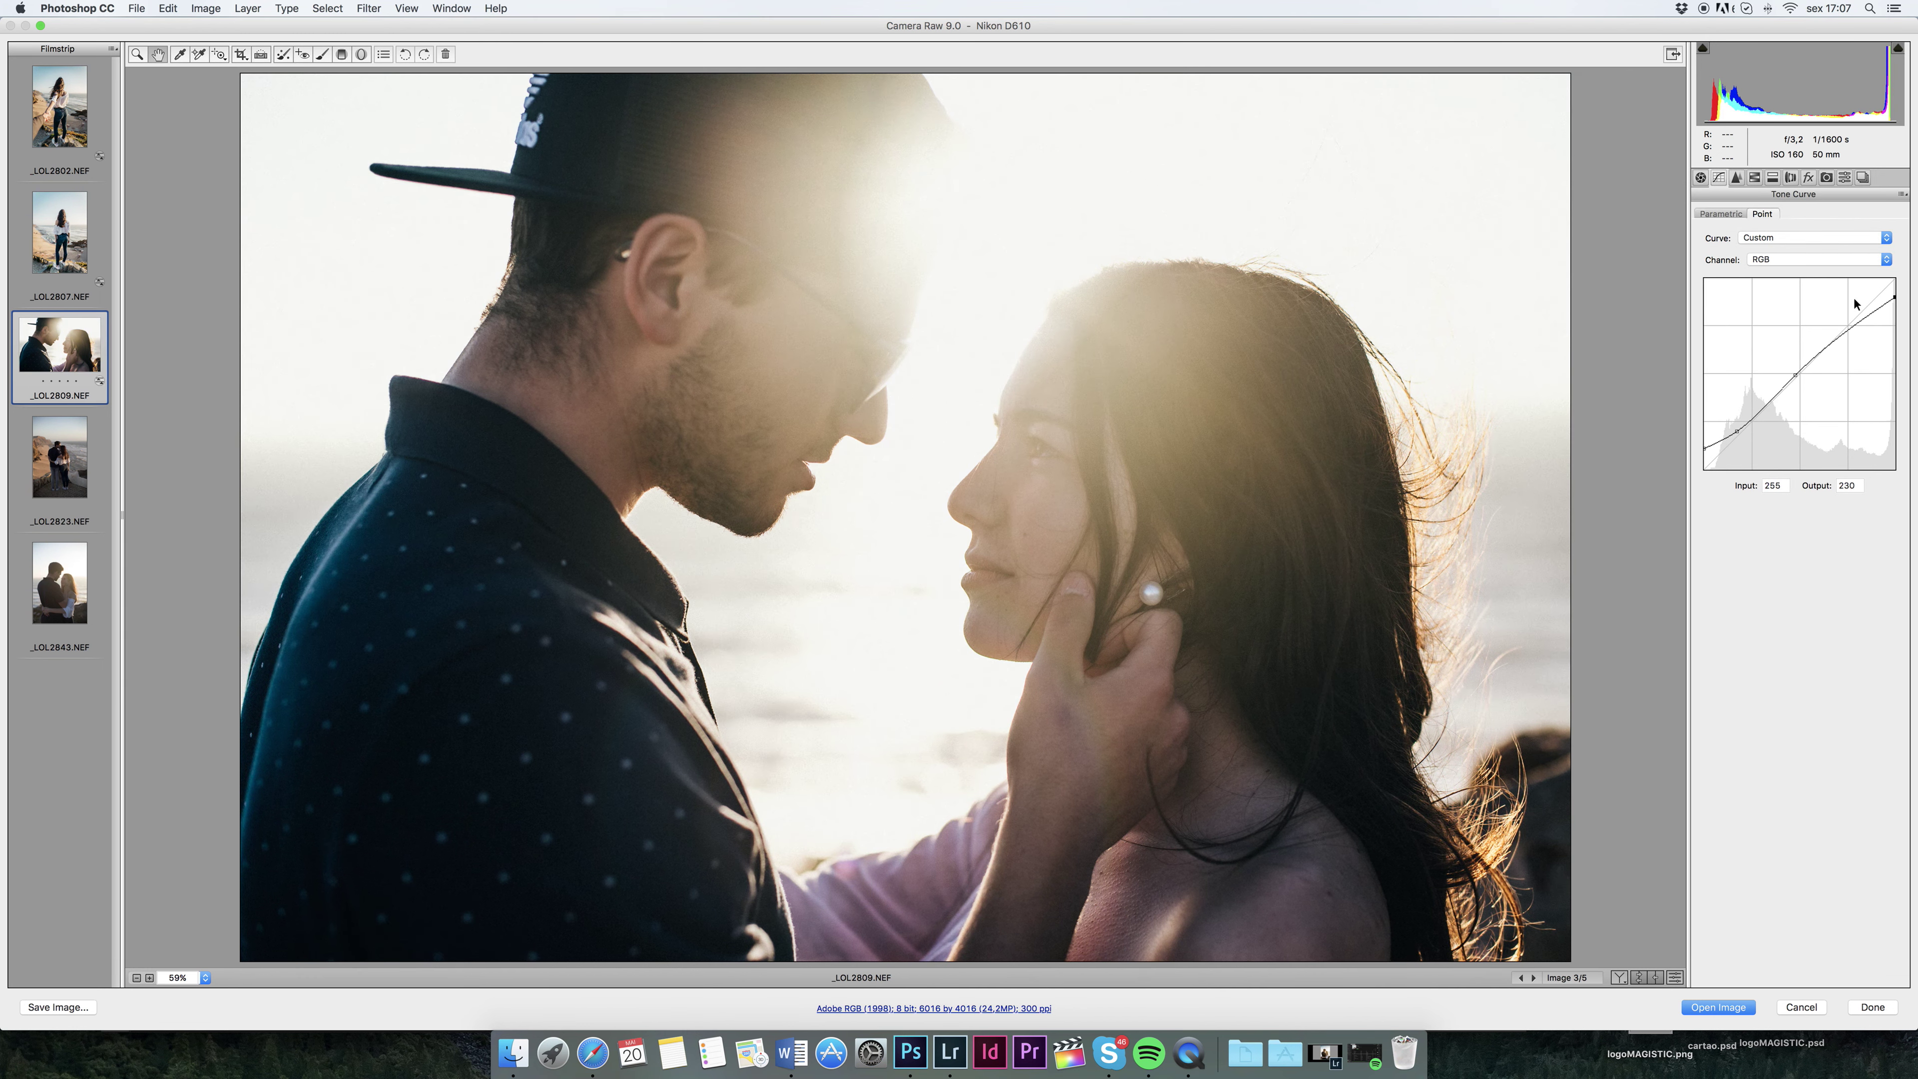
left_click(1701, 177)
left_click_drag(1859, 367, 1875, 397)
left_click(1805, 277)
Brighten purple luminance to +18 and shift hues to Purples +33, Magentas +42
left_click(1773, 177)
mouse_move(1811, 434)
left_mouse_down()
mouse_move(1838, 459)
mouse_move(1830, 434)
left_mouse_up()
key("super+alt+shift+h")
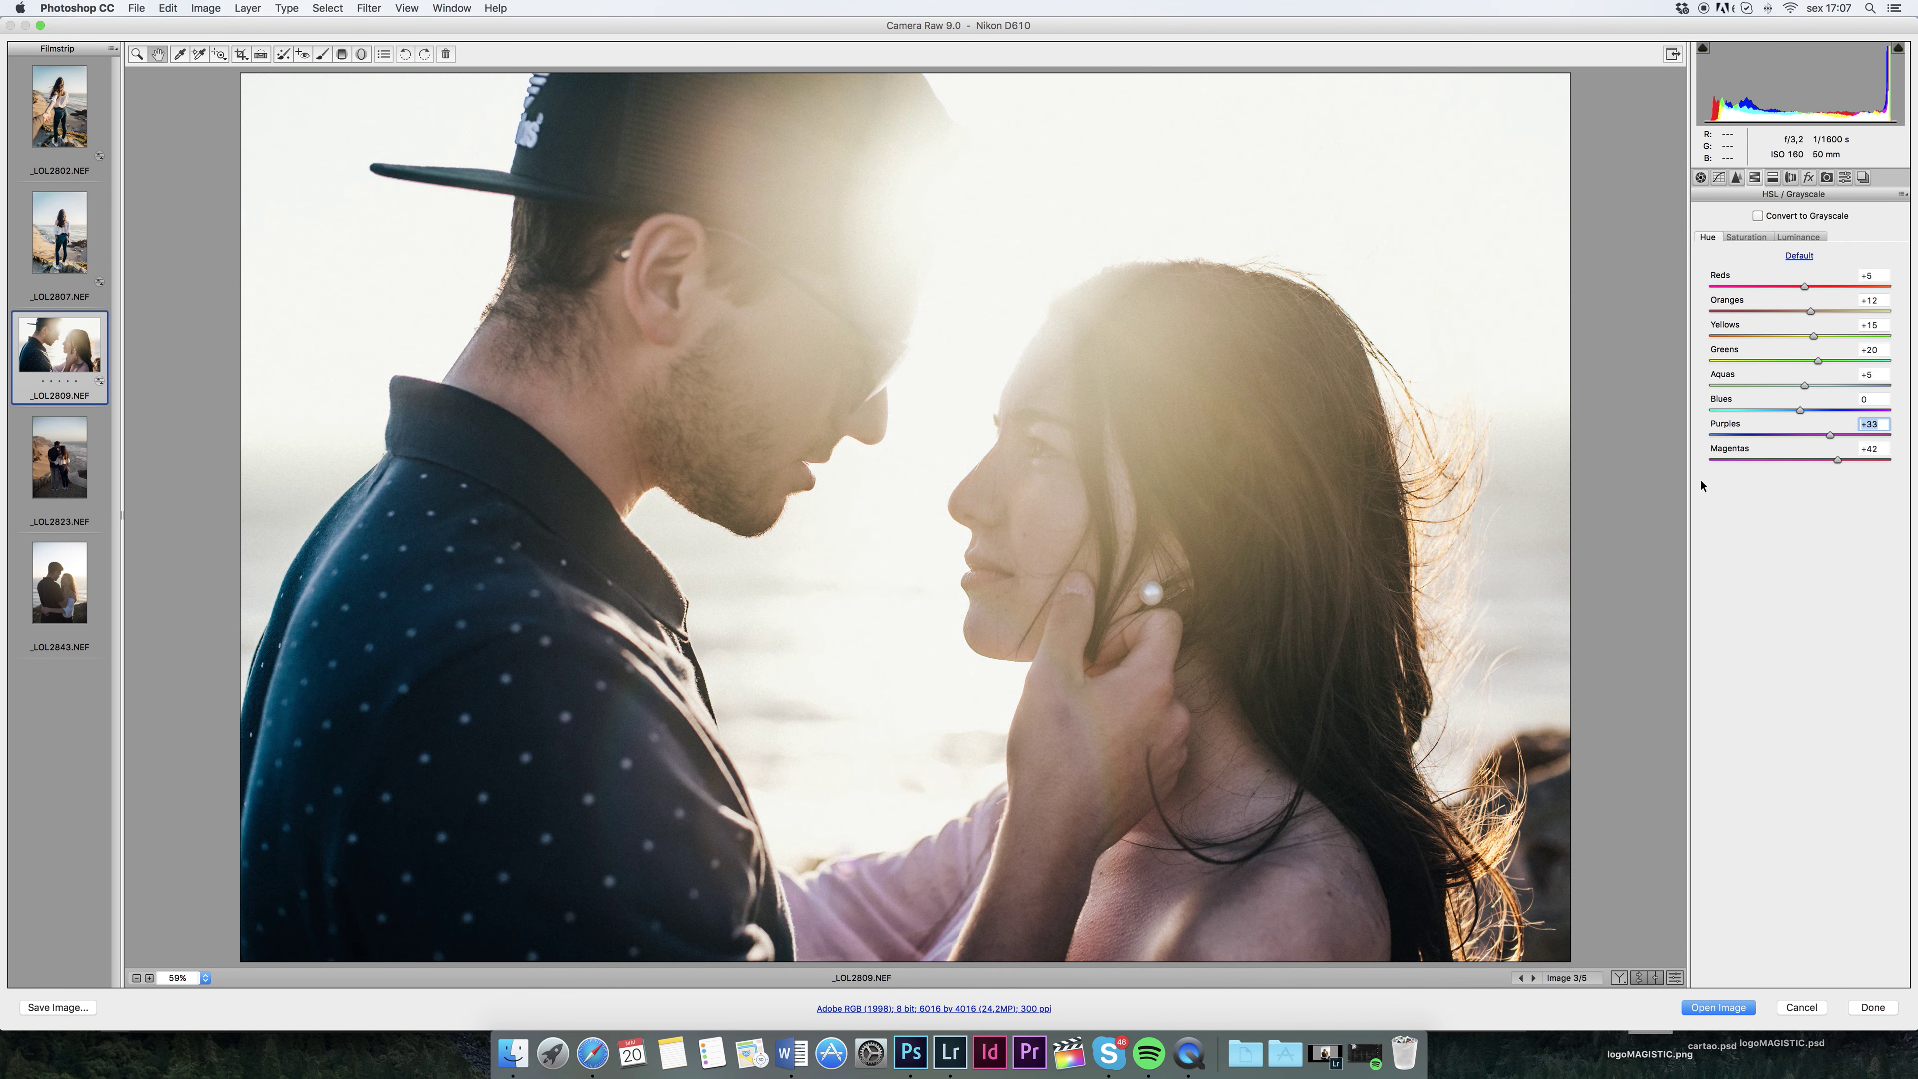
left_click(42, 433)
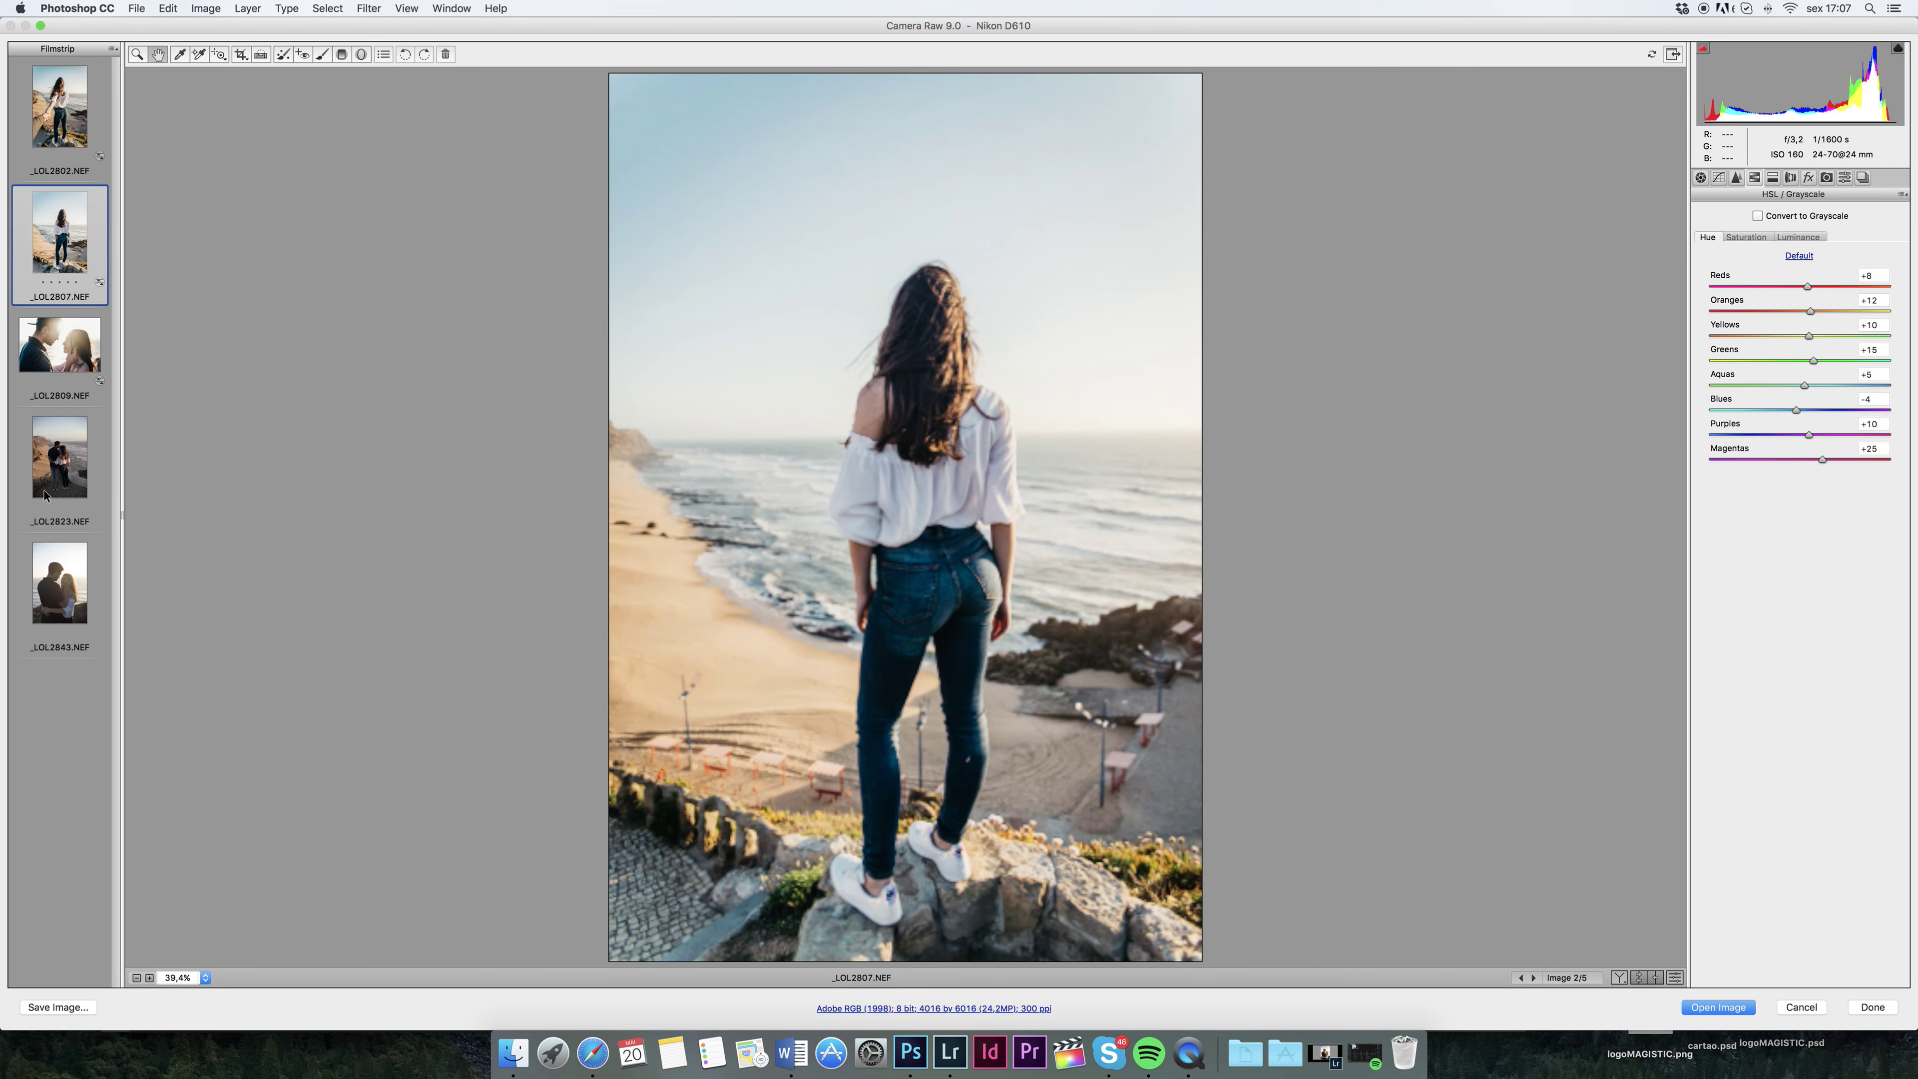
Synchronize settings between _LOL2823 and _LOL2807
left_click(25, 261, "super")
right_click(39, 432)
left_click(105, 484)
left_click(1081, 218)
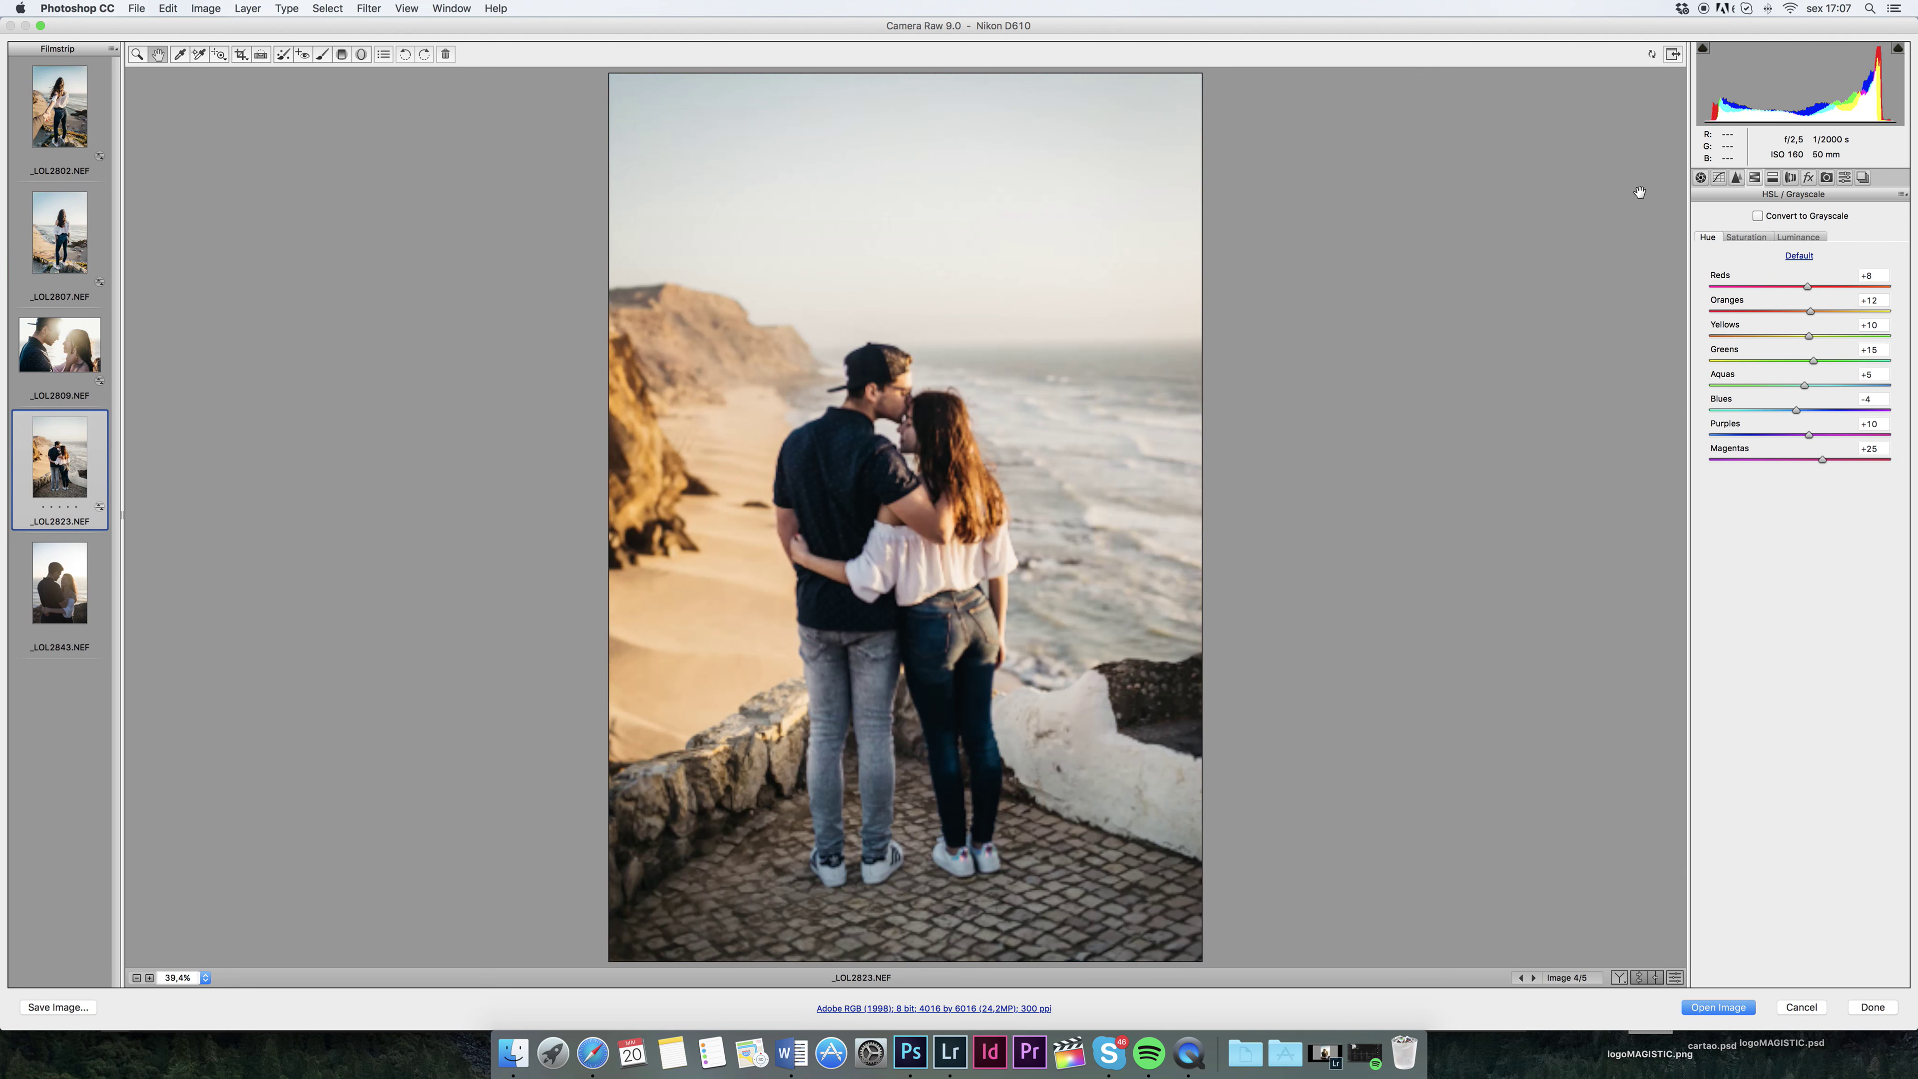
Level the horizon, then set exposure +1,25, blacks +19, shadows +72, saturation +1
left_click(242, 56)
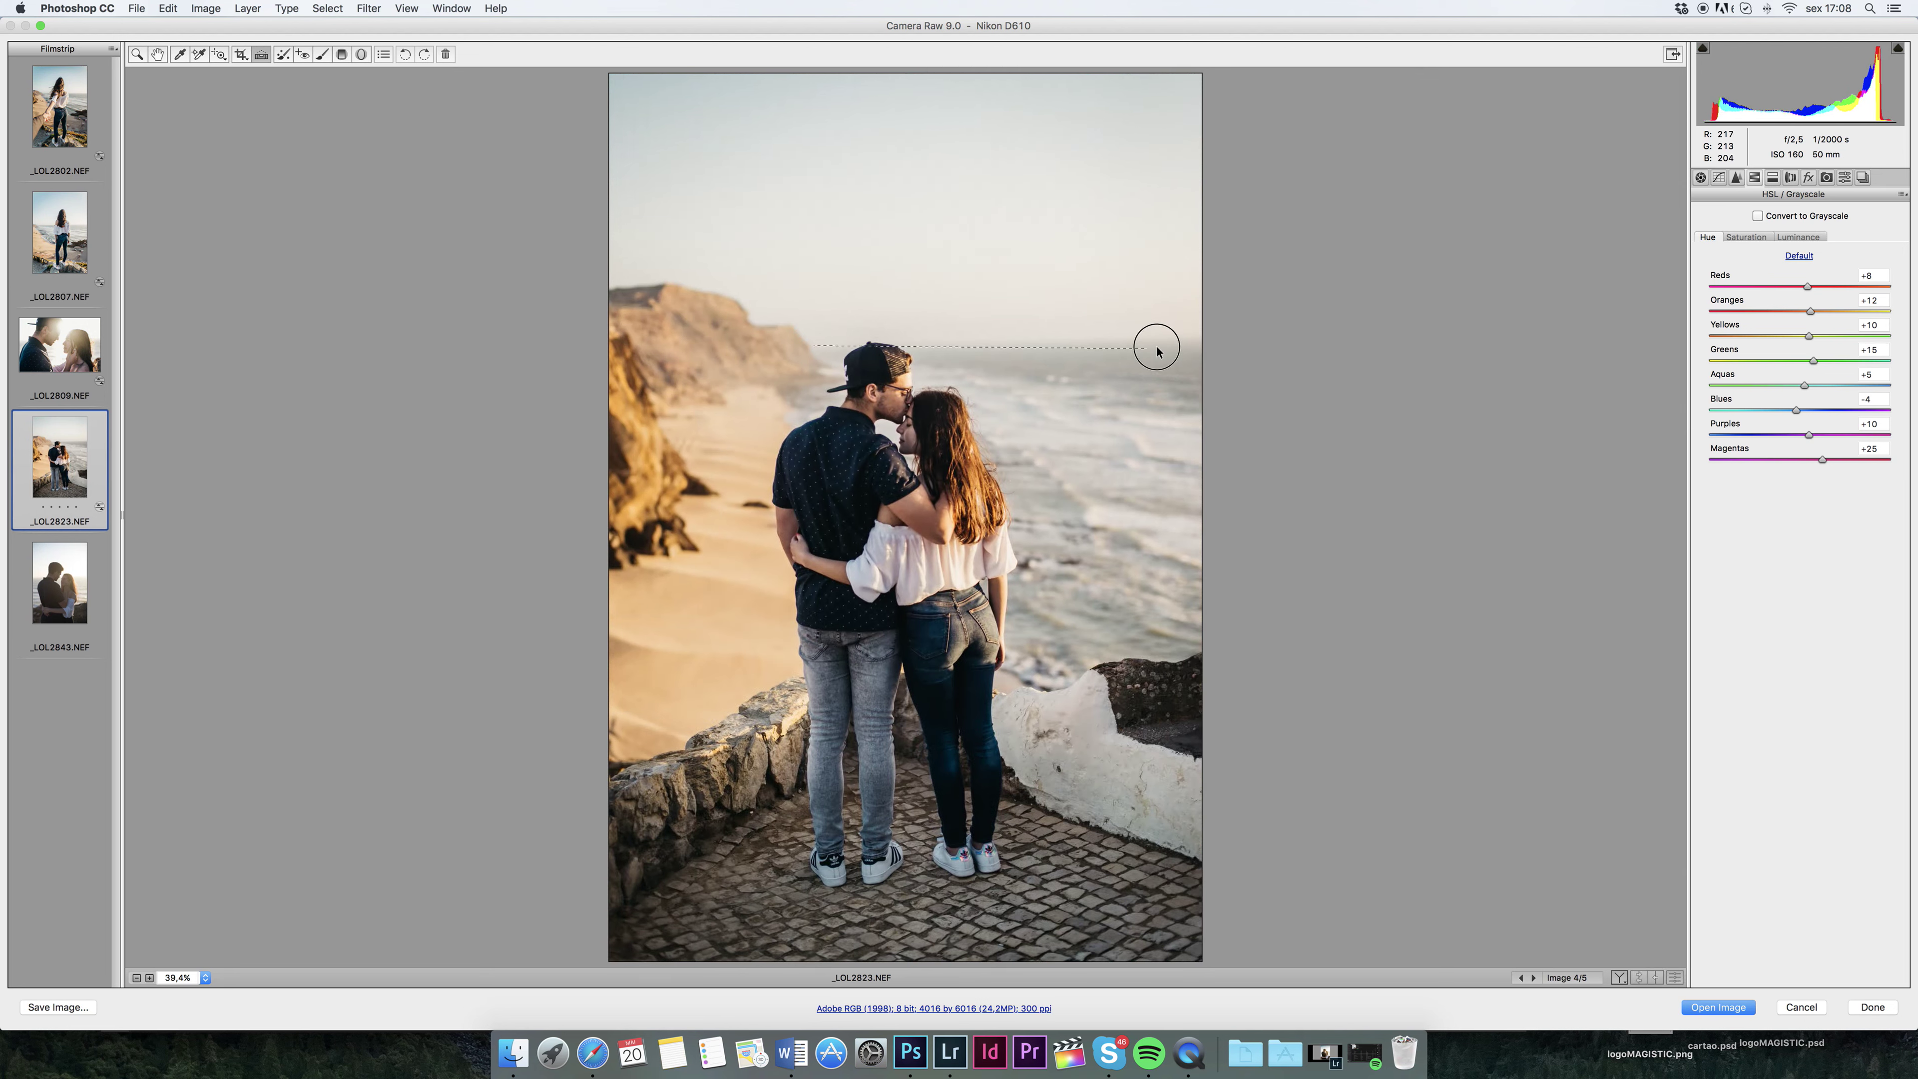
left_click_drag(1157, 349, 1206, 335)
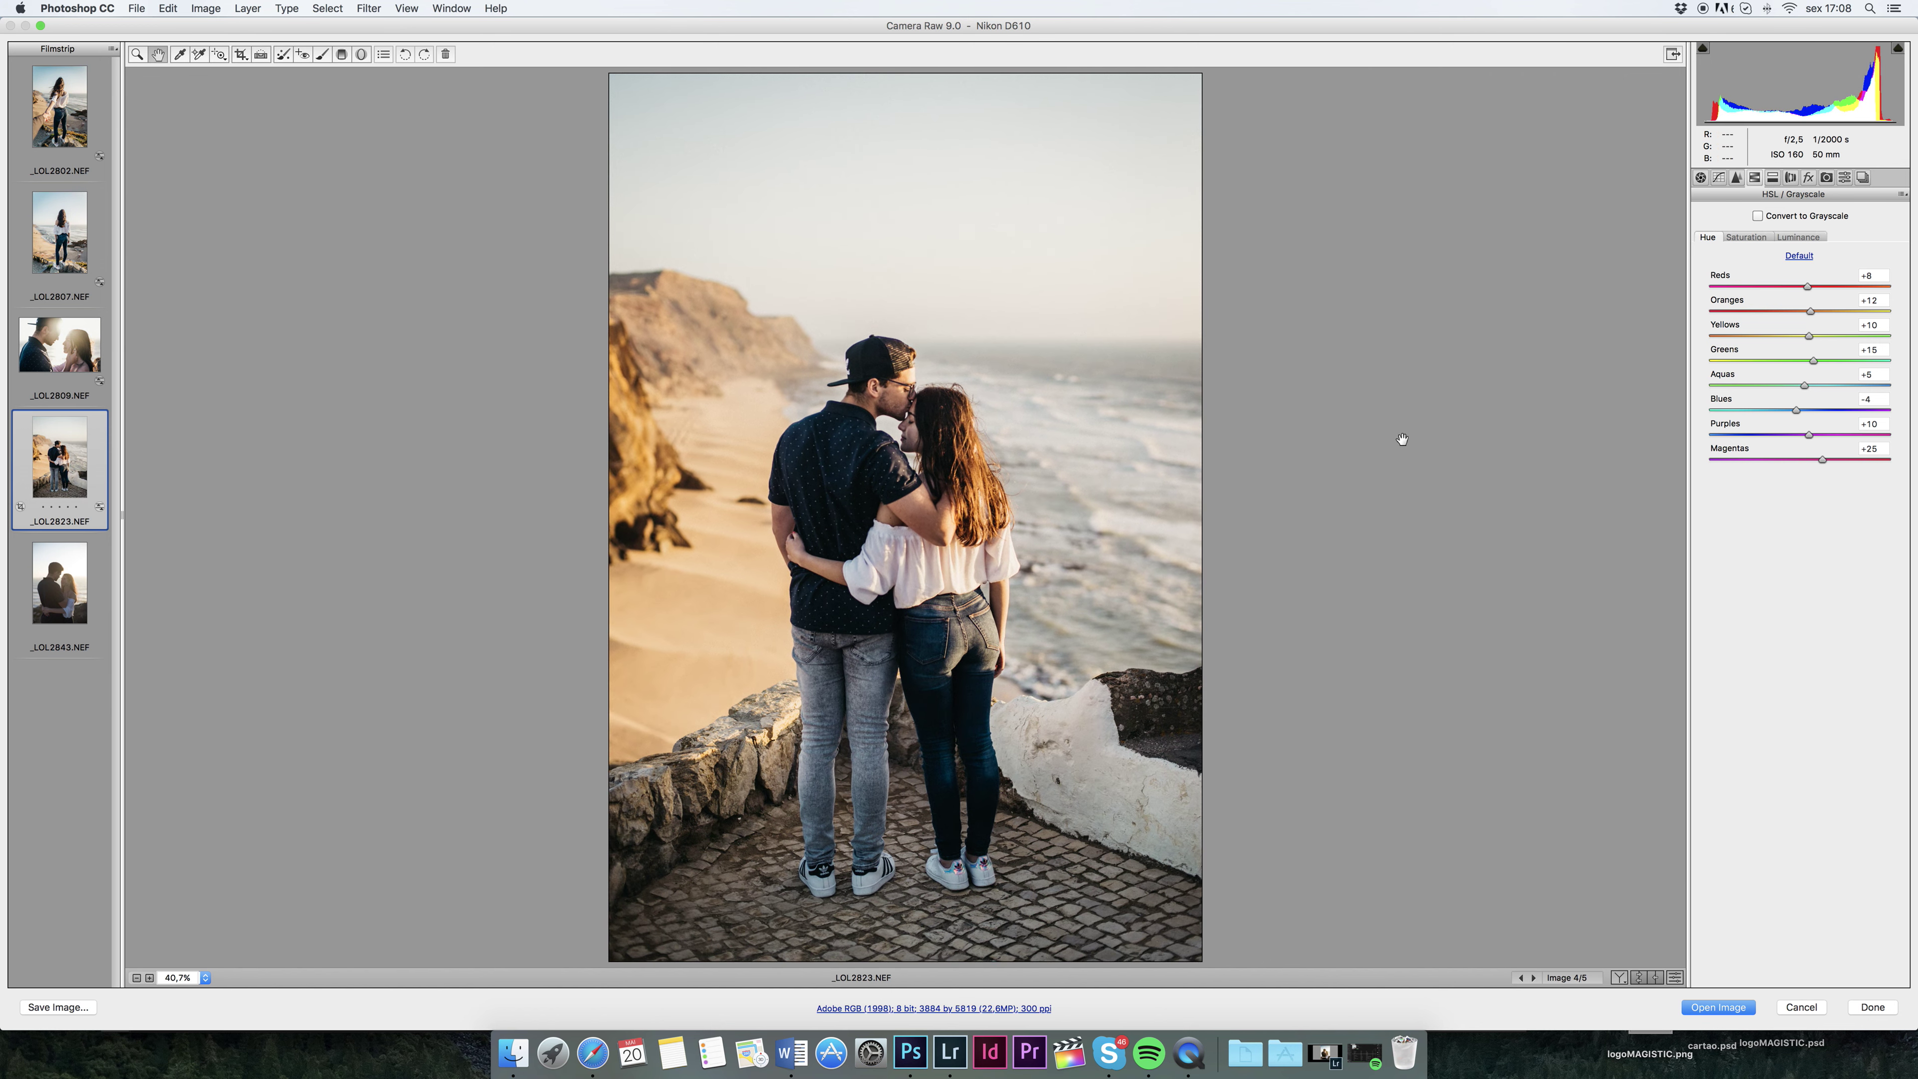
left_click(1700, 177)
left_click_drag(1820, 326, 1829, 325)
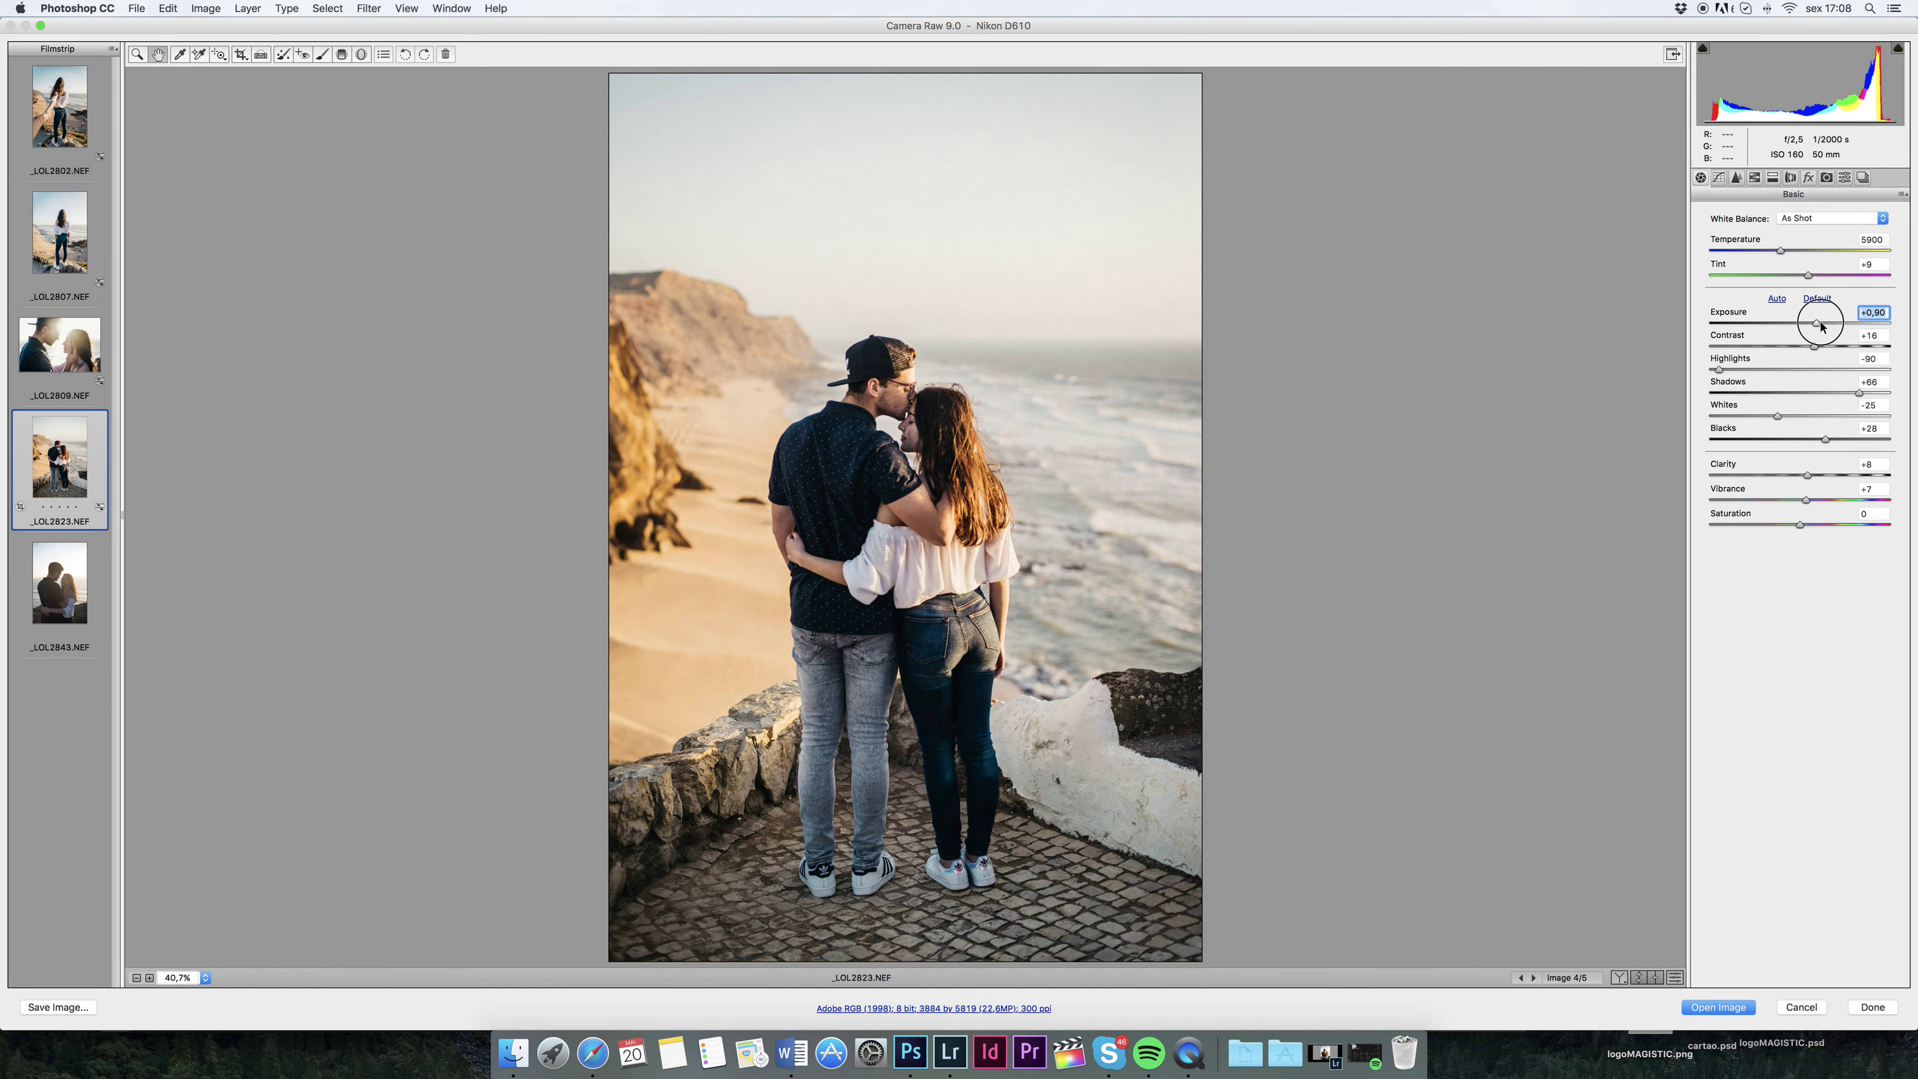
left_click(1817, 441)
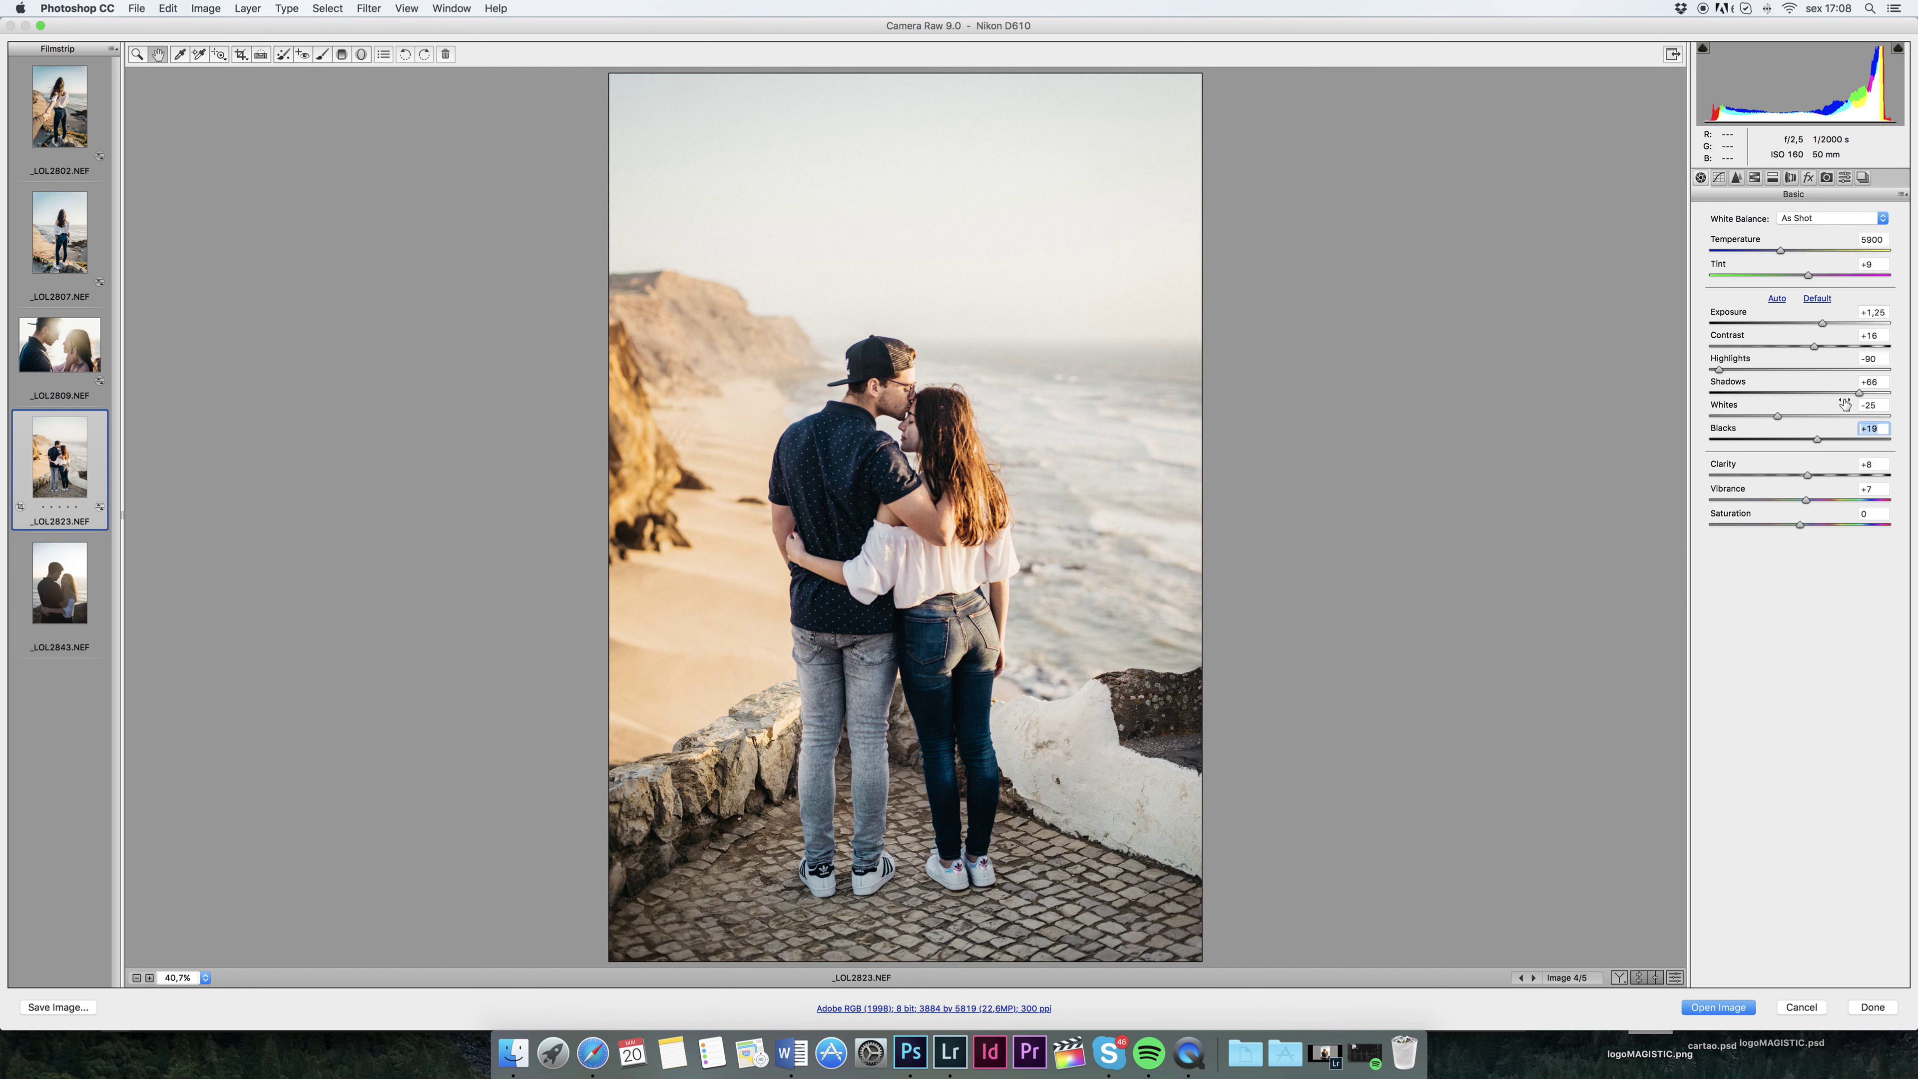
left_click(1864, 393)
left_click(1795, 523)
Add a cooling, darkening graduated filter (-30) from the sky down to the couple
left_click(341, 56)
left_click_drag(848, 71, 847, 322)
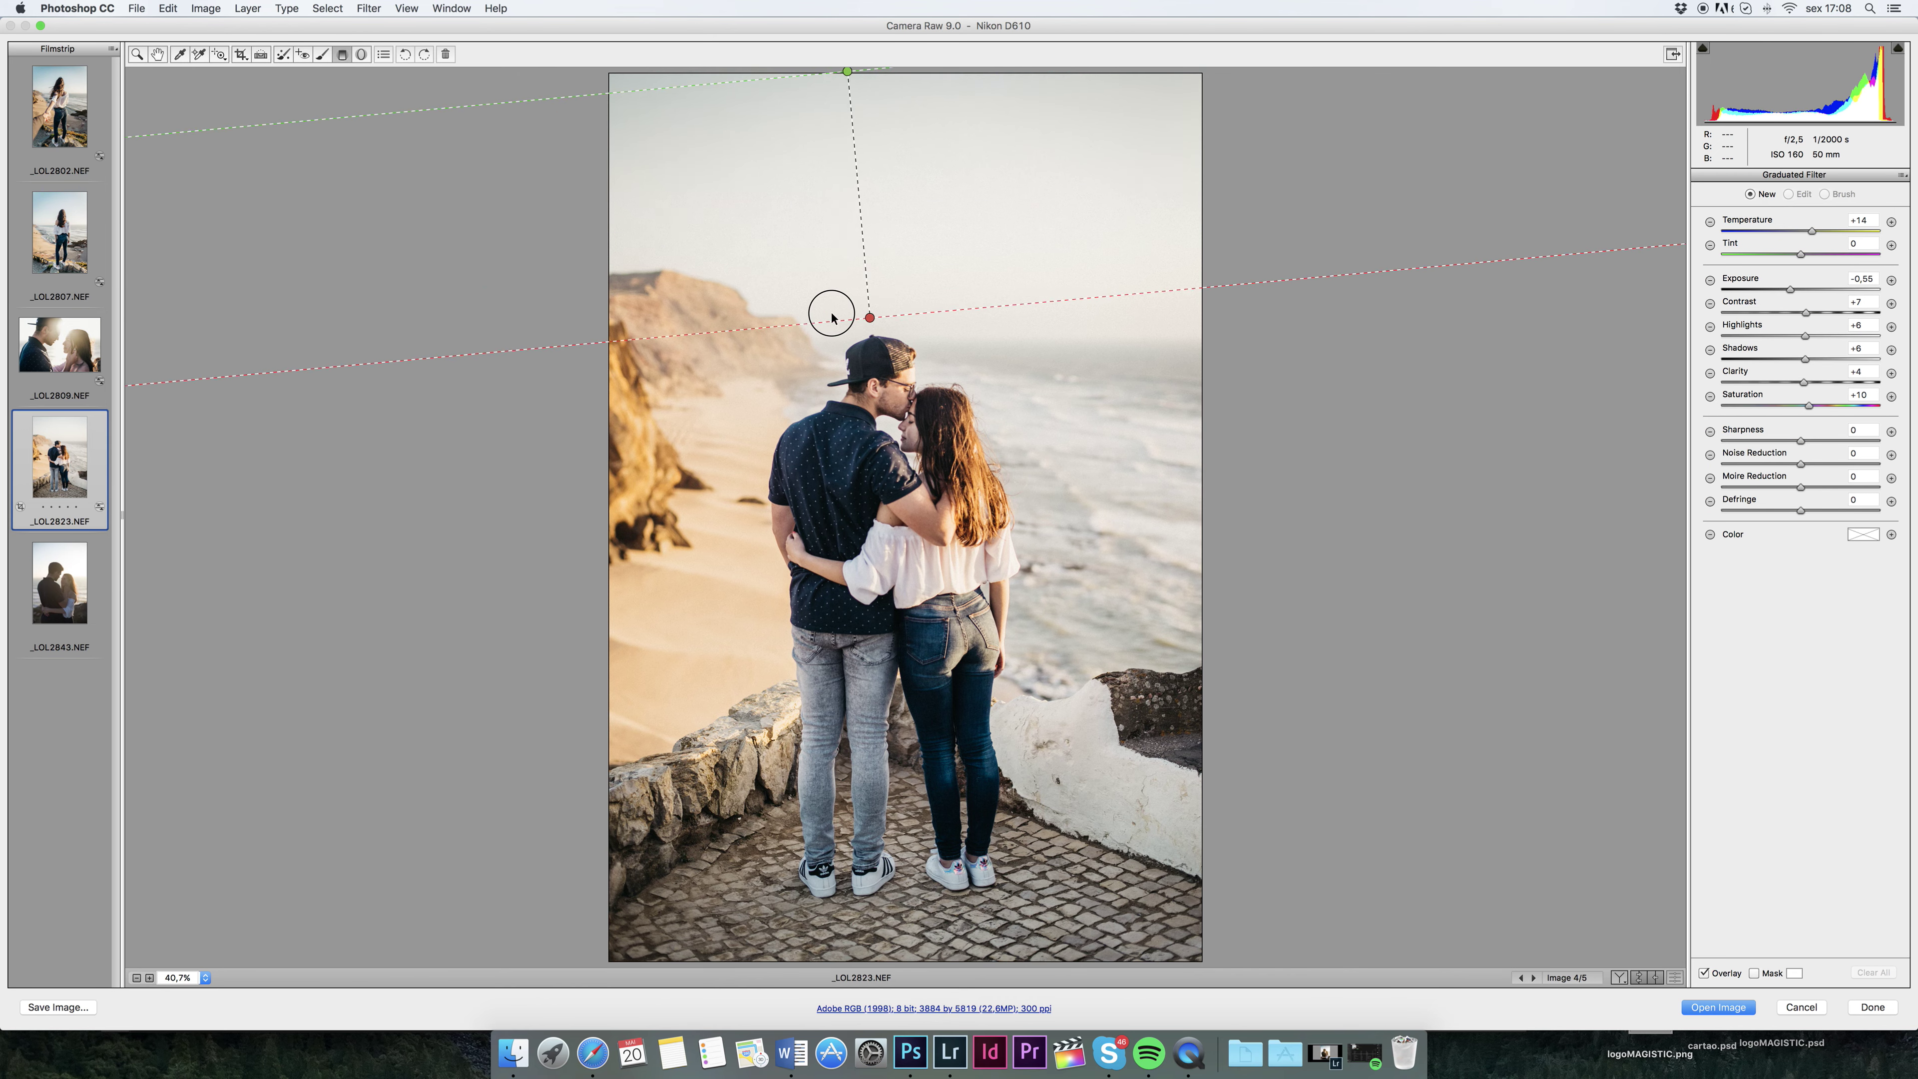
left_click_drag(1790, 290, 1777, 230)
left_click_drag(847, 322, 854, 543)
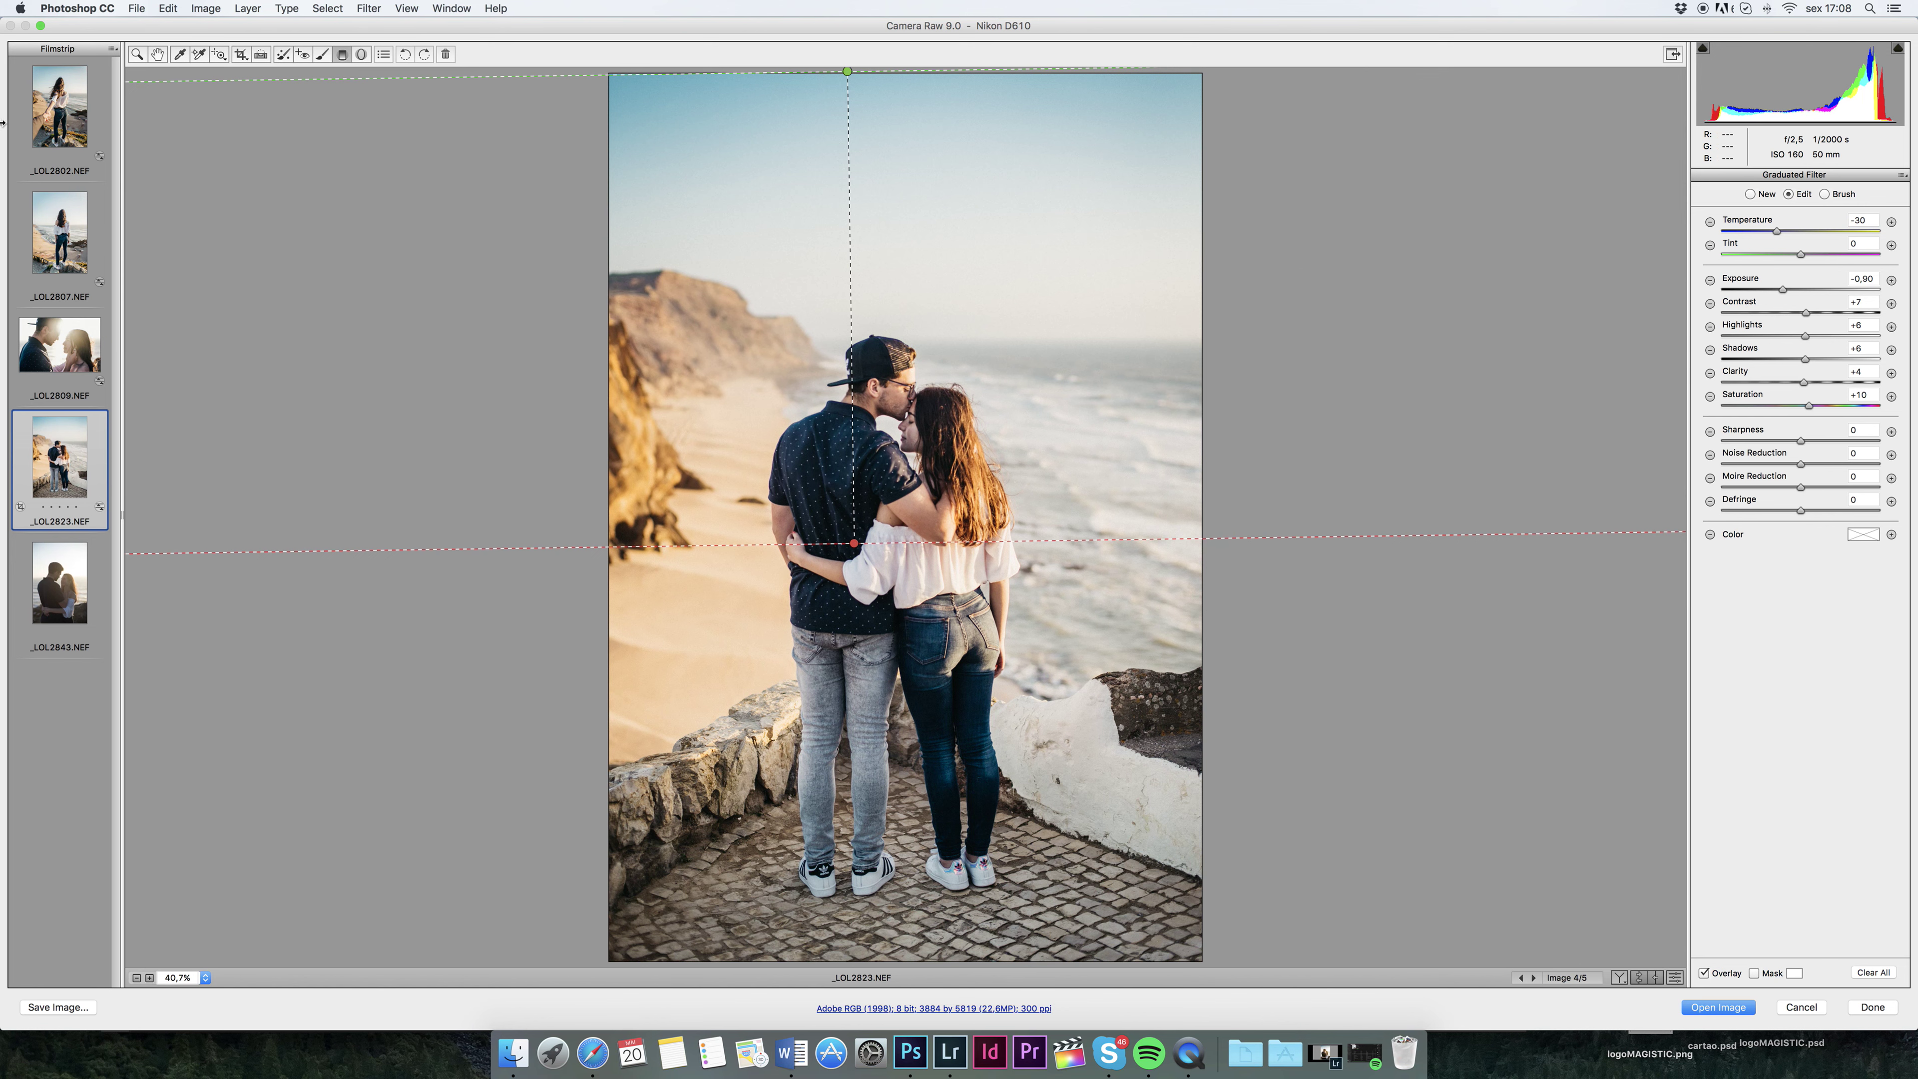
left_click(156, 55)
left_click(55, 593)
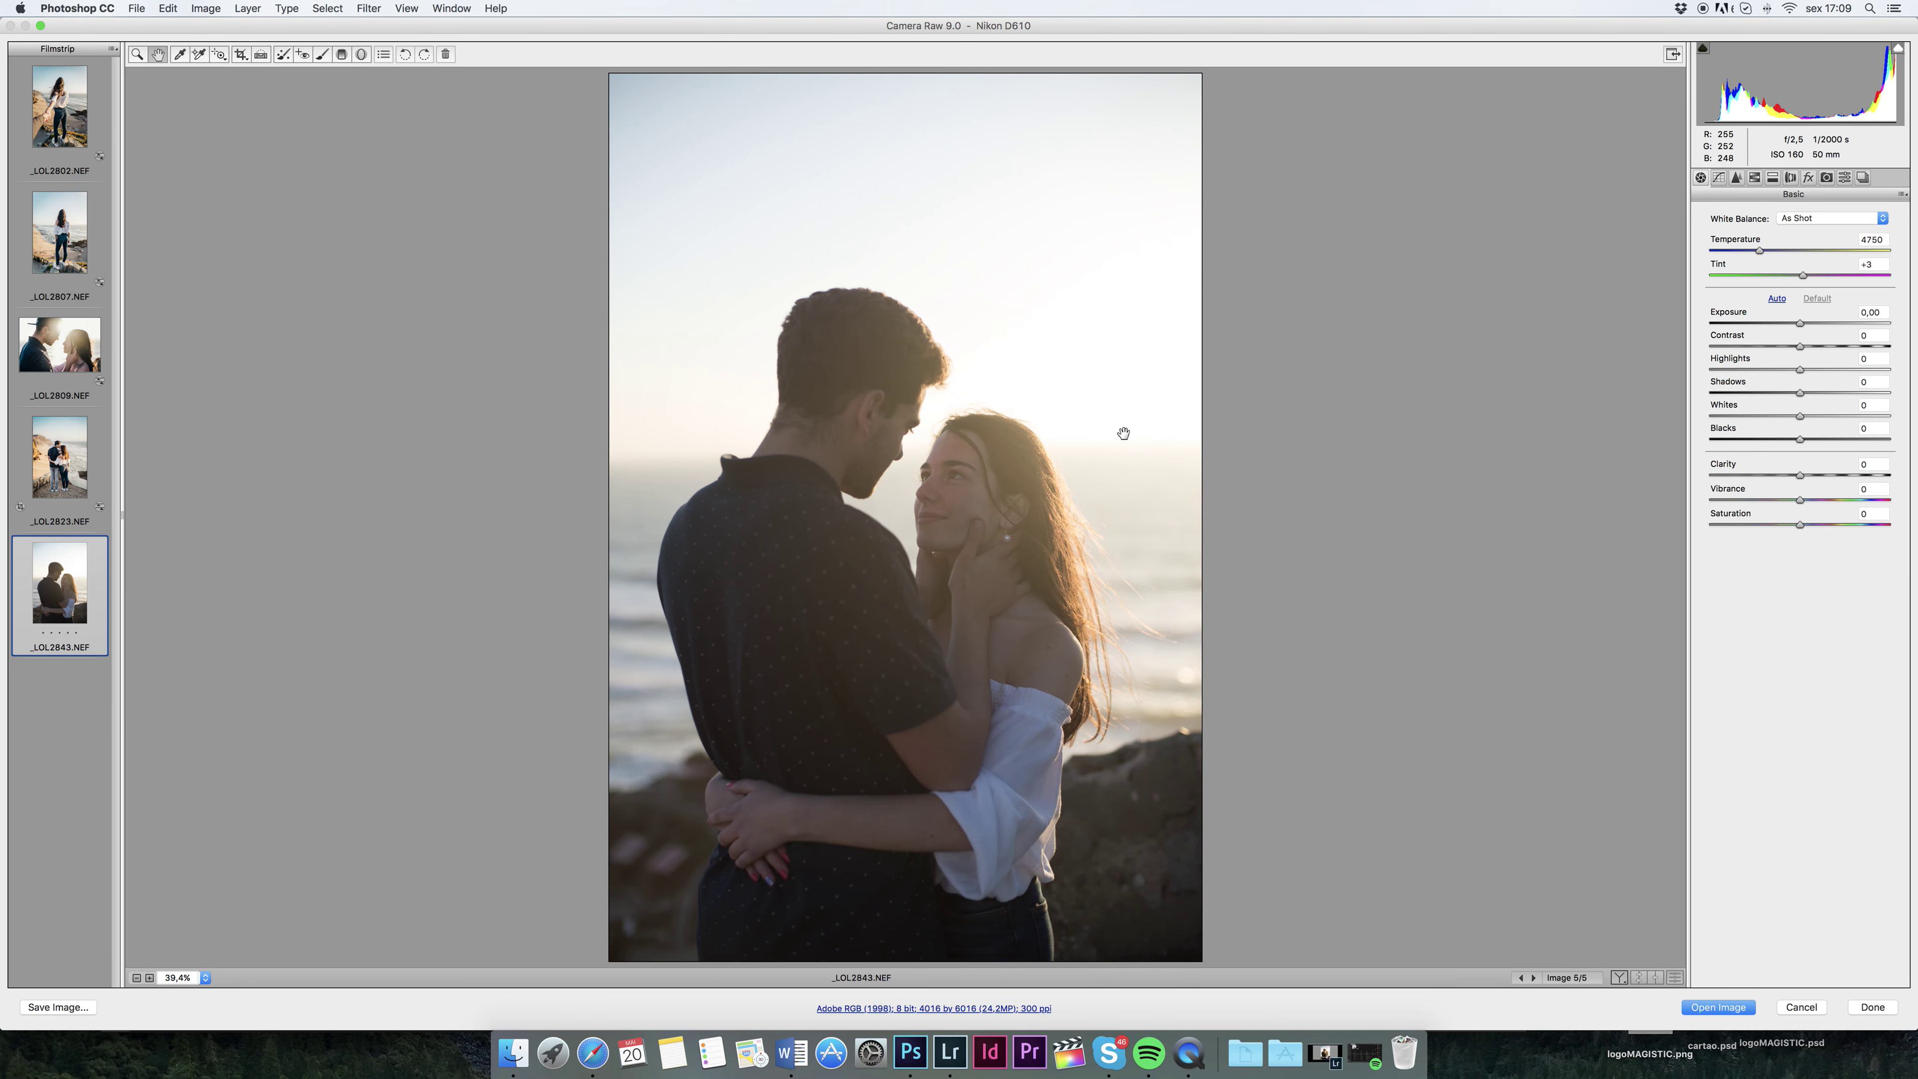
Apply the Portra preset, then set exposure +0,65, contrast +62, clarity +13, shadows +53
left_click(1844, 177)
left_click(1737, 400)
left_click(1700, 177)
left_click_drag(1800, 323, 1813, 323)
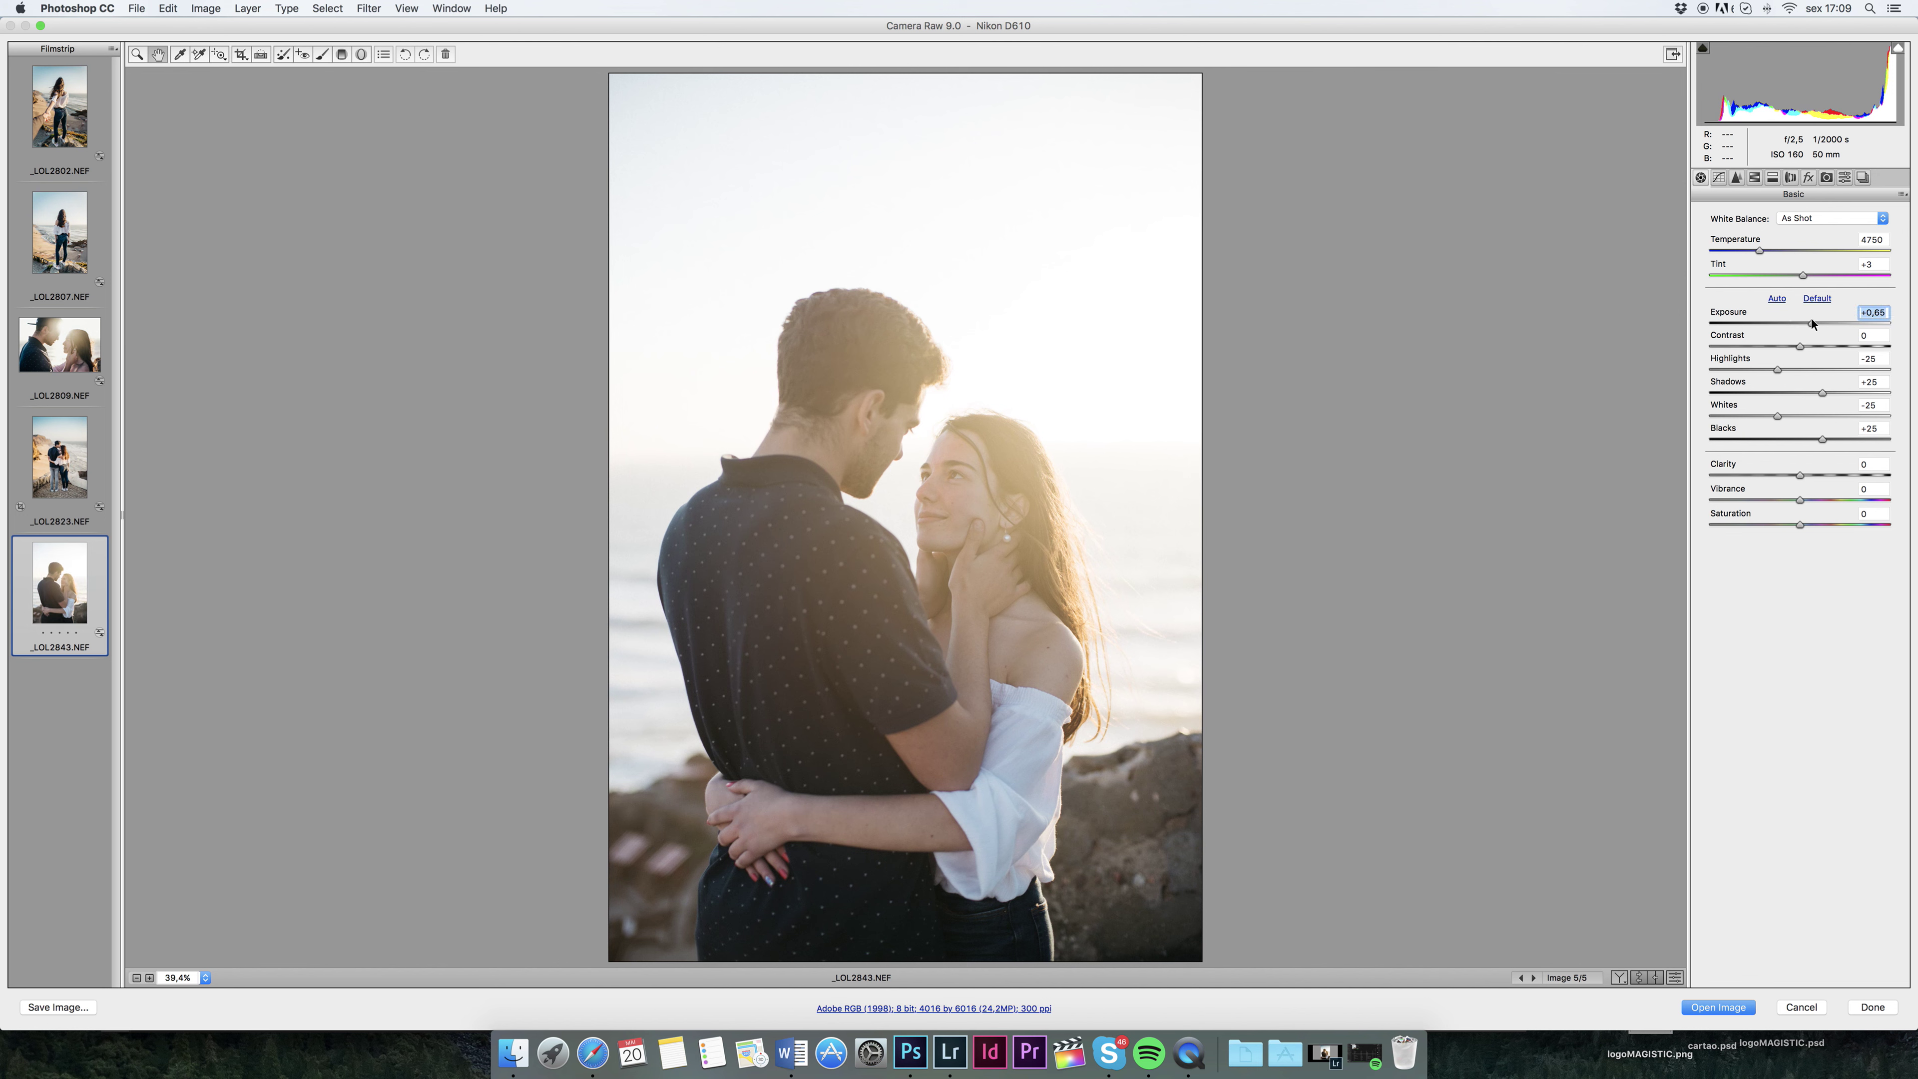
mouse_move(1777, 369)
left_mouse_down()
mouse_move(1710, 370)
mouse_move(1856, 347)
left_mouse_up()
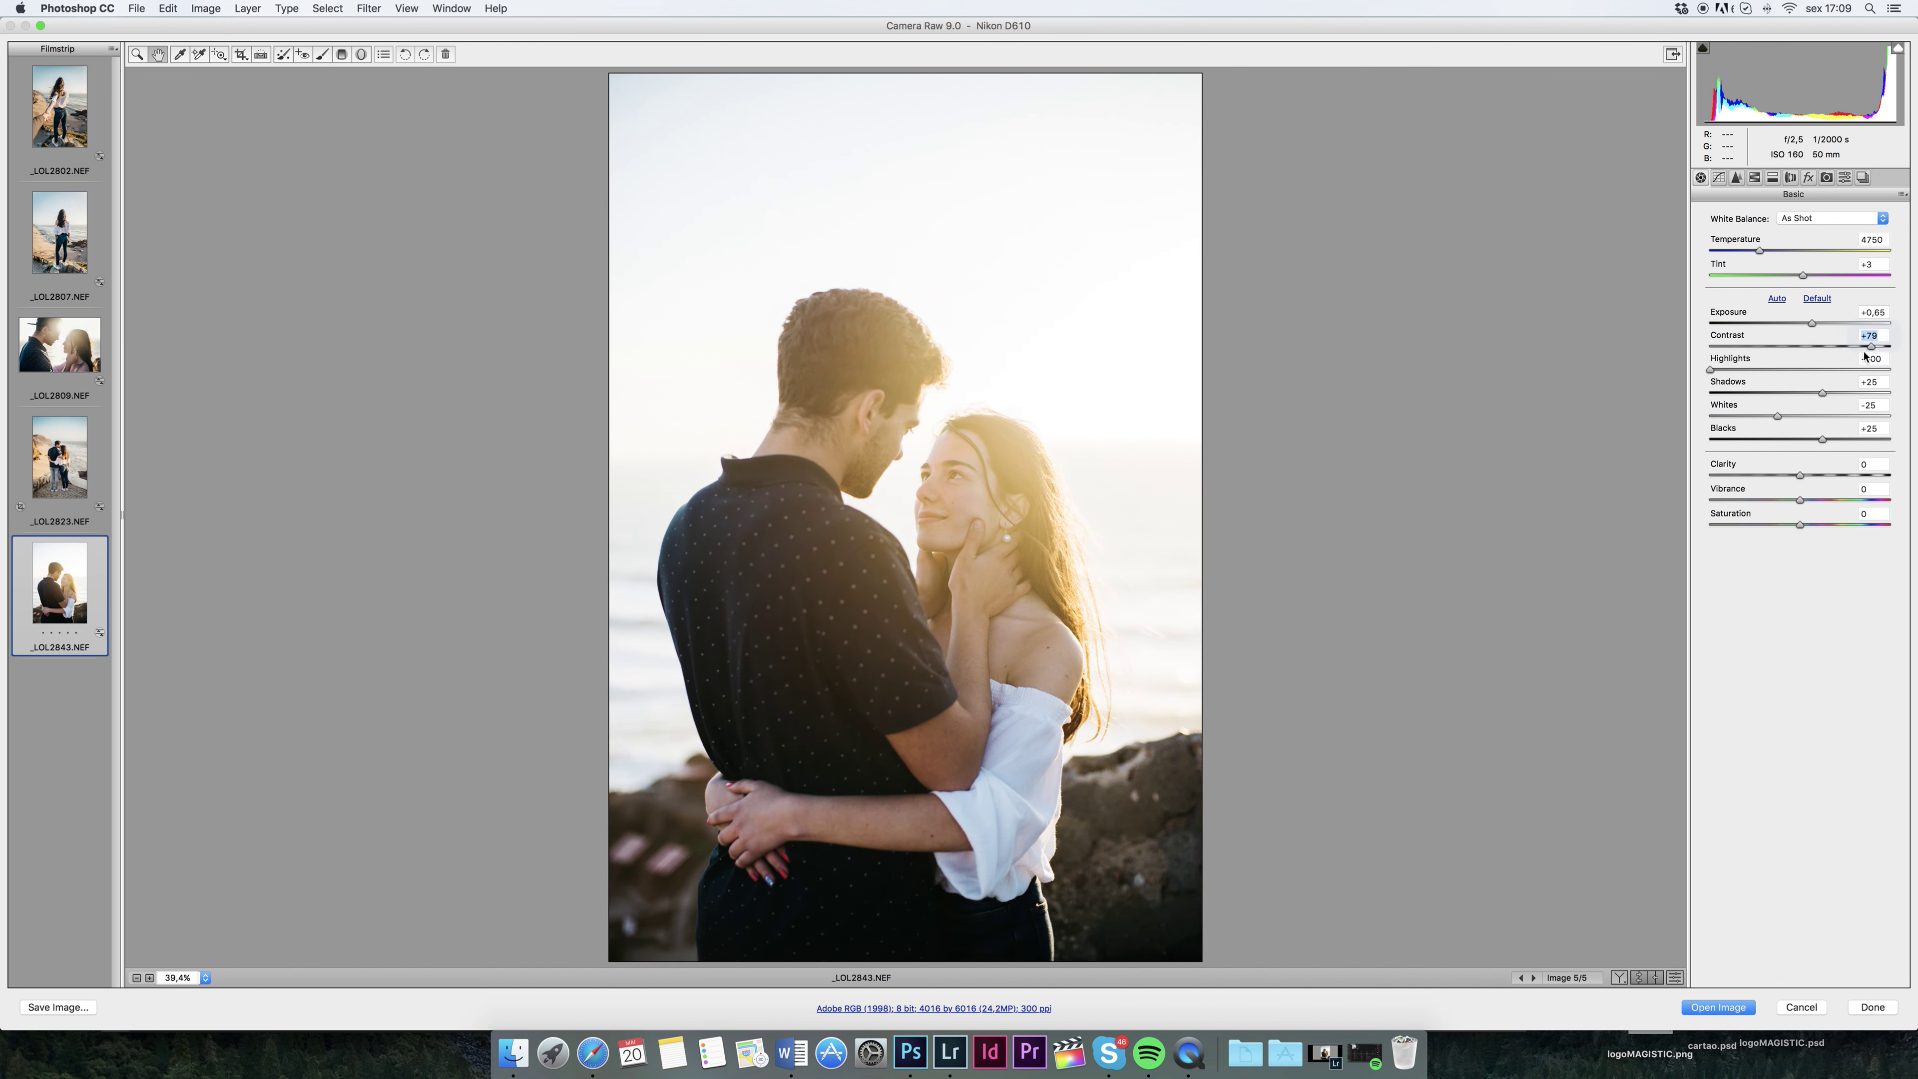
left_click_drag(1804, 464, 1815, 463)
left_click_drag(1824, 394, 1841, 393)
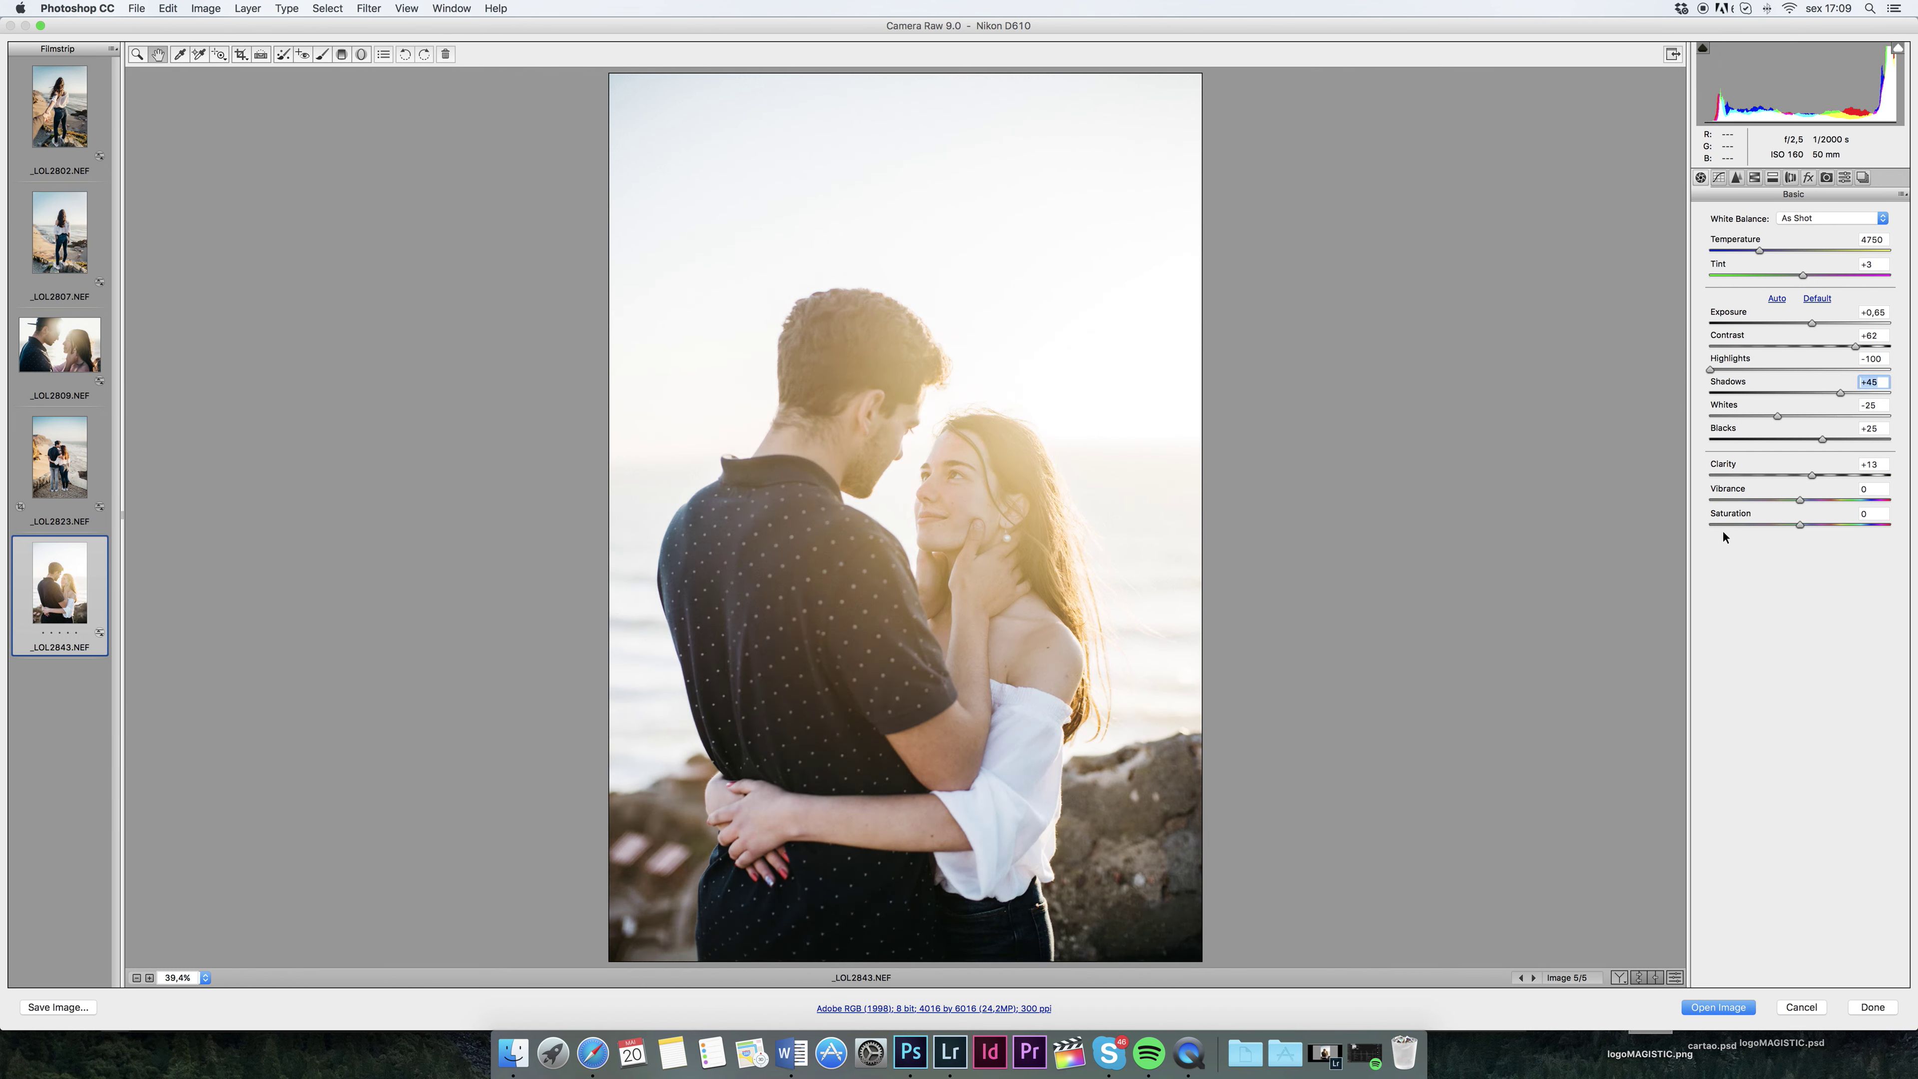
Refine shadows, set blacks +53 and highlights -78, and cool the temperature to 4450
left_click(1755, 177)
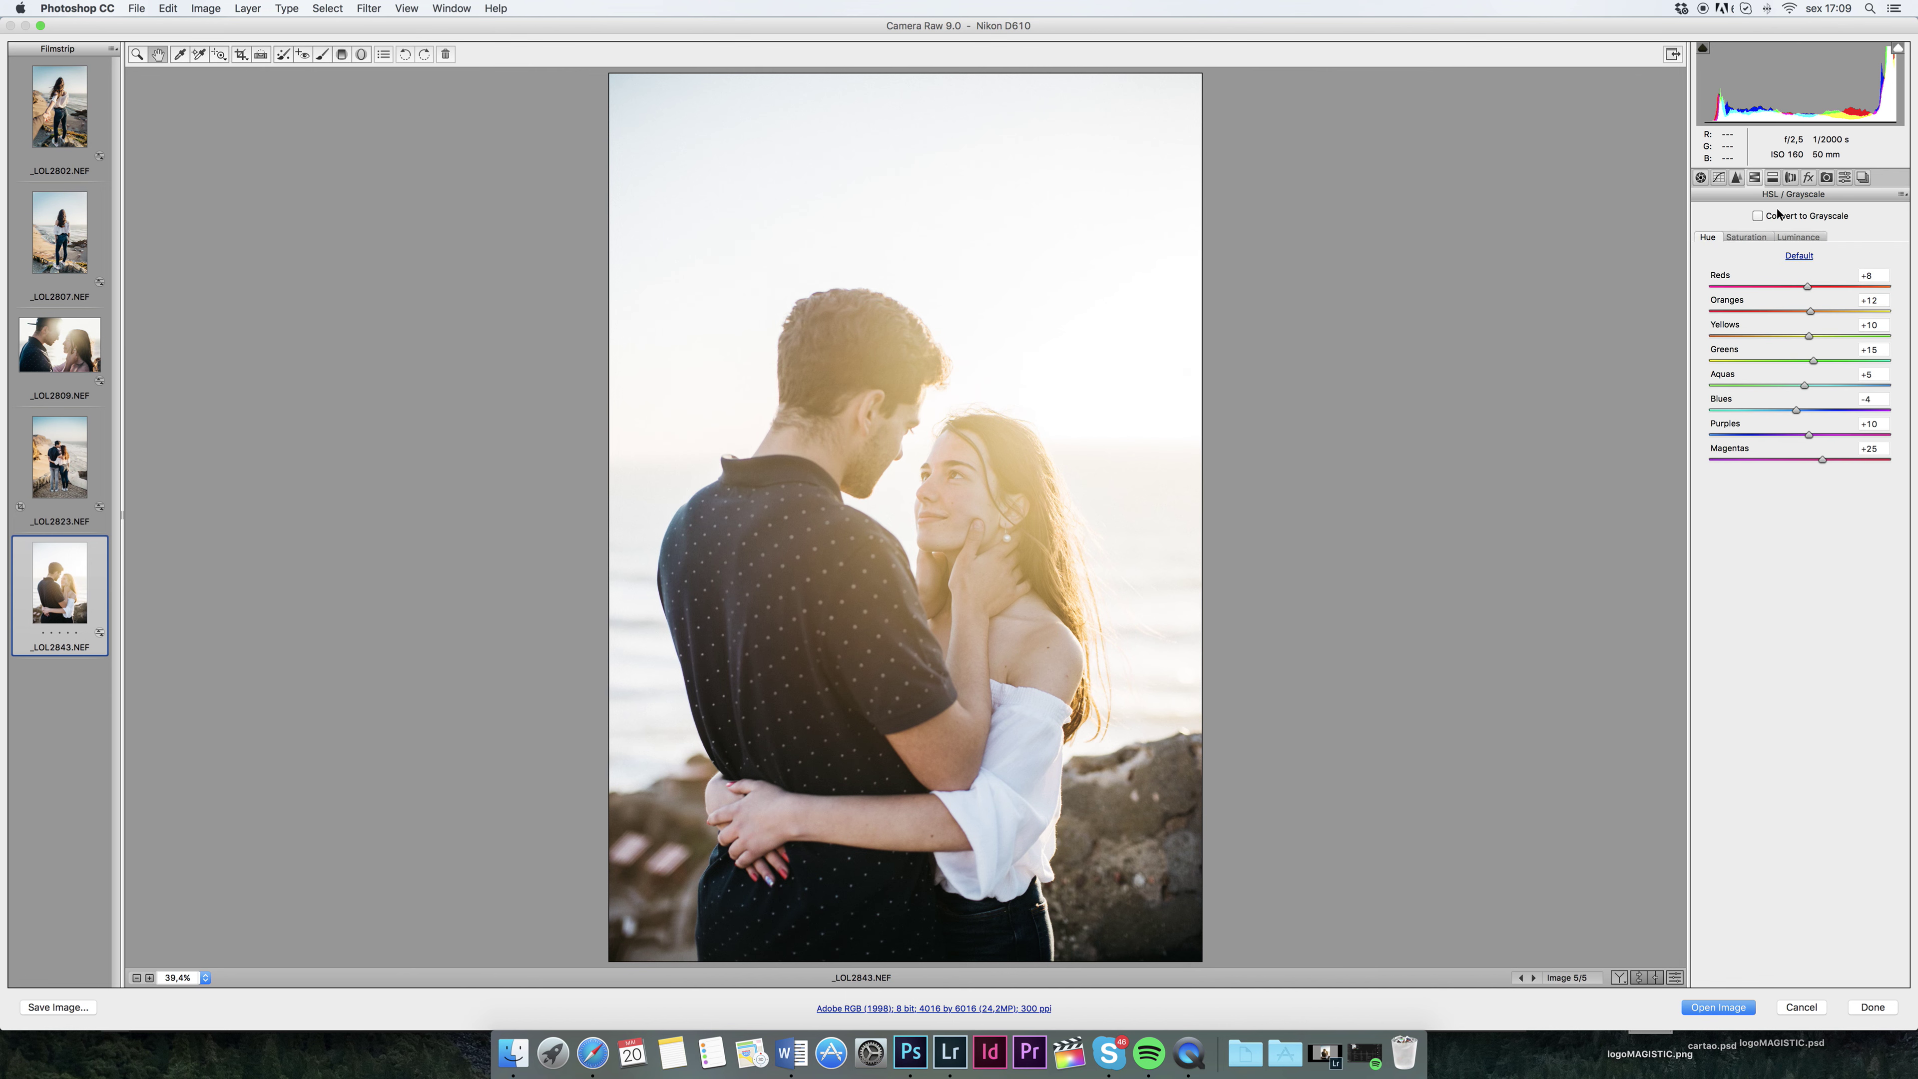
left_click(1771, 177)
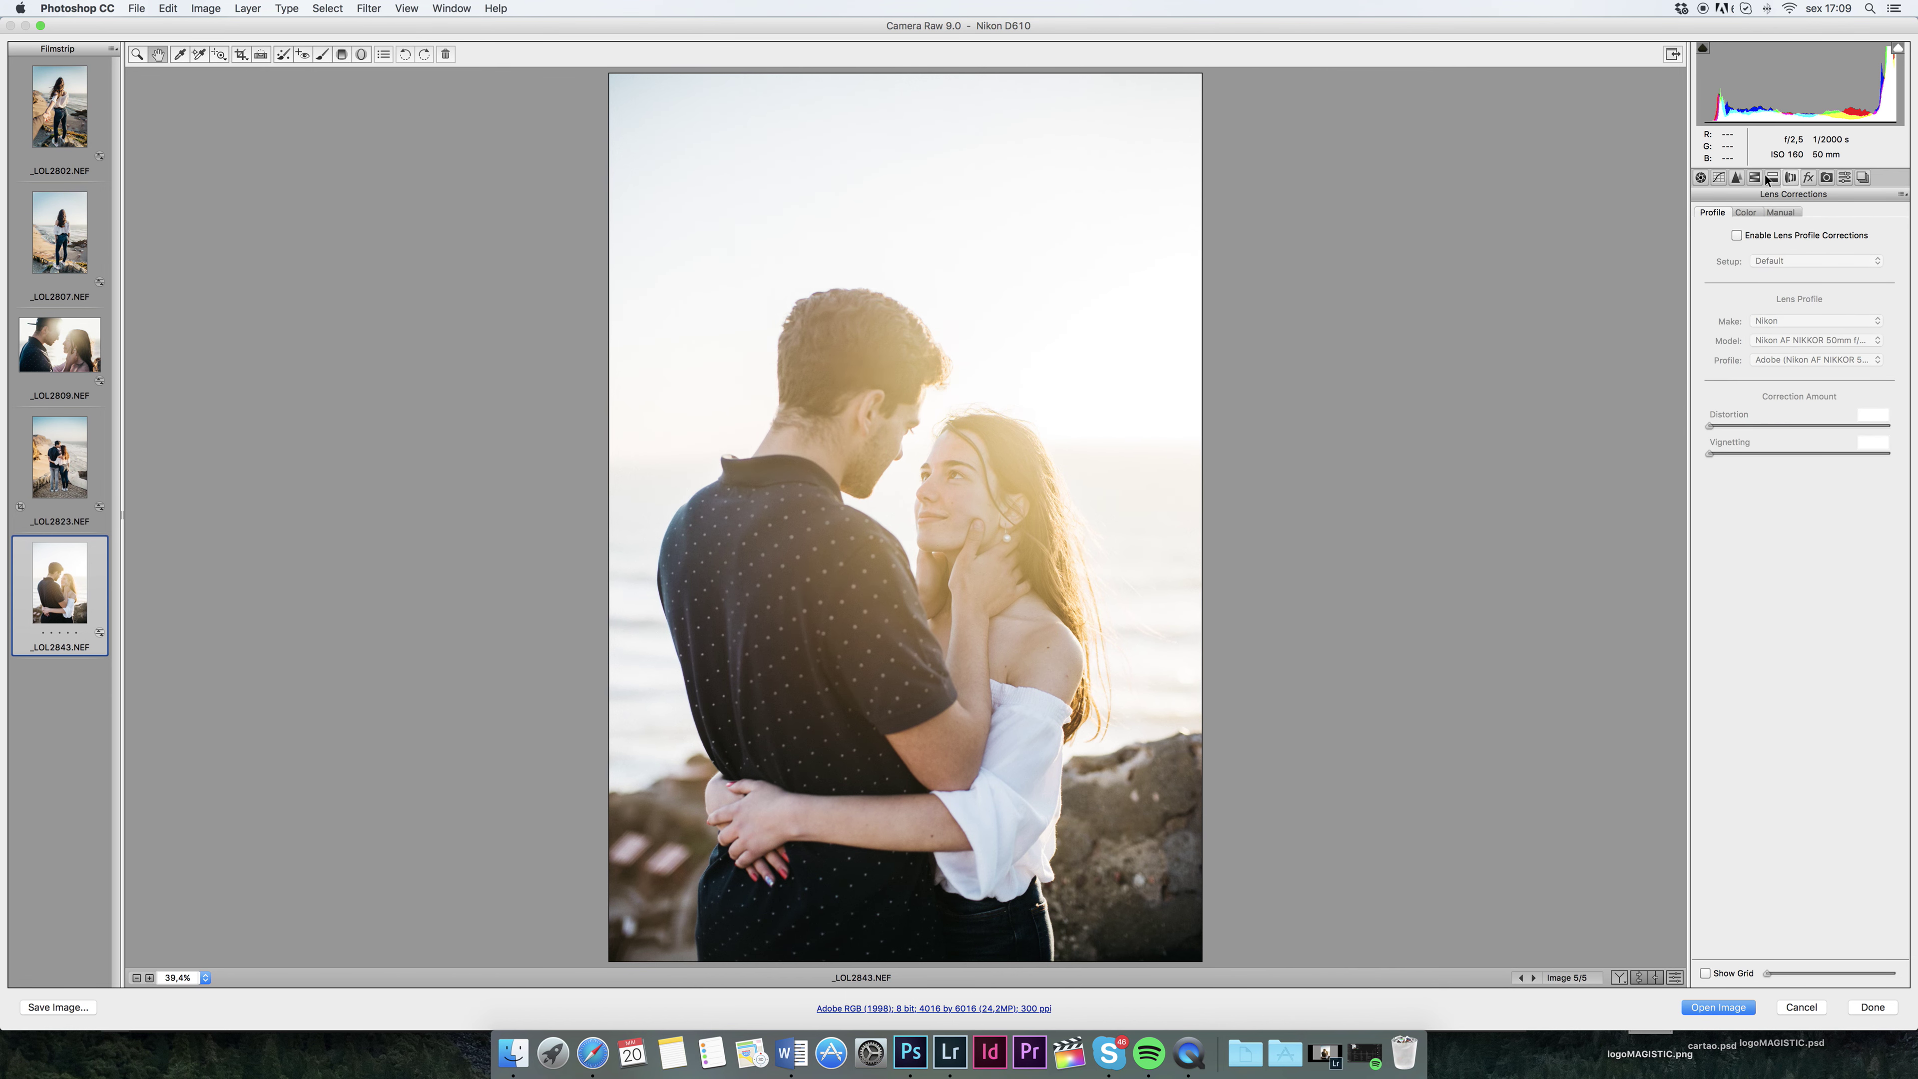
left_click(1702, 177)
left_click(1843, 394)
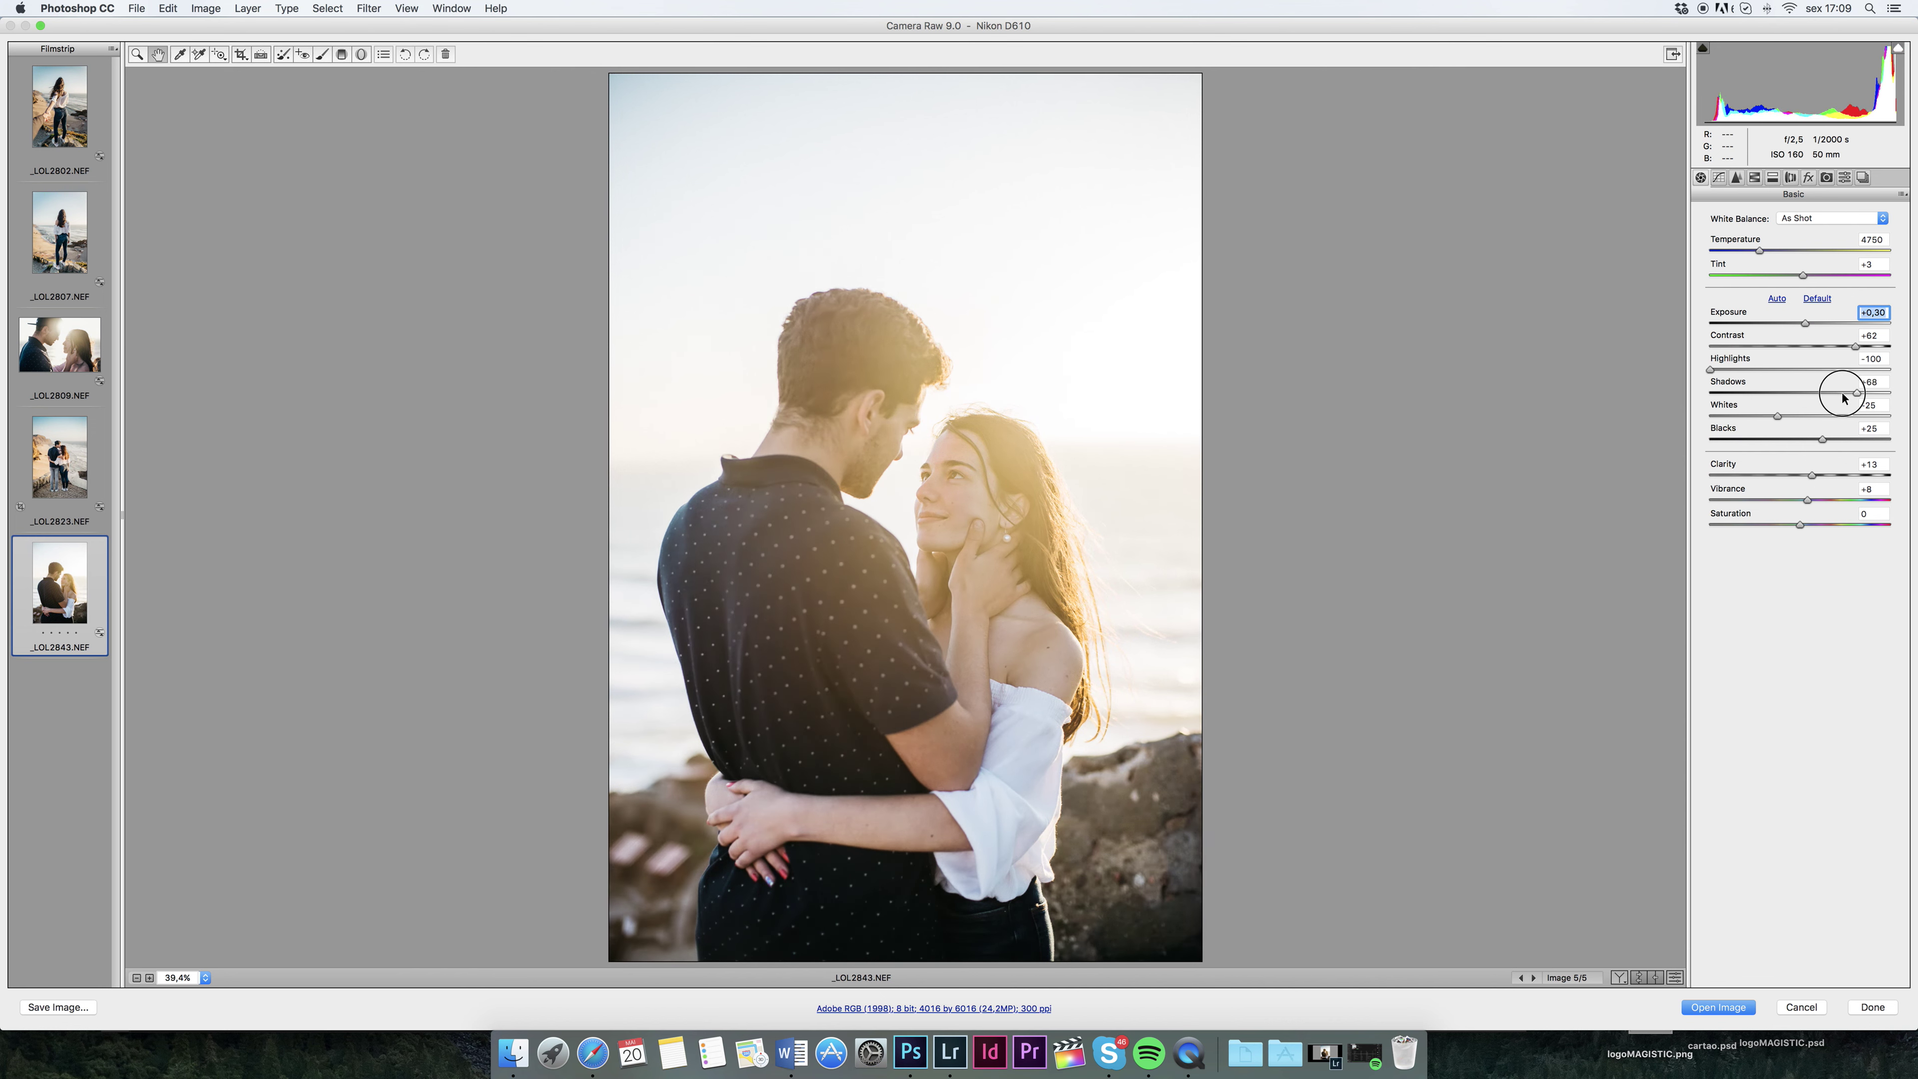
key("super+alt+z")
key("super+alt+z")
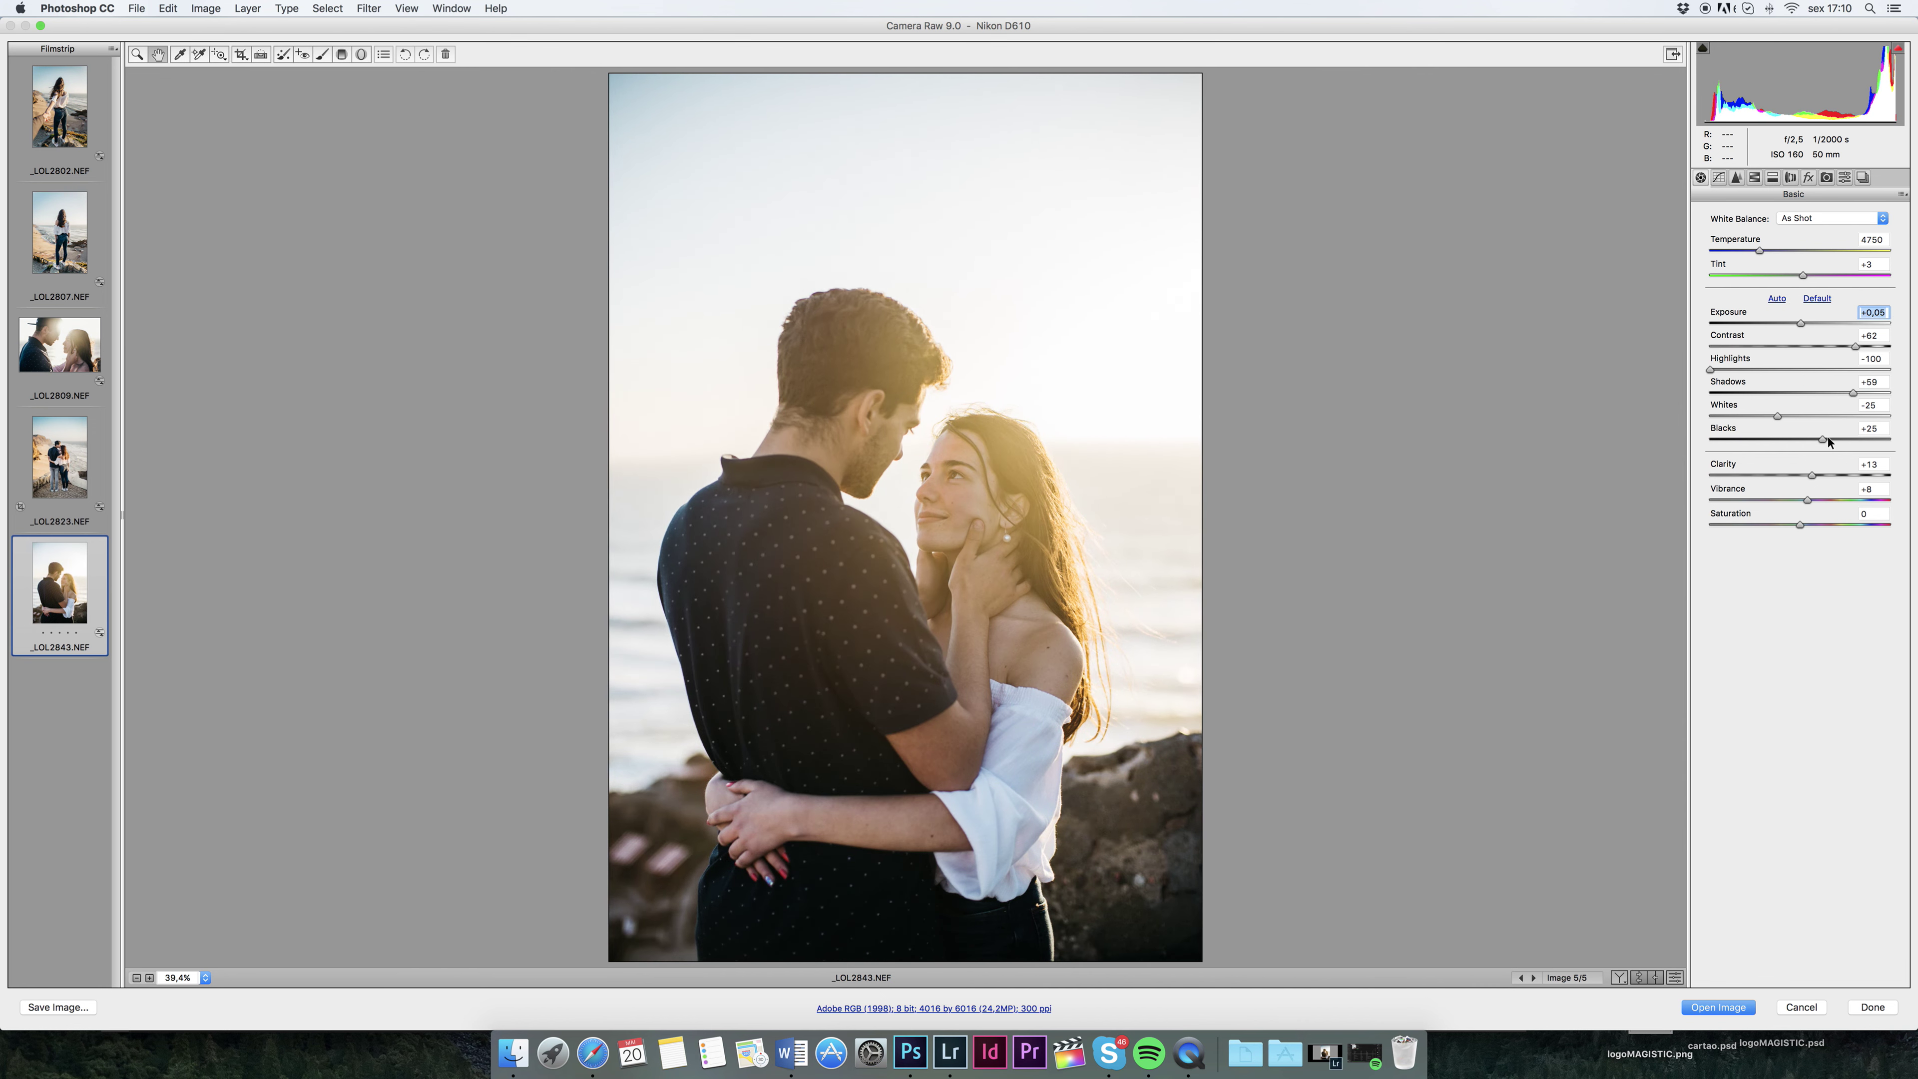
left_click_drag(1828, 439, 1848, 439)
left_click_drag(1711, 369, 1730, 370)
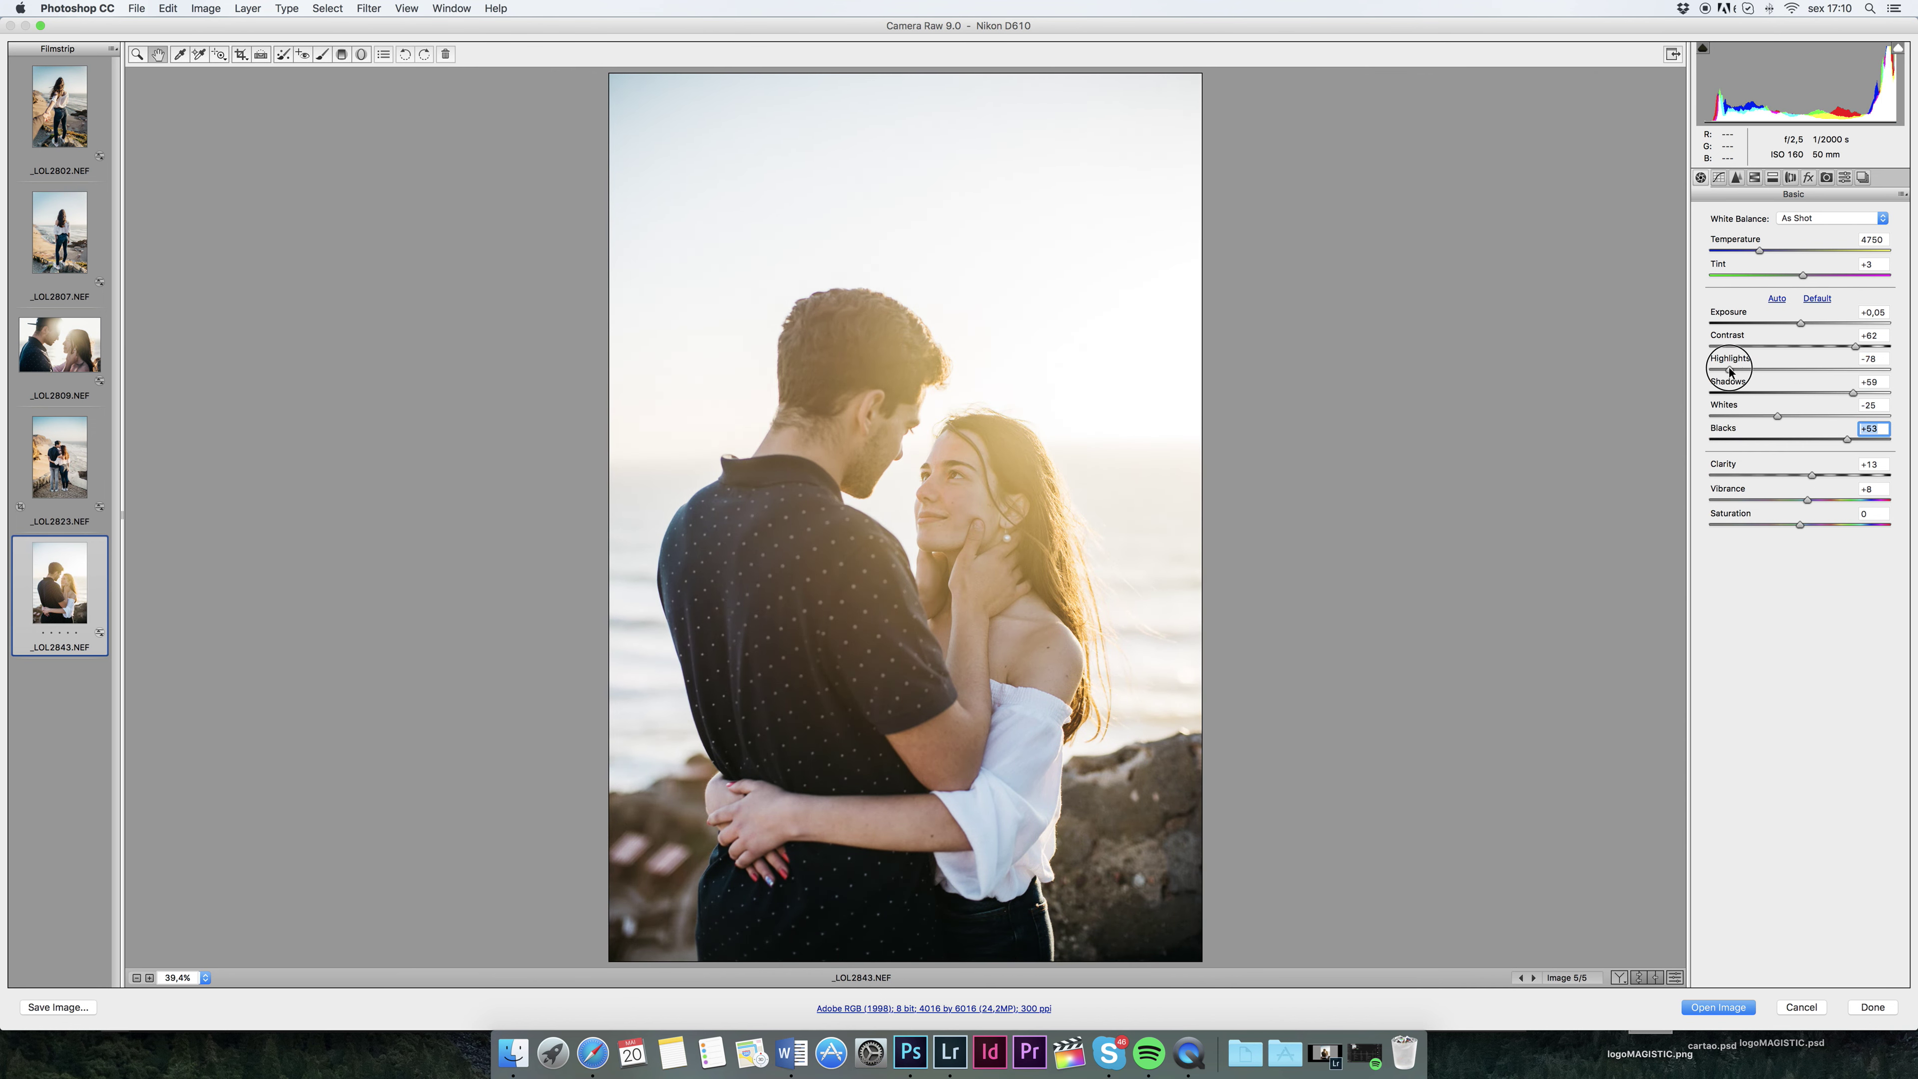
left_click_drag(1760, 251, 1756, 252)
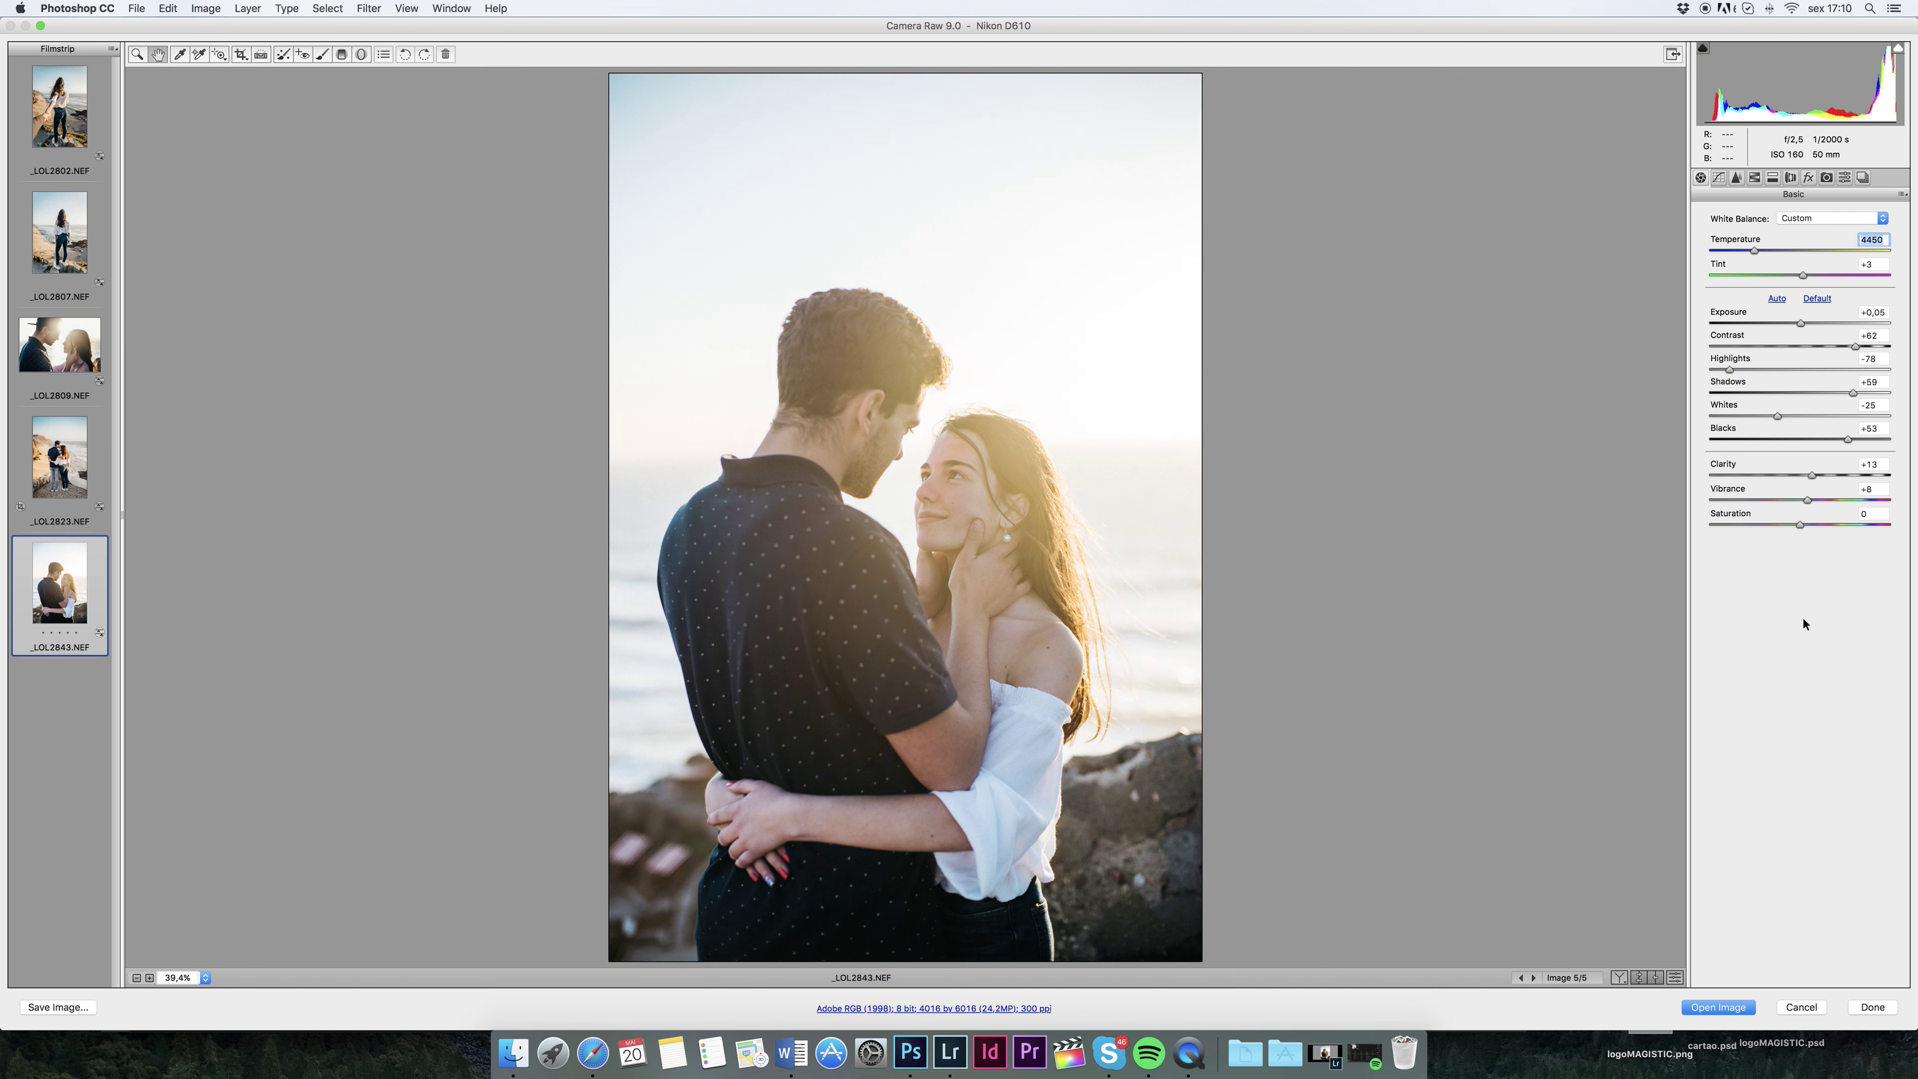
Reduce split-toning highlight saturation to 4 and review the remaining adjustment panels
key("super+alt+5")
left_click(1721, 264)
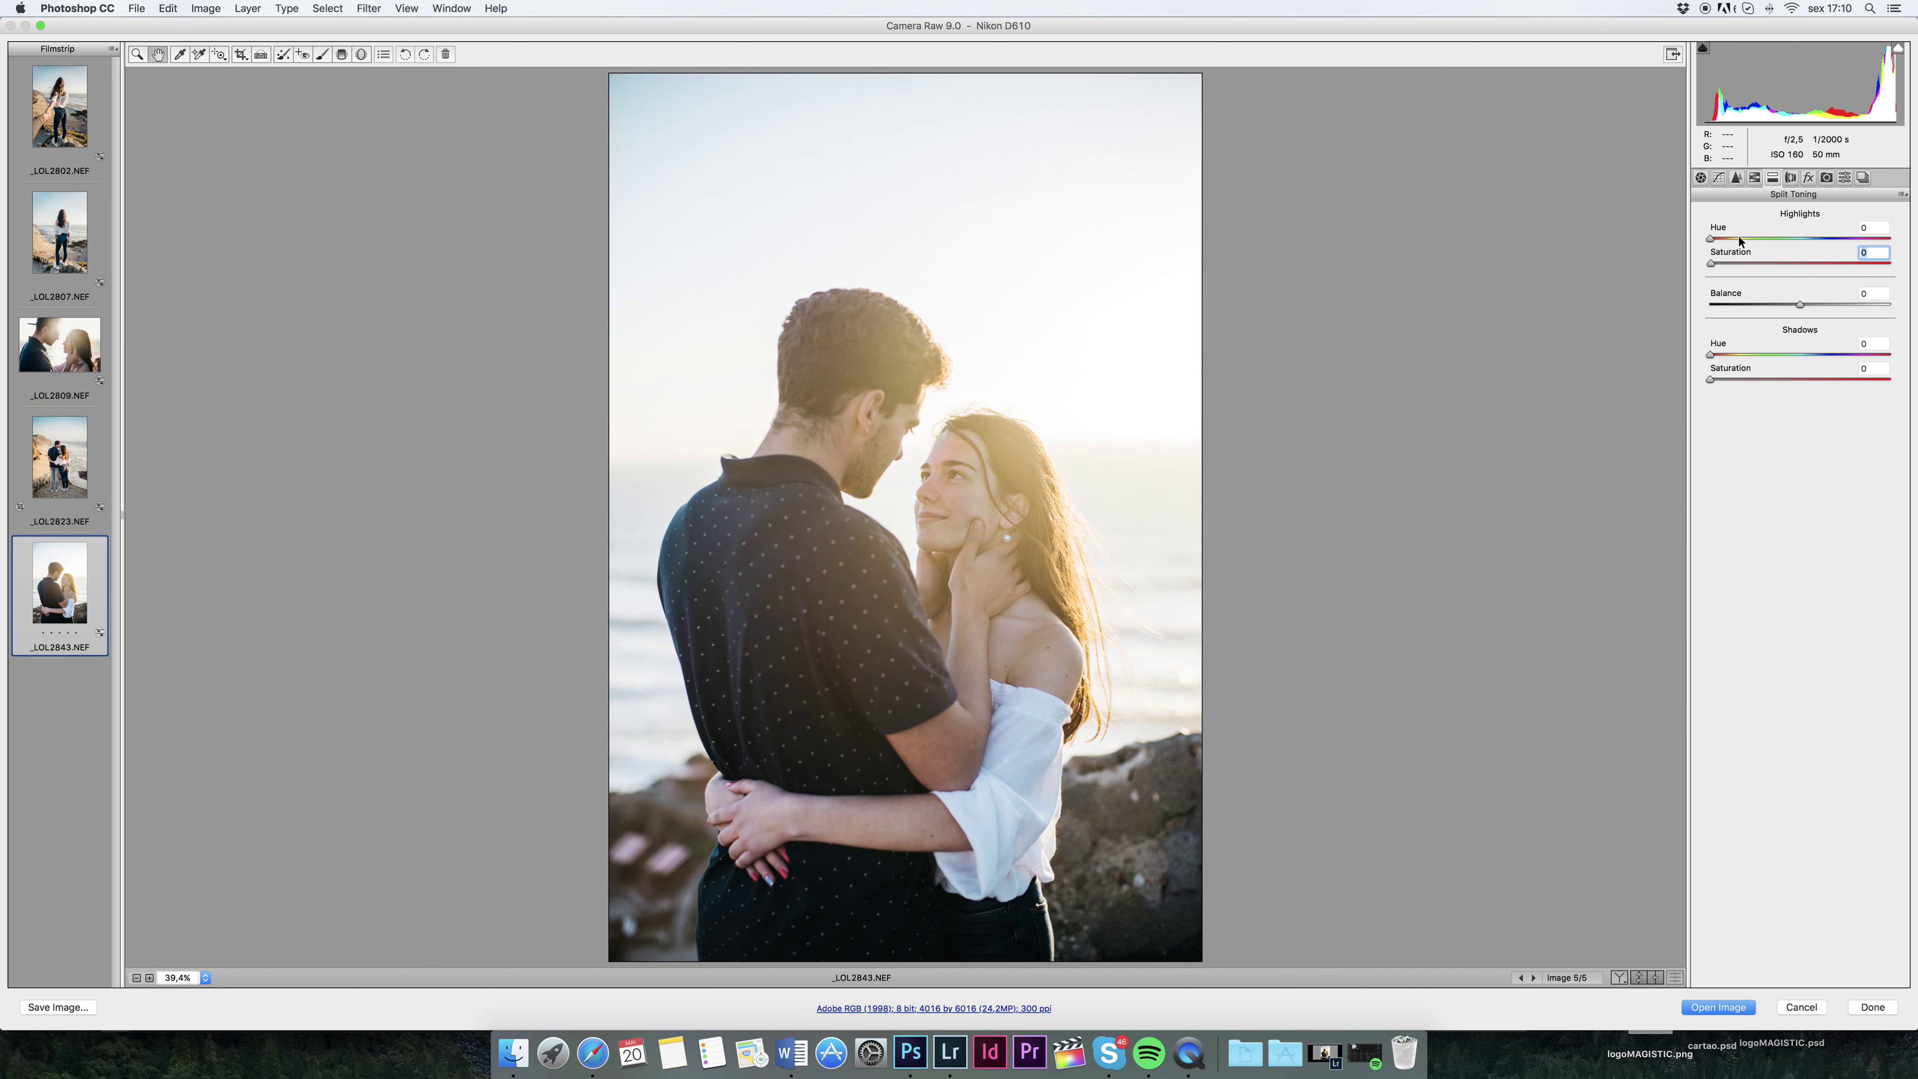
left_click_drag(1724, 265, 1716, 264)
left_click(1792, 178)
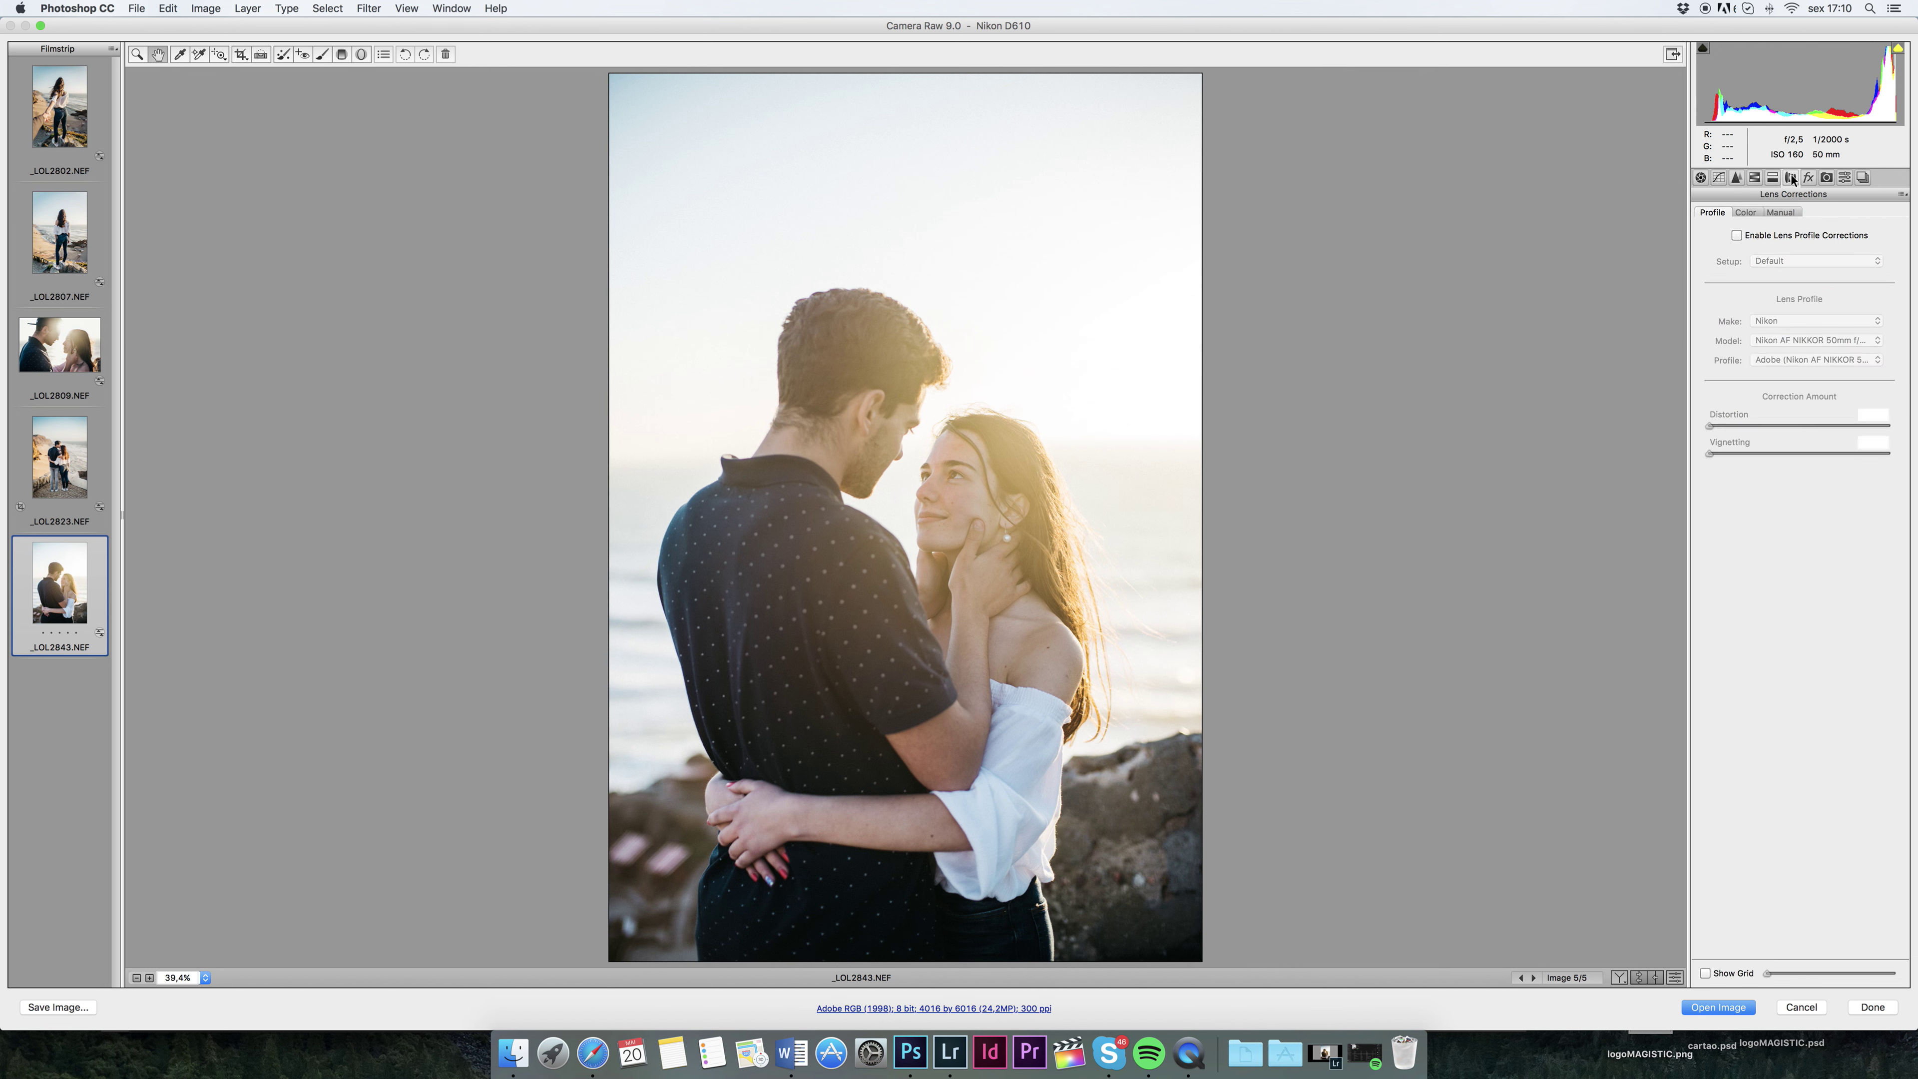
key("super+alt+2")
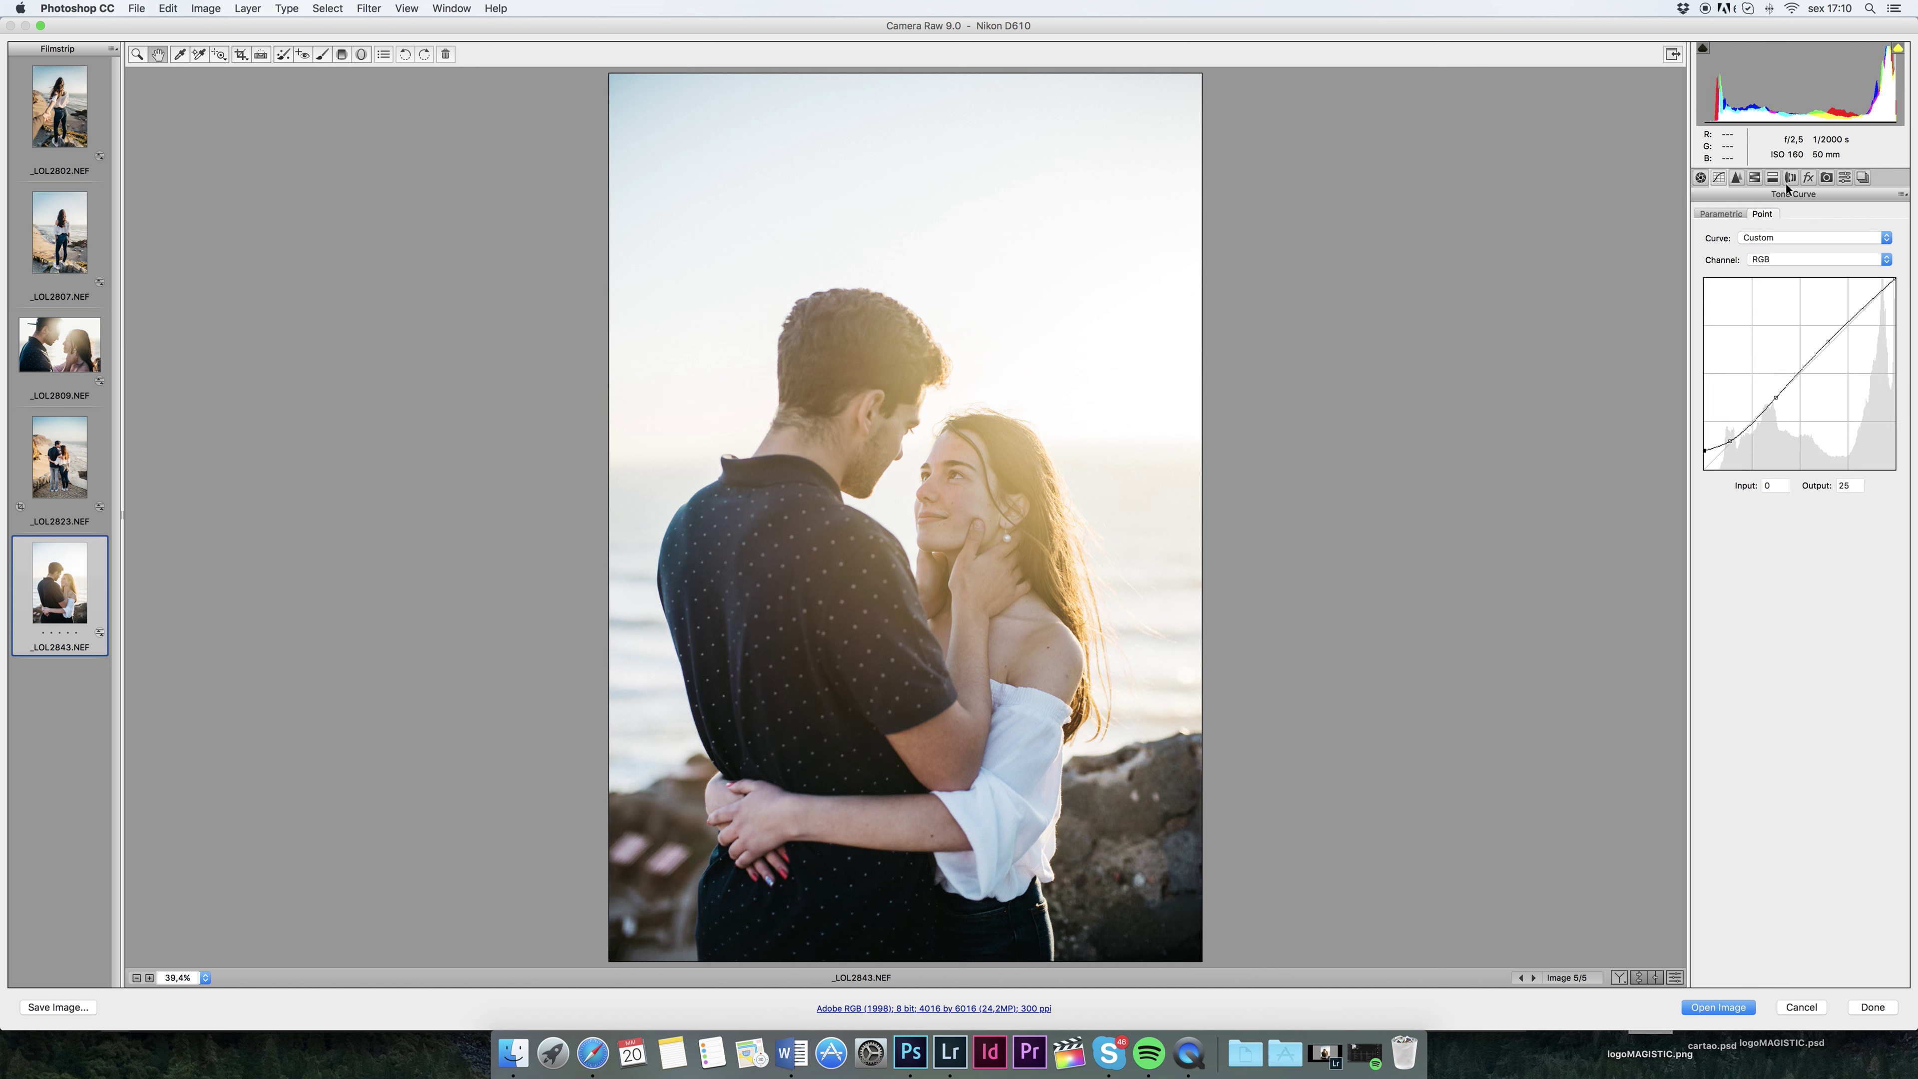
key("super+alt+7")
key("super+alt+8")
left_click(1754, 179)
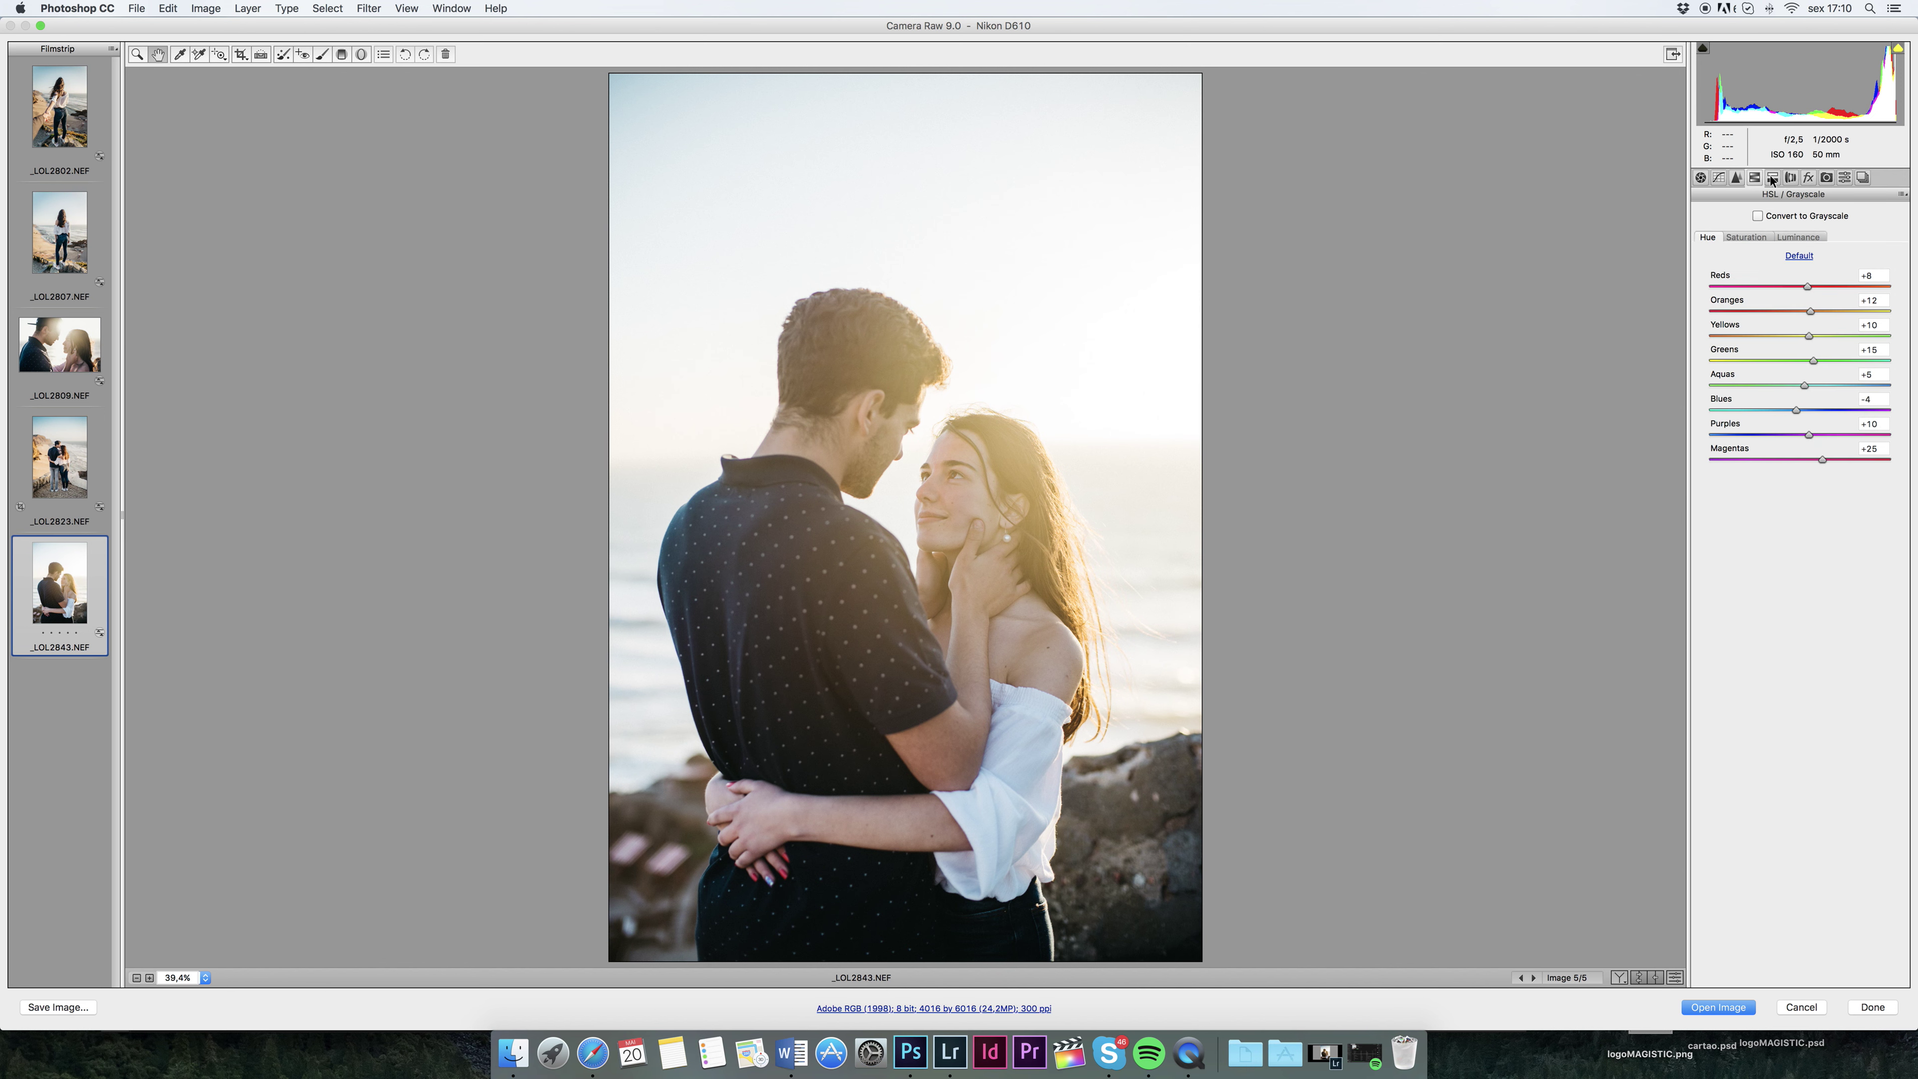
left_click(1702, 178)
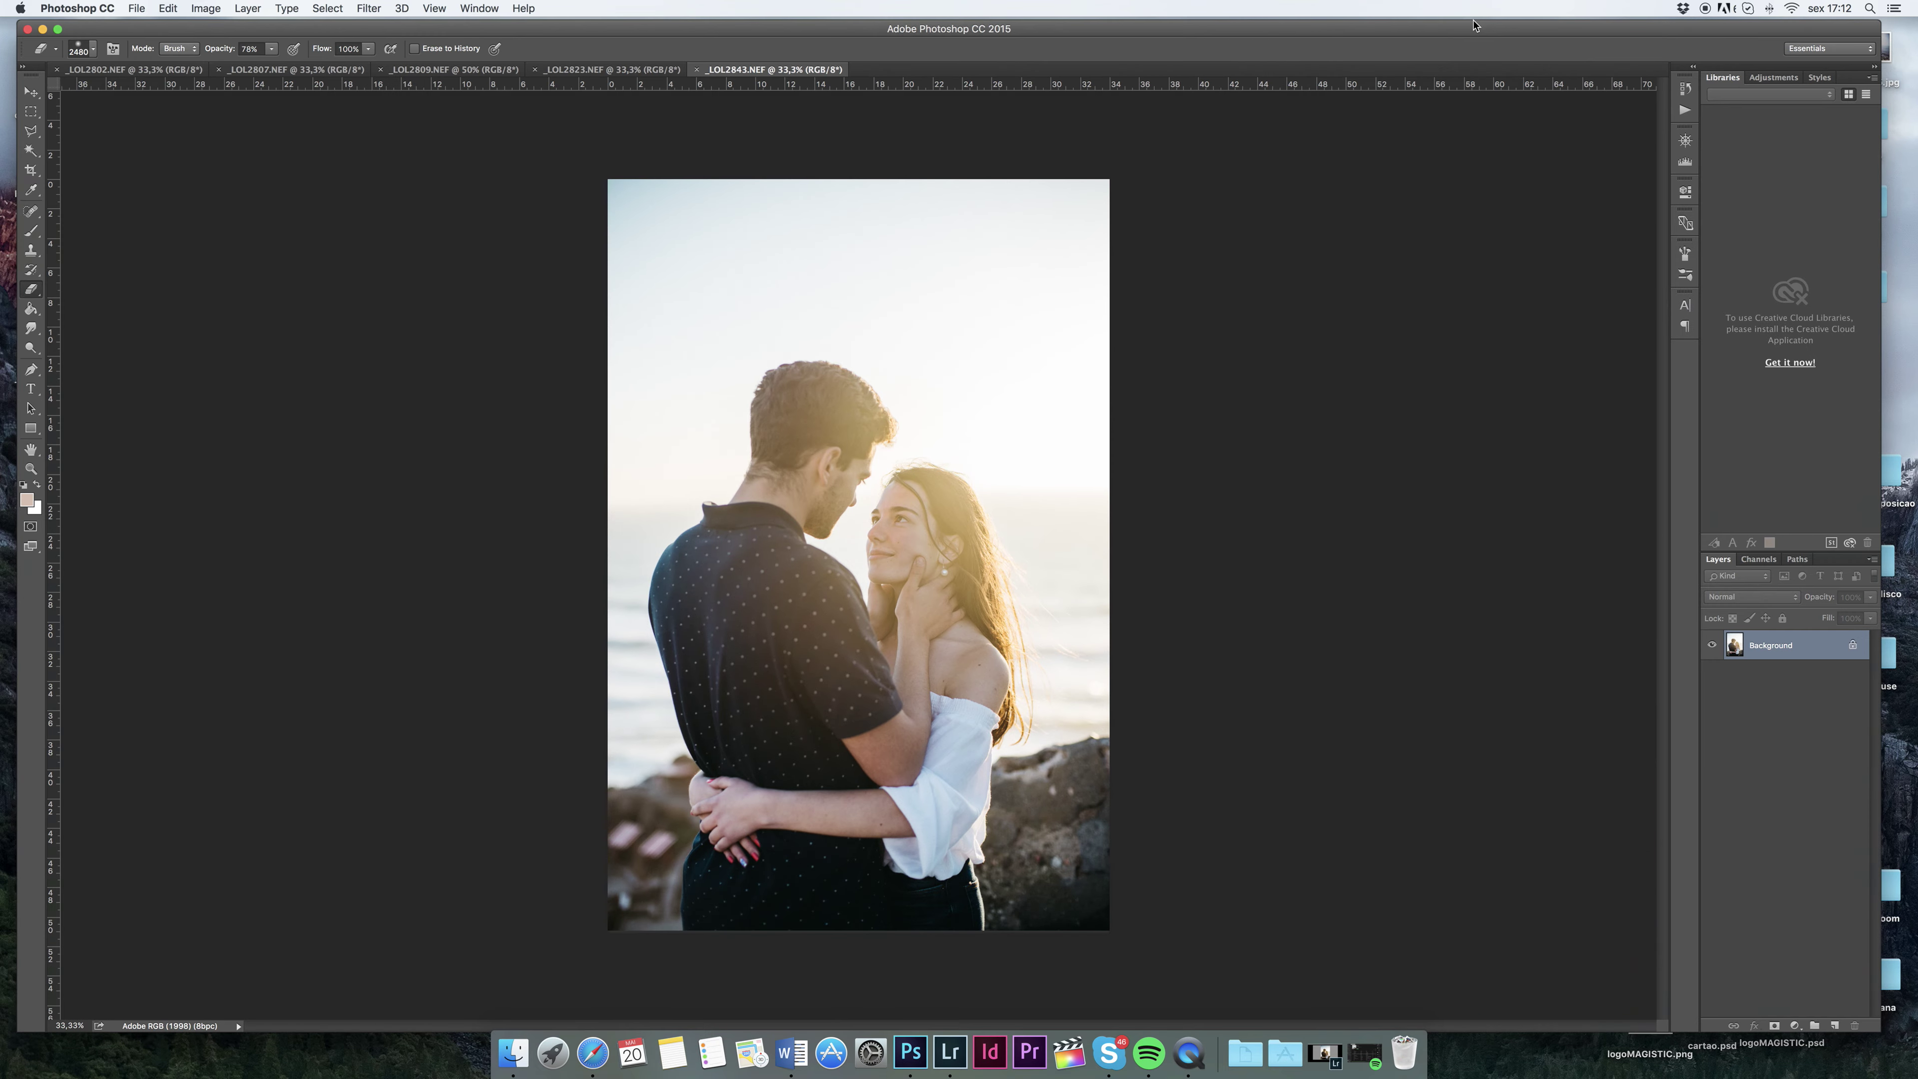
Place the sun-flare image into the couple photo and stretch it wider over the faces
mouse_move(977, 415)
left_mouse_down()
mouse_move(859, 571)
mouse_move(1072, 714)
left_mouse_up()
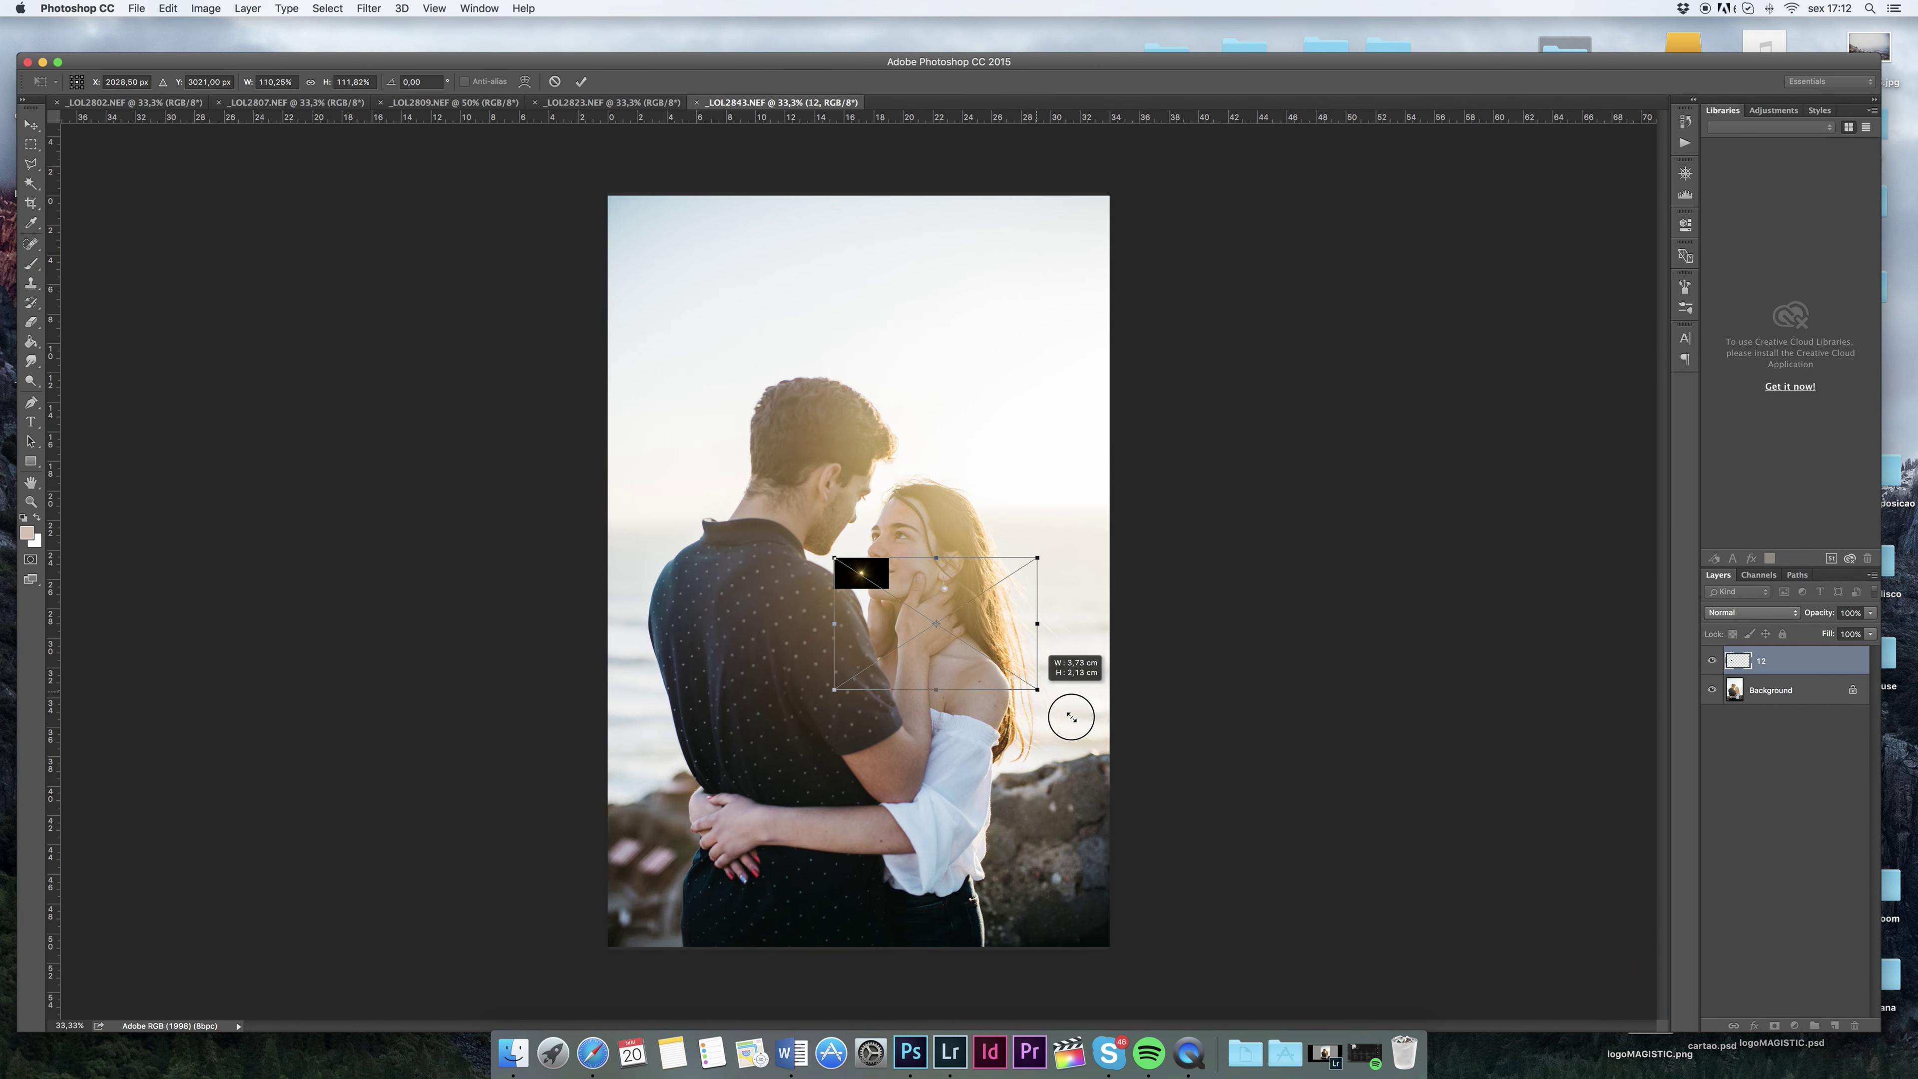
left_click_drag(828, 557, 648, 377)
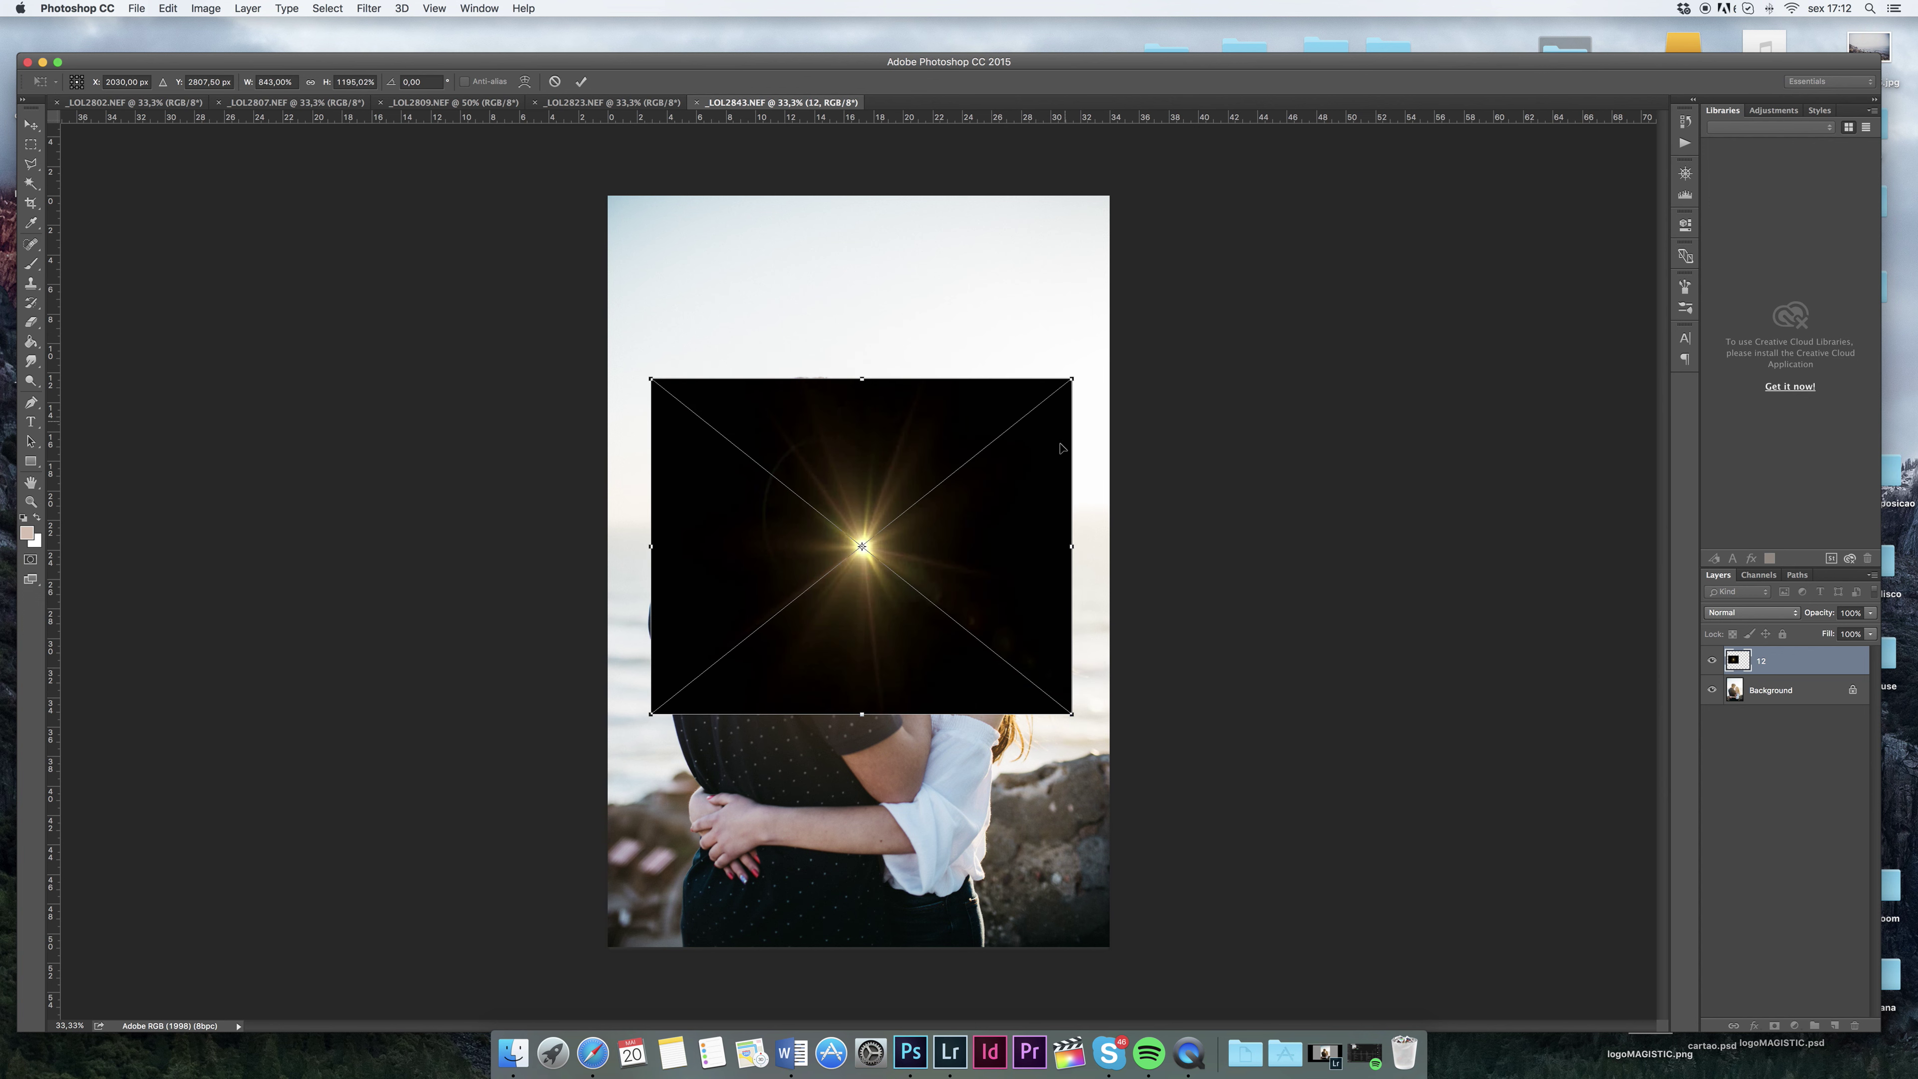
left_click_drag(1072, 546, 1108, 545)
left_click_drag(650, 545, 614, 546)
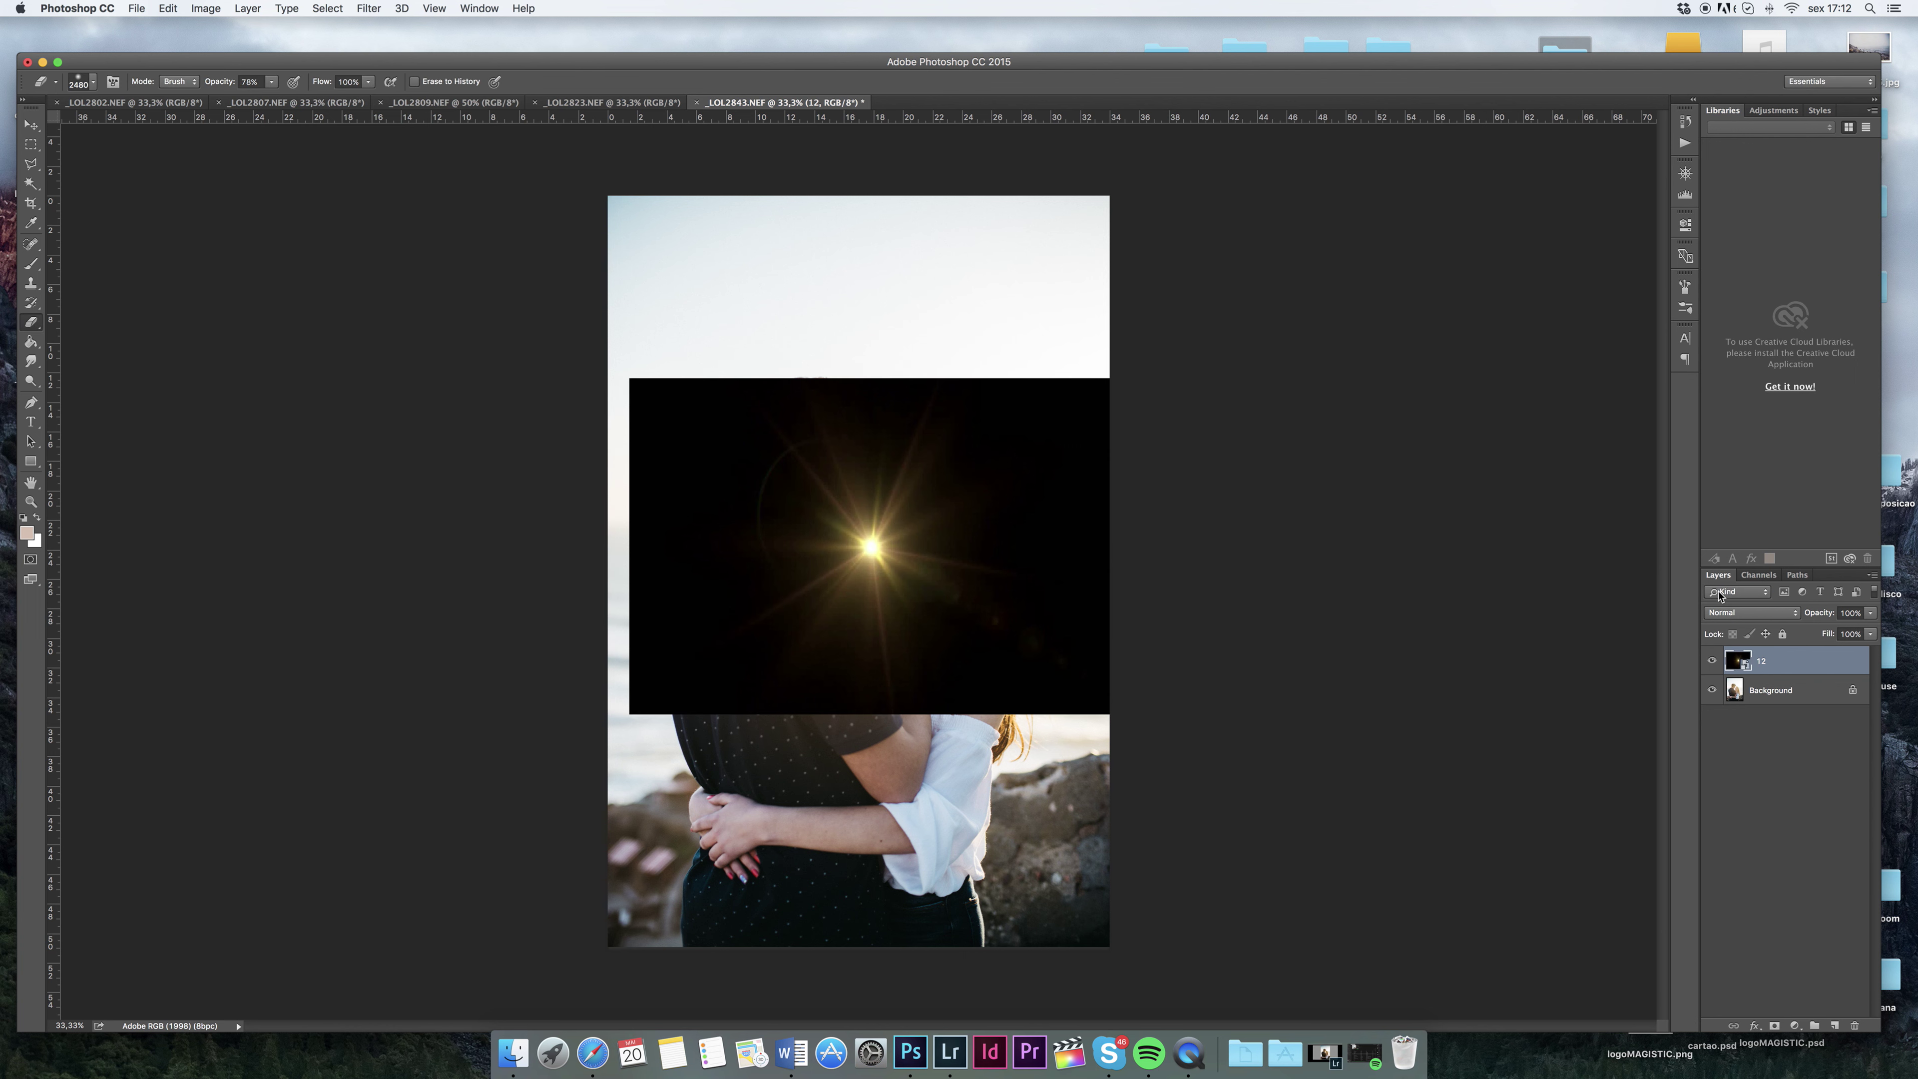
left_click(1752, 612)
Set the flare layer to Screen, rasterize it, and reposition it over the couple
left_click(1729, 722)
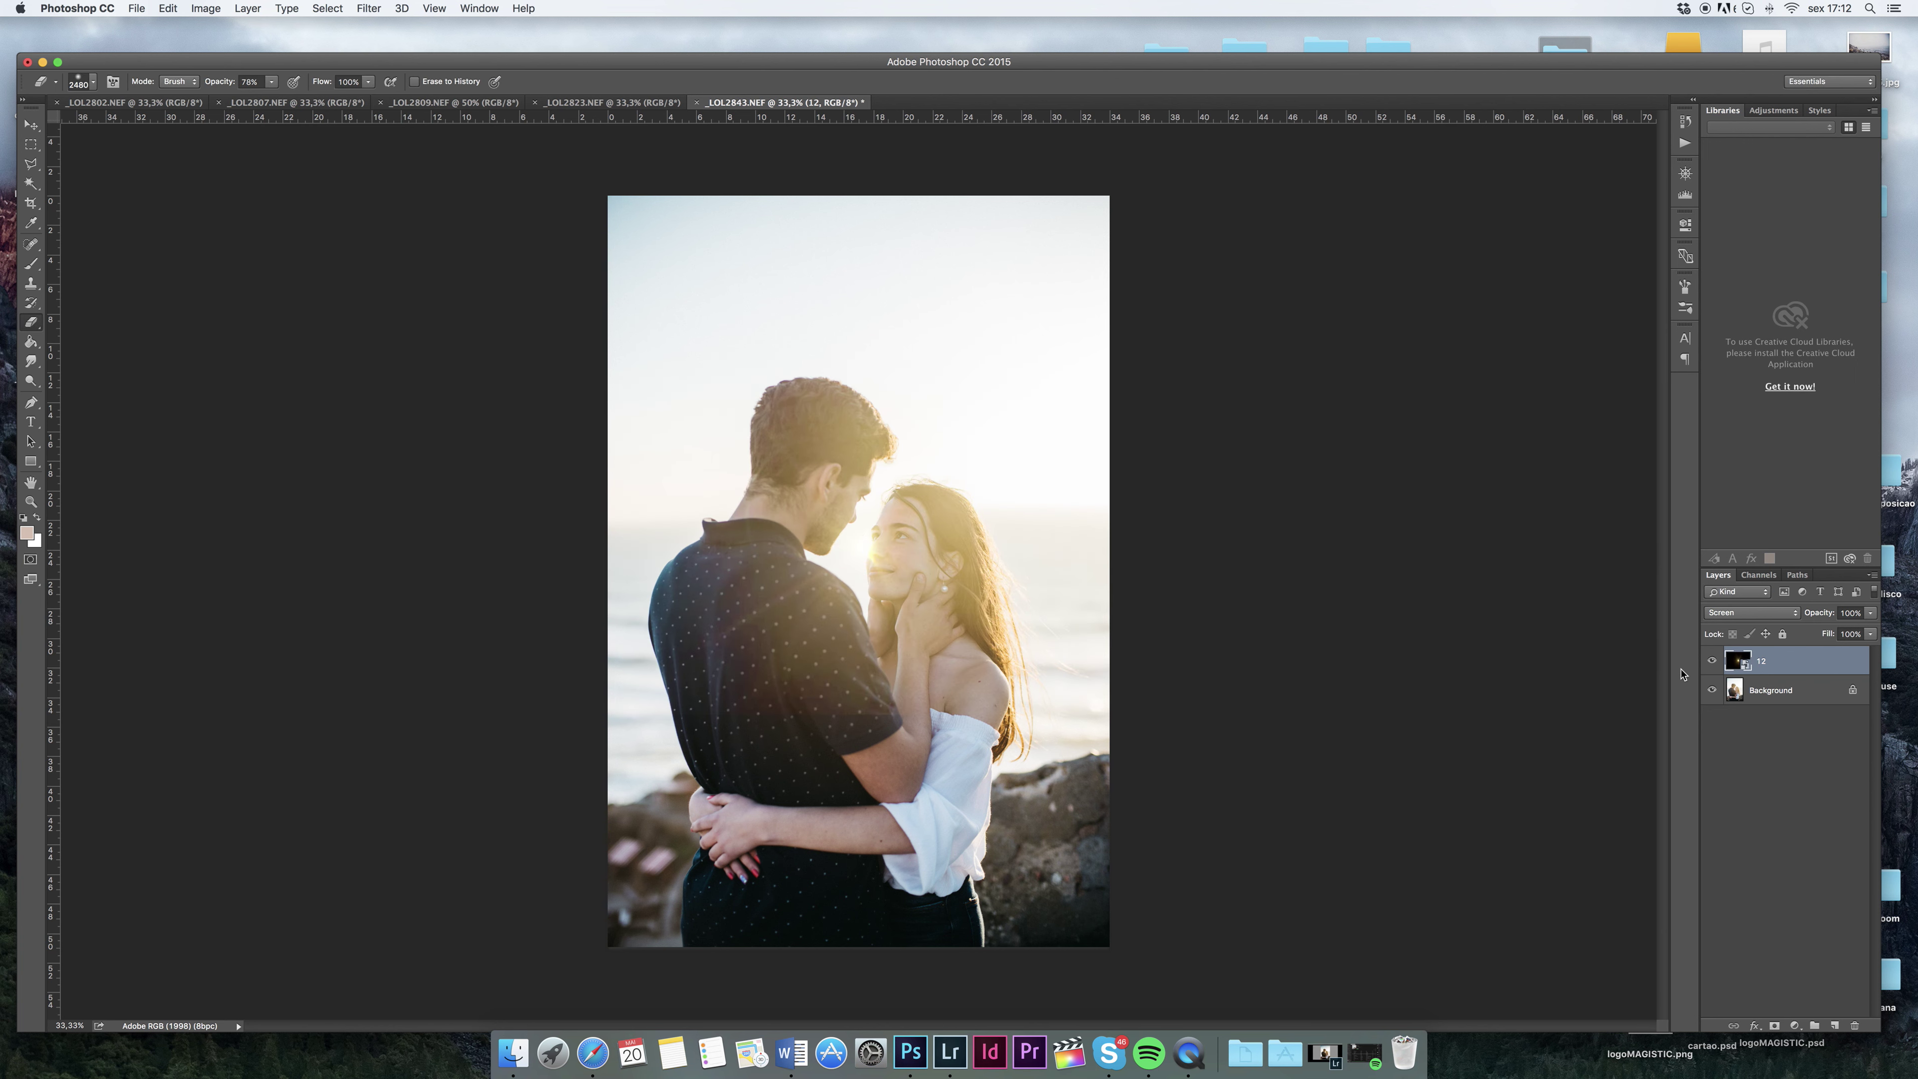
right_click(1772, 661)
left_click(1654, 630)
key("super+t")
left_click_drag(870, 507, 855, 534)
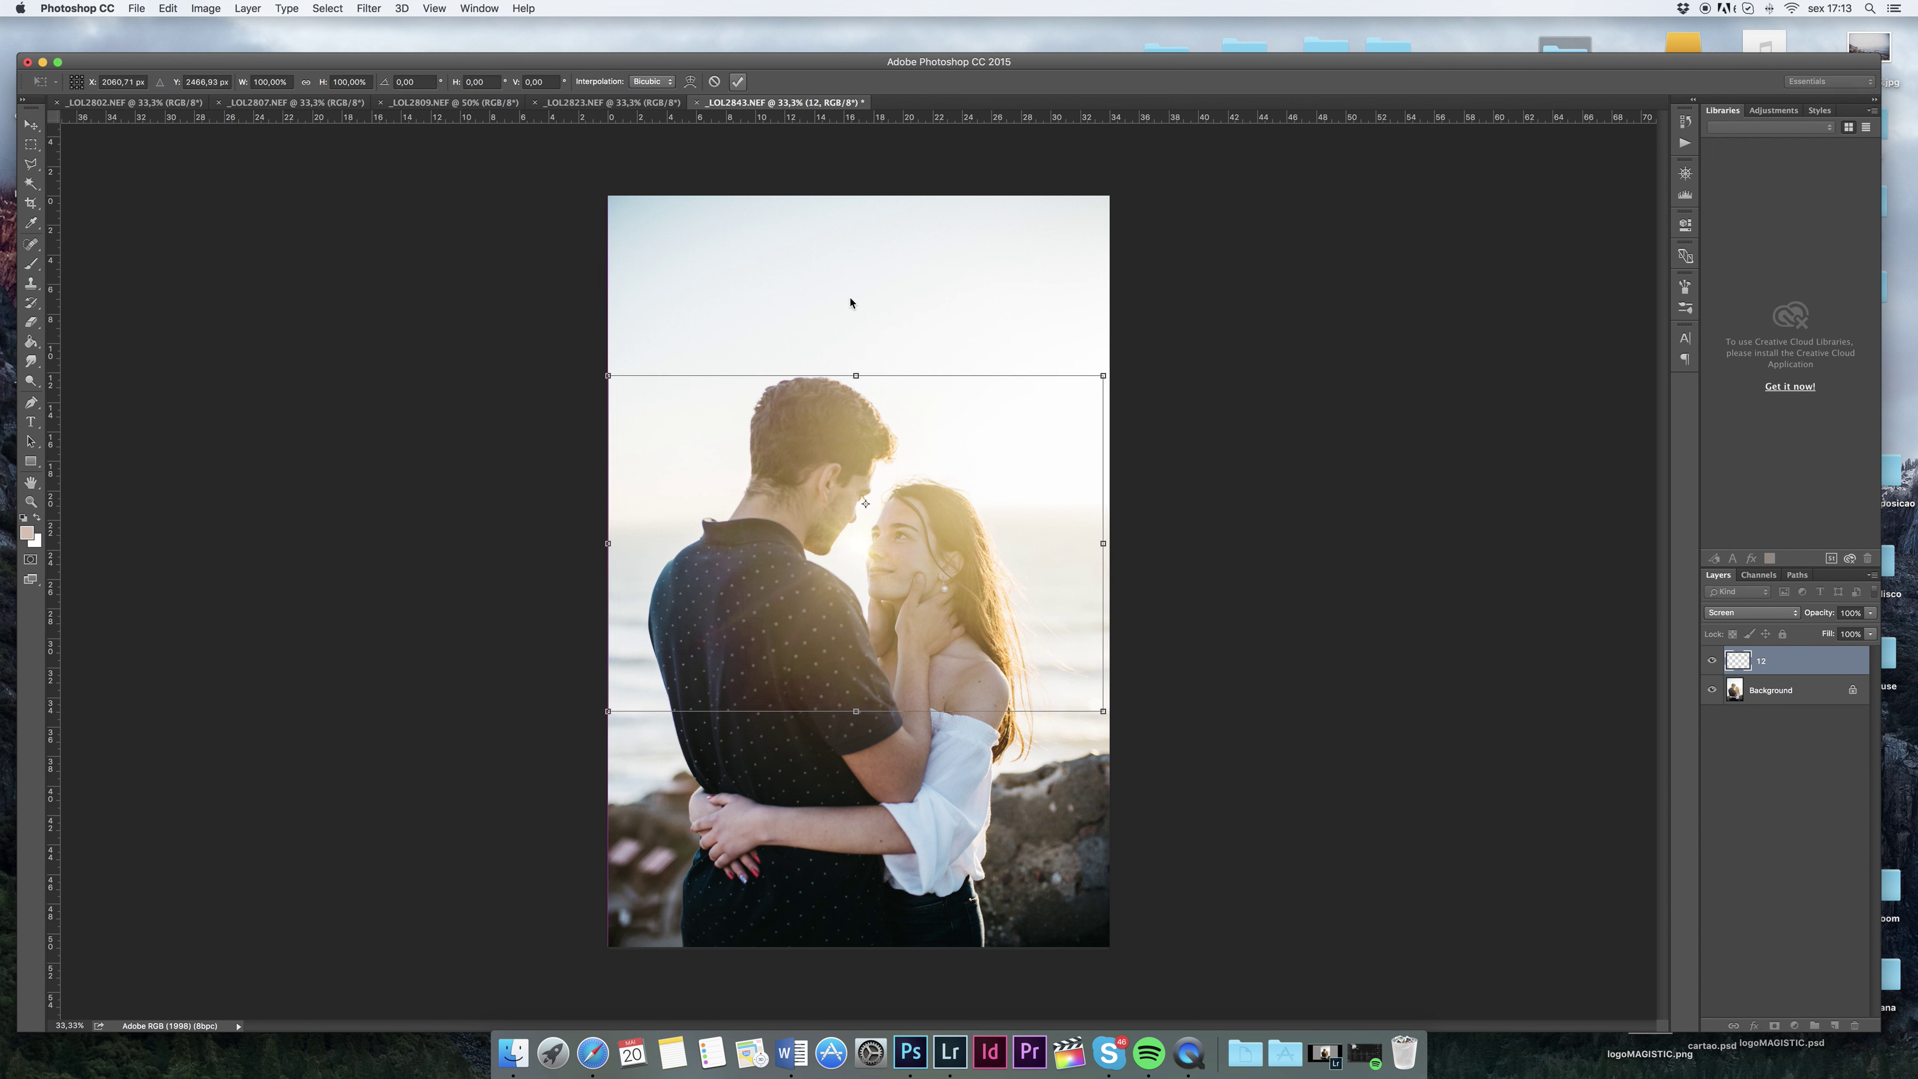
key("Return")
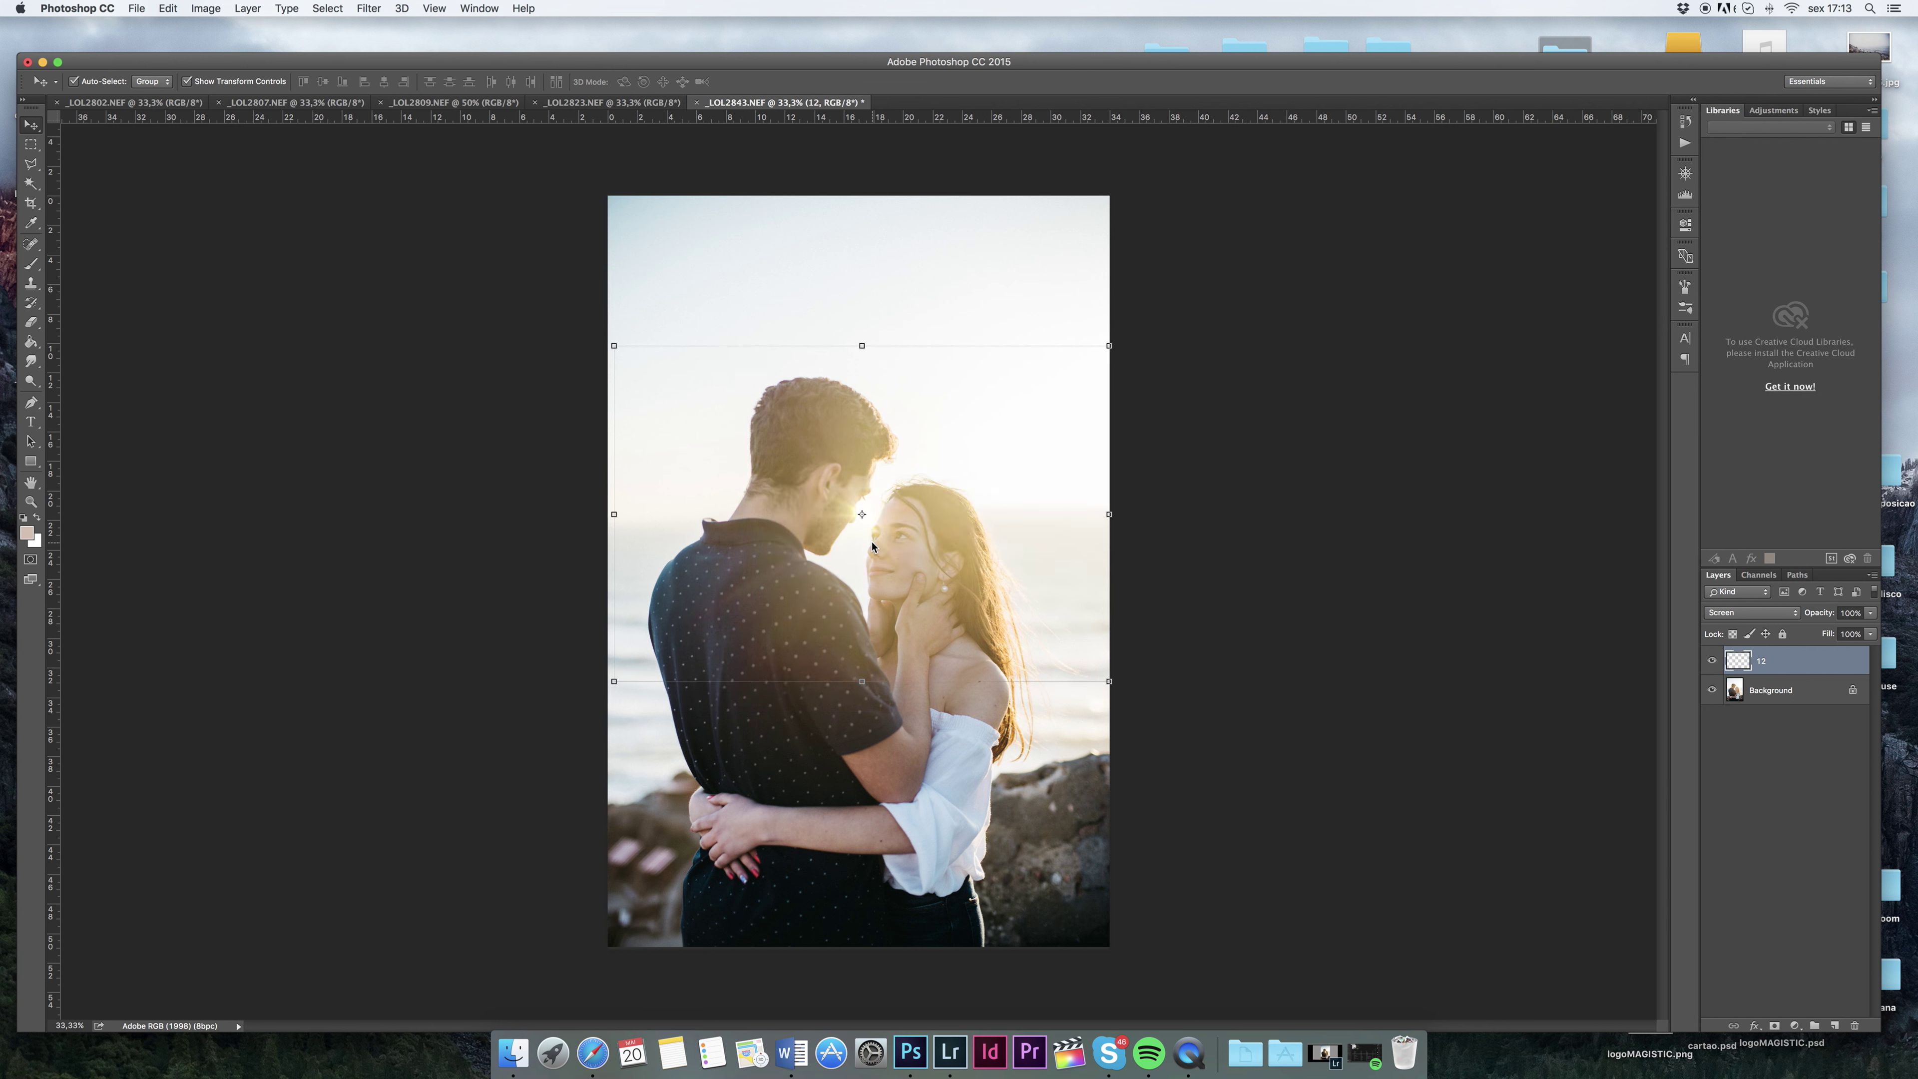
Set a 460 eraser to trim the flare and lower its opacity to 74%
key("e")
right_click(899, 351)
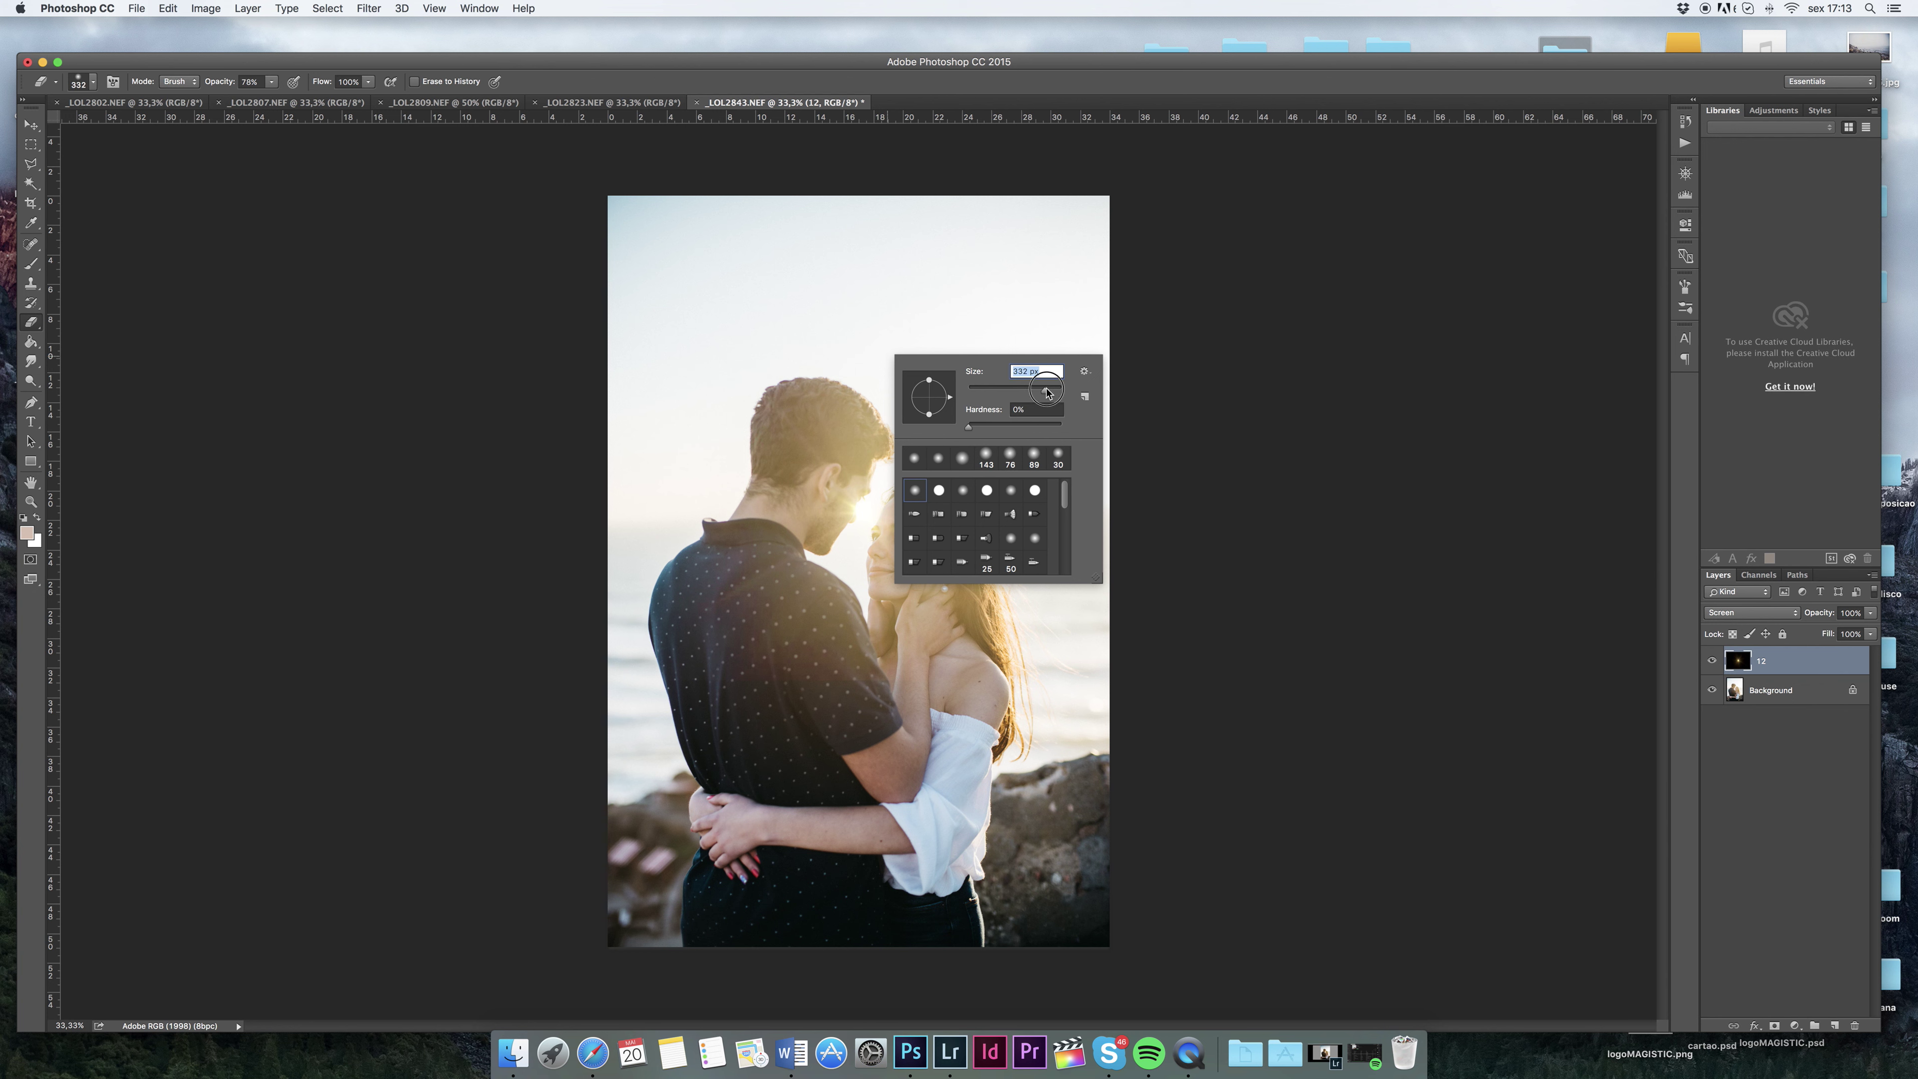
left_click_drag(1047, 393, 1054, 391)
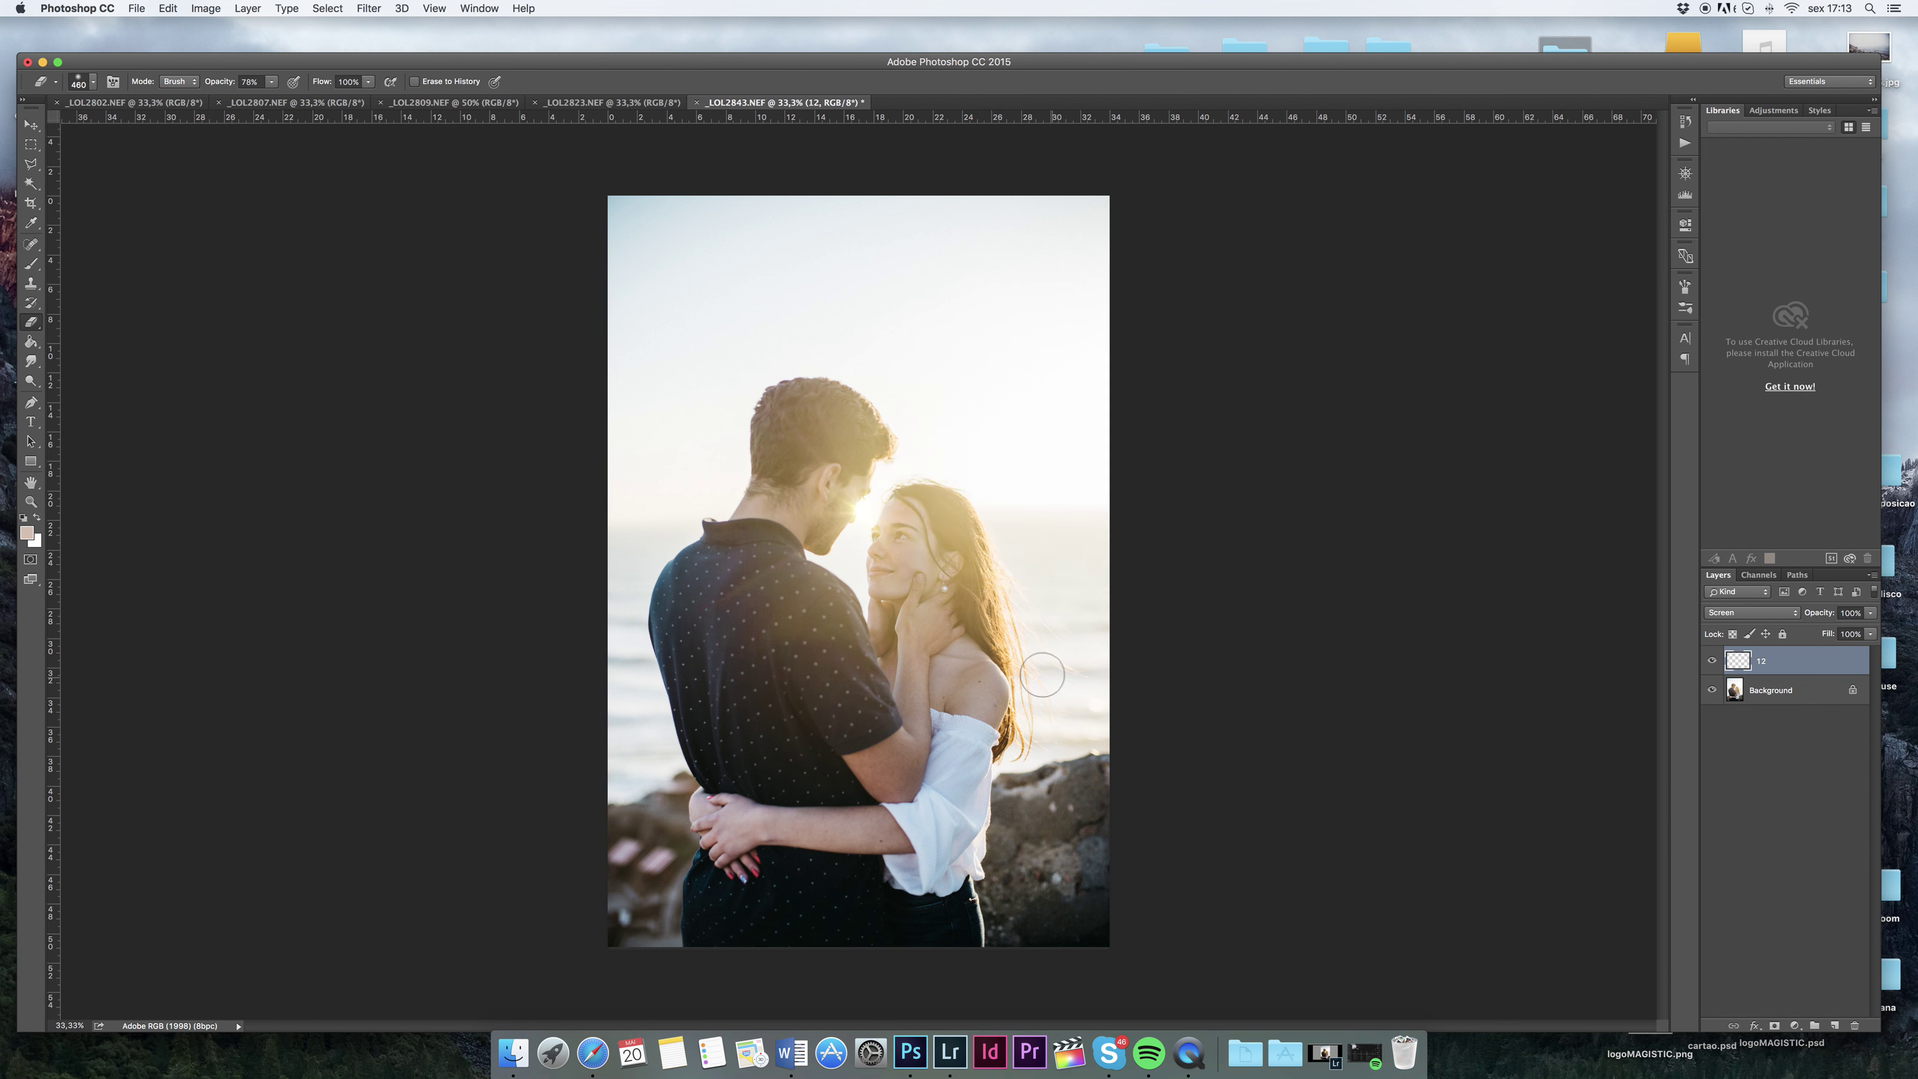
left_click_drag(1871, 613, 1856, 633)
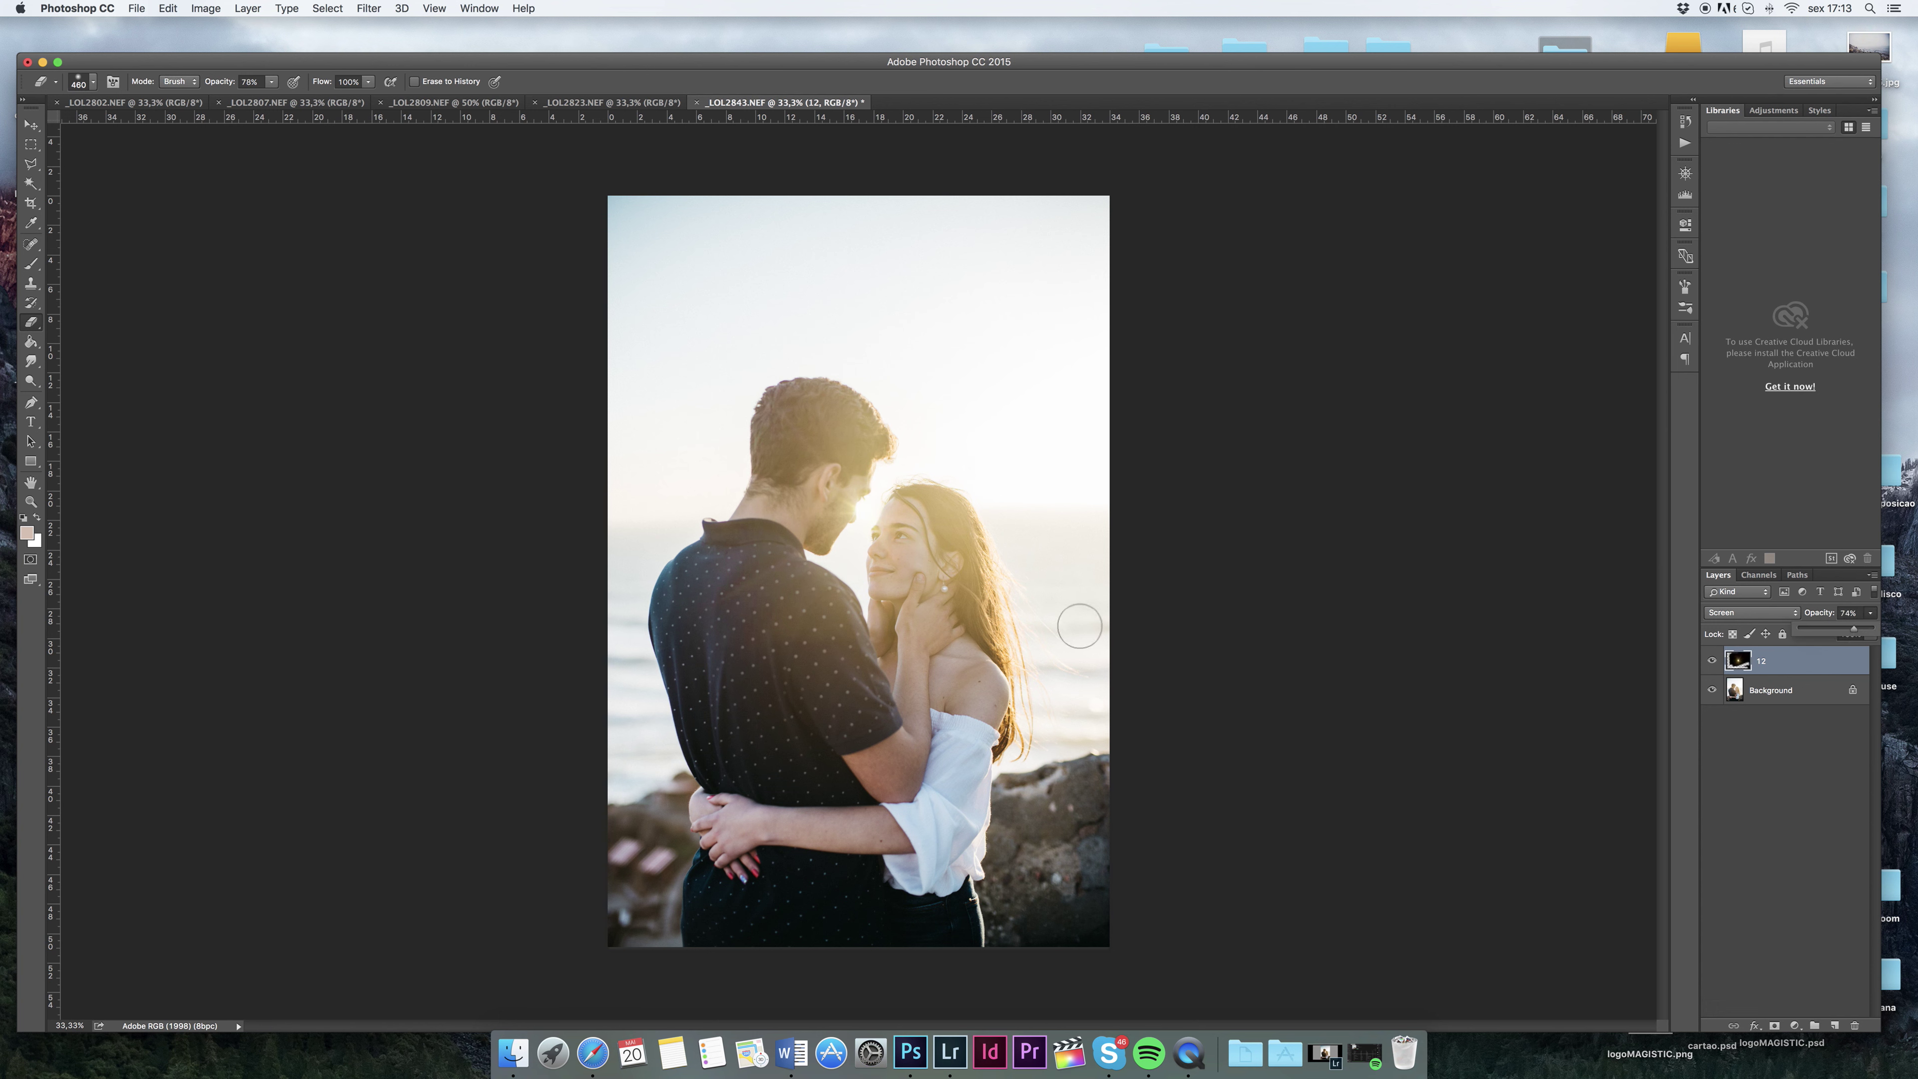
left_click(1083, 519)
Merge the flare into the background, then apply Selective Color: whites cyan +6, yellow +4, blacks cyan +3
left_click(1737, 690, "shift")
key("super+e")
left_click(205, 9)
left_click(394, 280)
left_click(1485, 326)
left_click(1465, 411)
left_click_drag(1463, 368, 1468, 370)
left_click_drag(1464, 451, 1467, 452)
left_click(1485, 326)
left_click(1480, 373)
left_click_drag(1464, 371, 1466, 372)
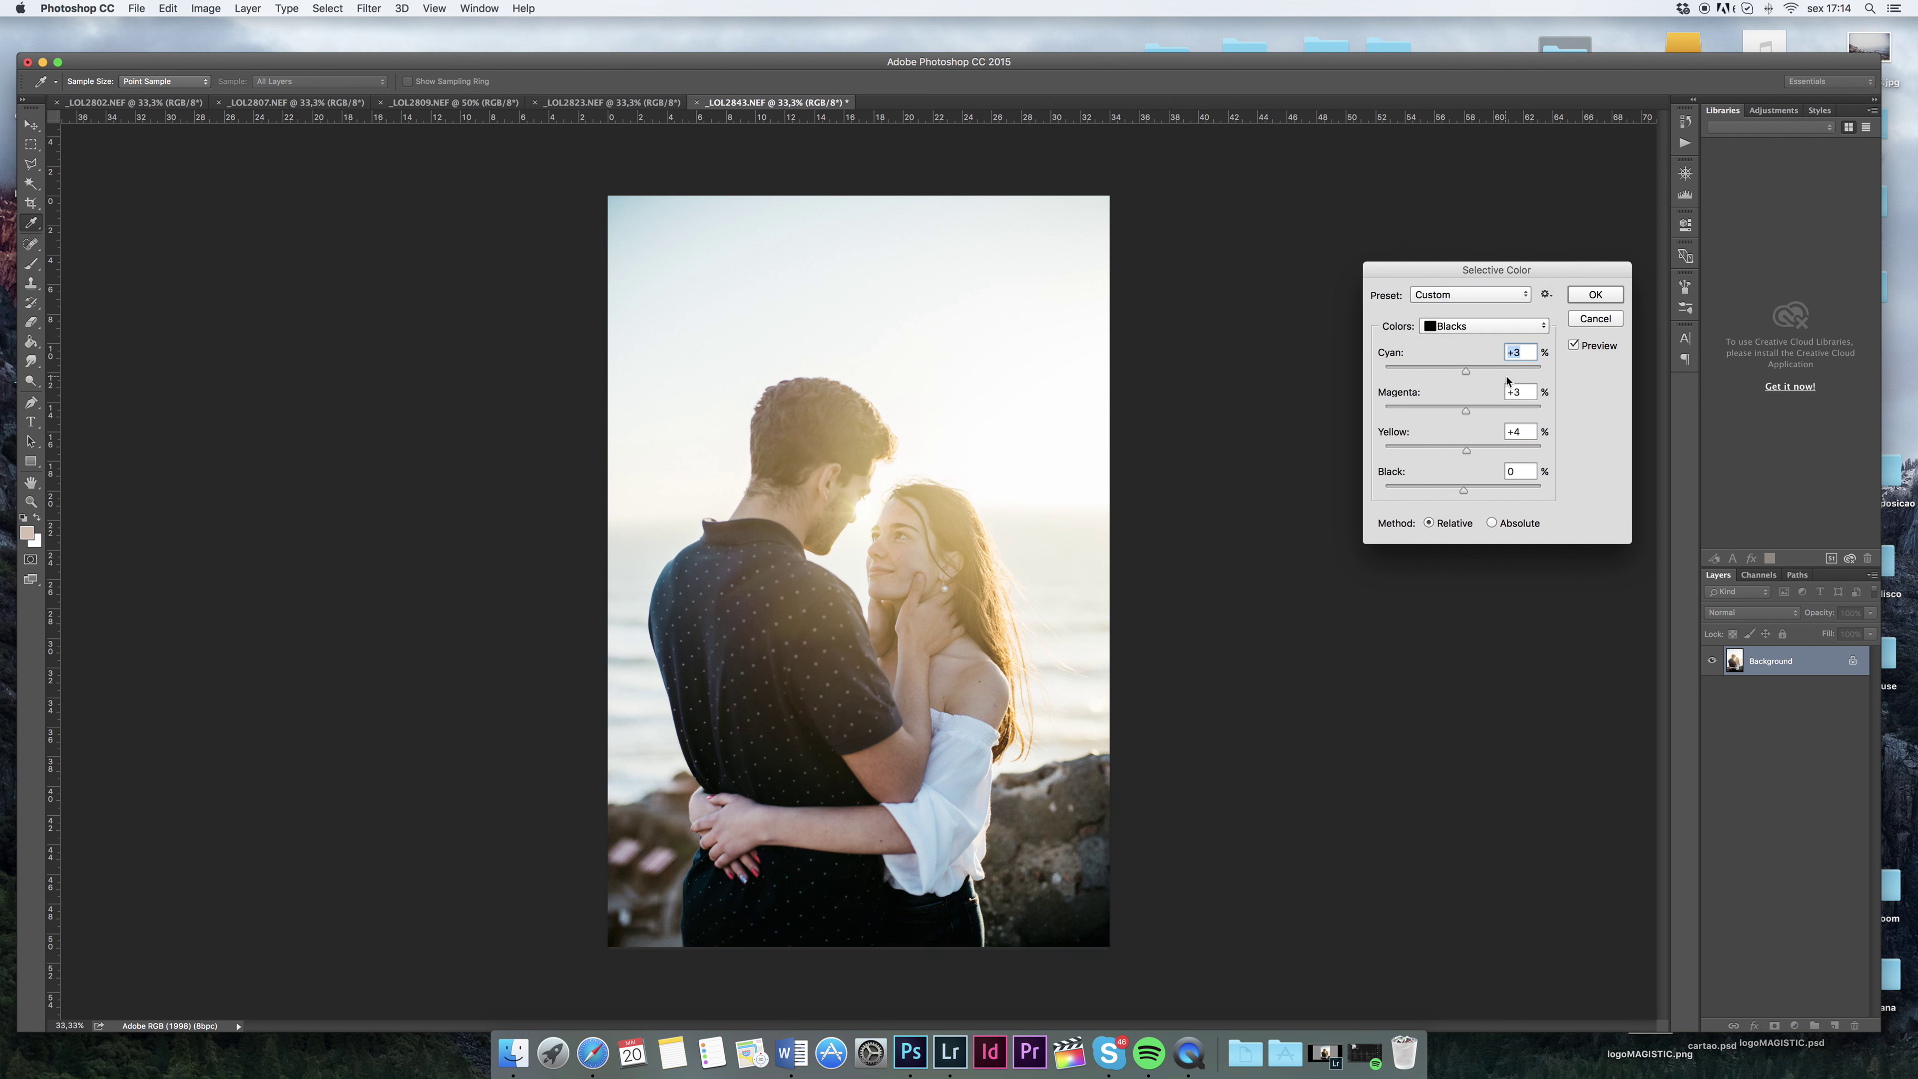
left_click(1595, 294)
Apply a fading Curves with black output raised to 21 and white output lowered to 247
key("super+m")
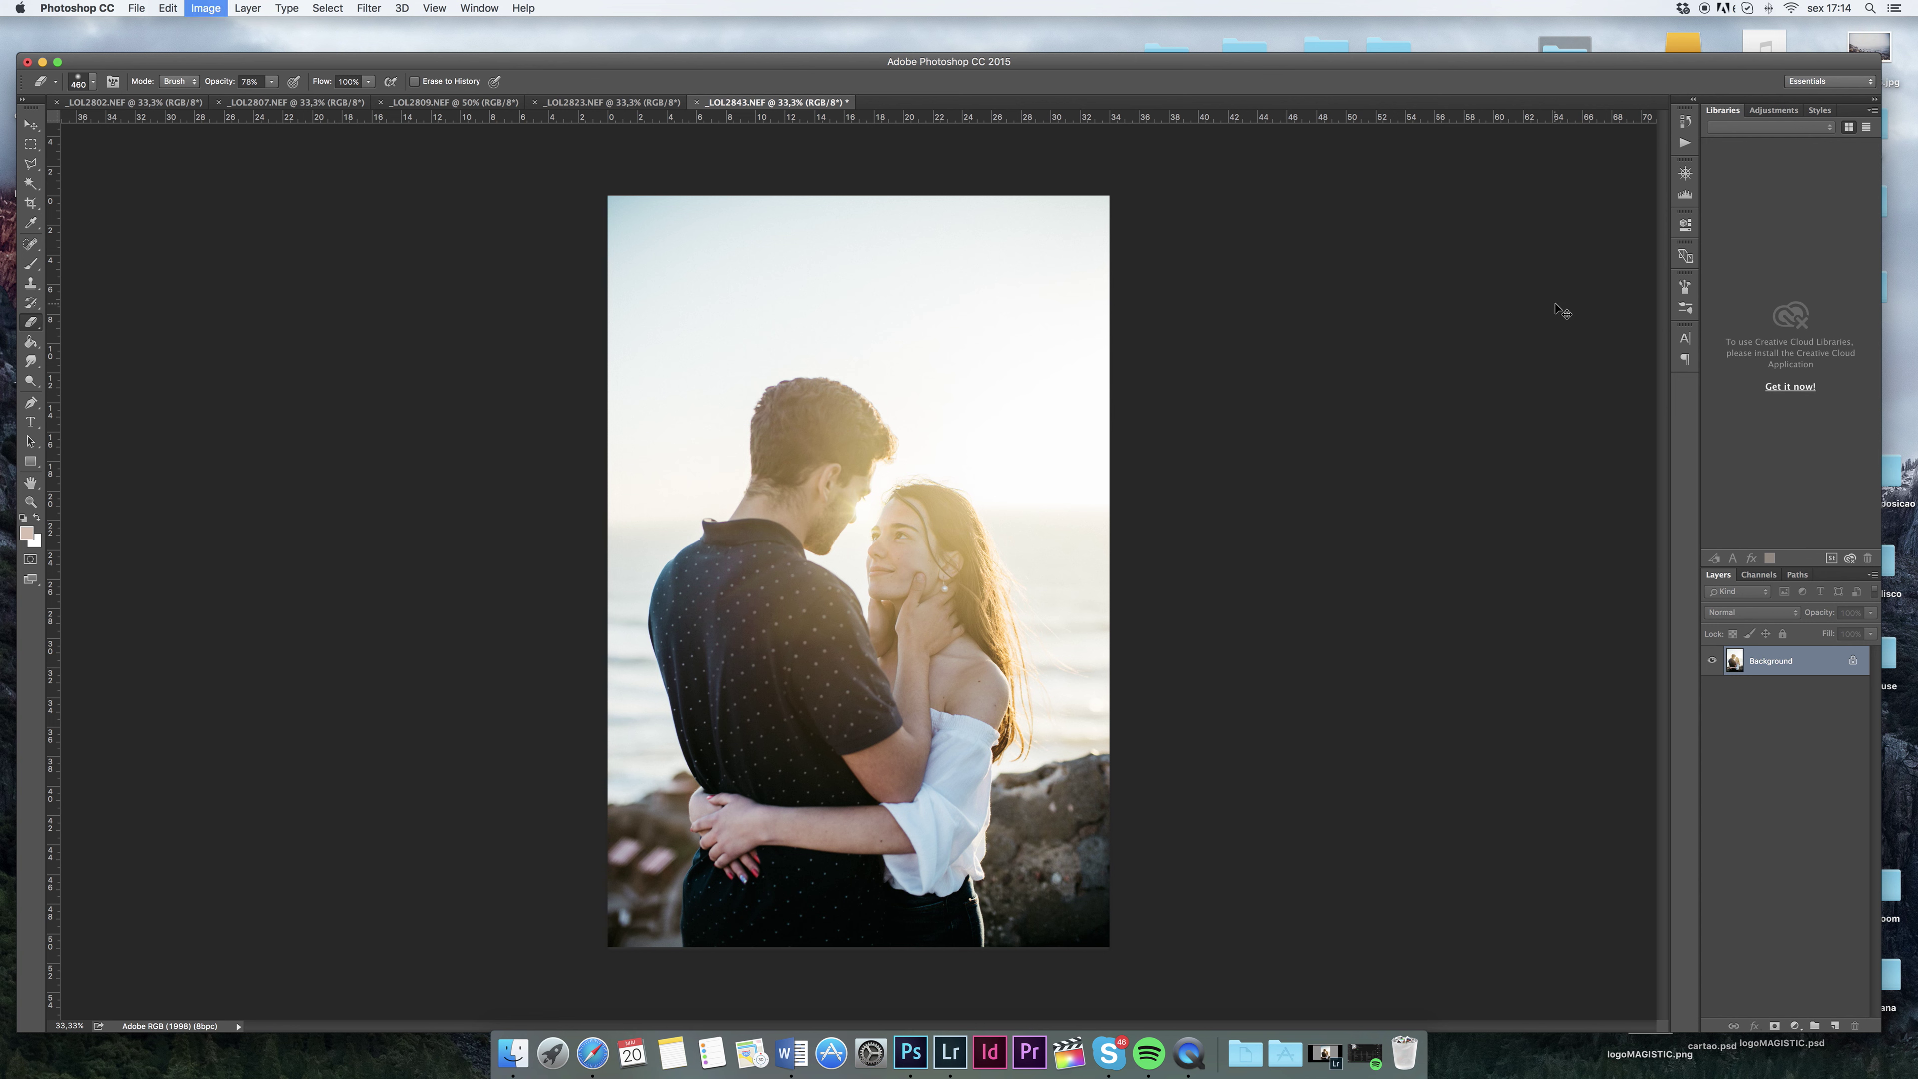
left_click(1398, 502)
left_click(1447, 454)
left_click_drag(1362, 539, 1362, 528)
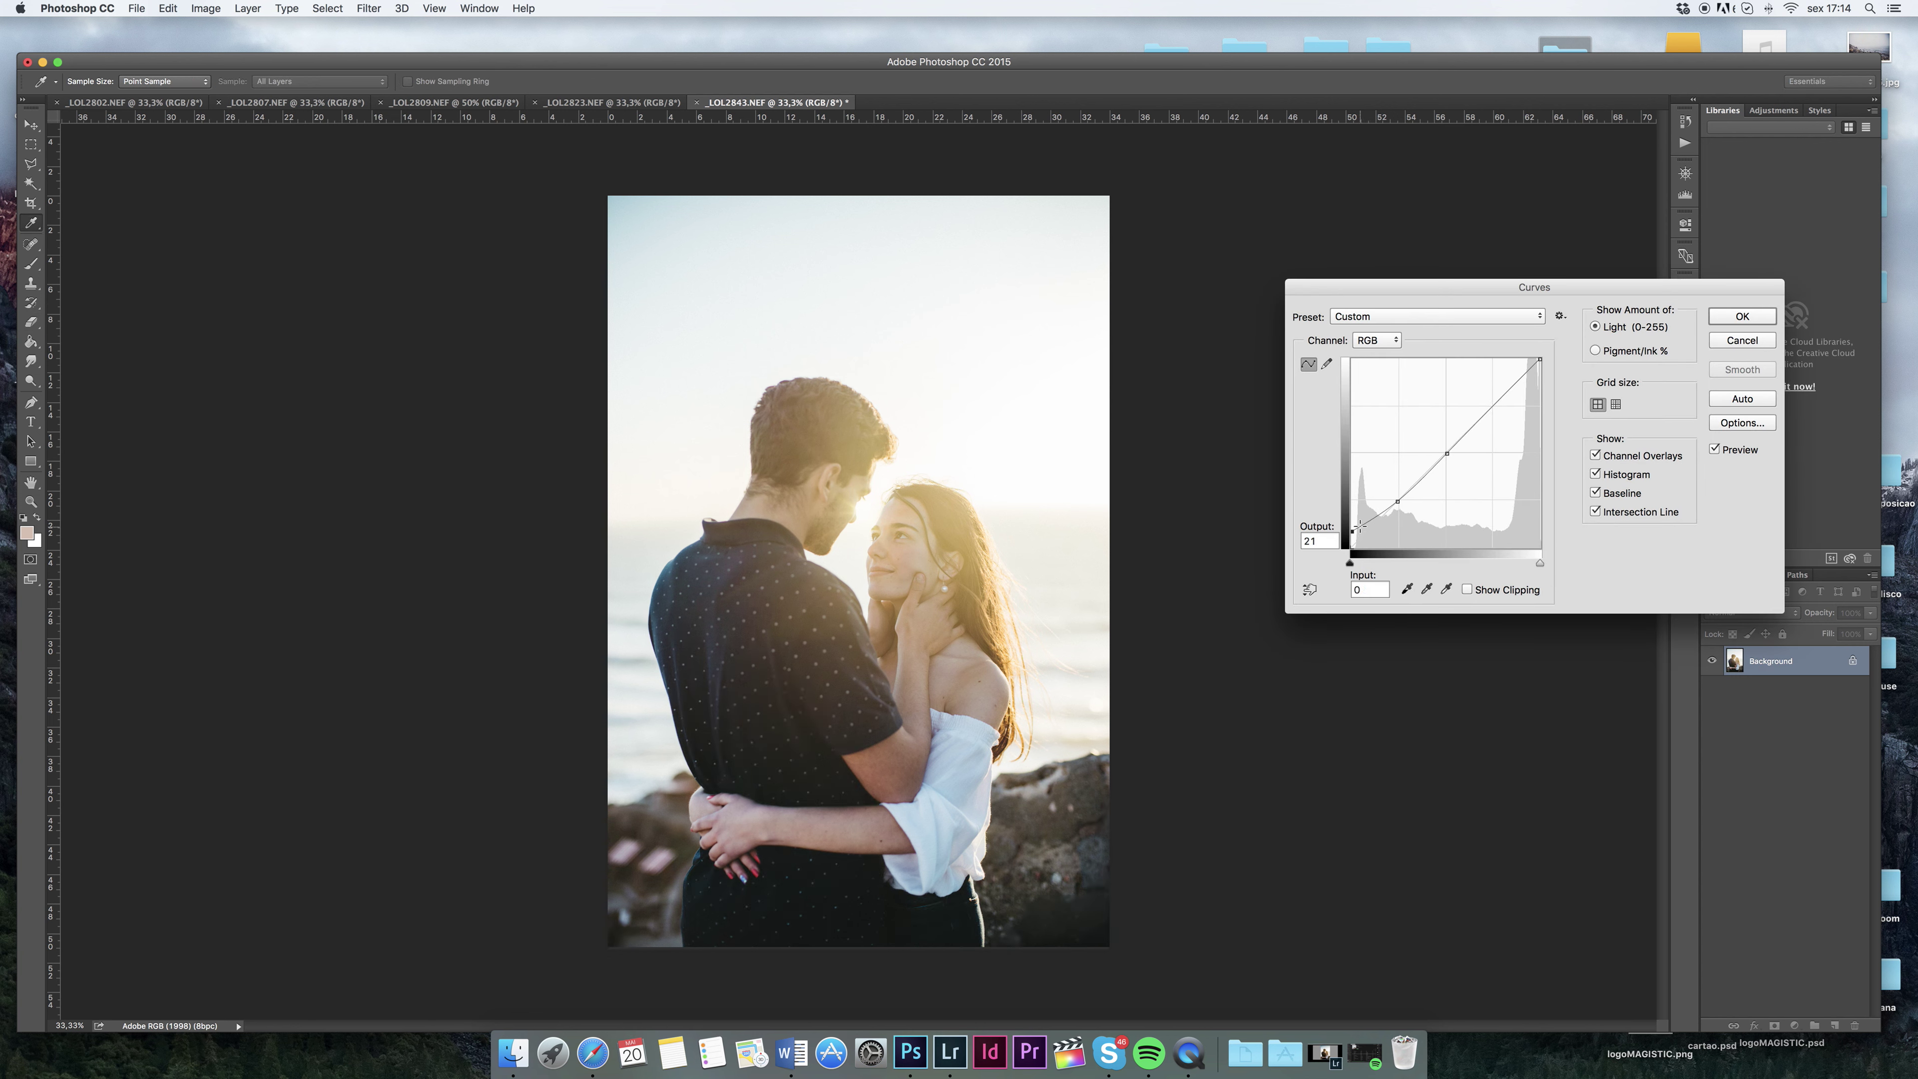
left_click(1512, 388)
left_click_drag(1541, 360, 1542, 367)
key("Return")
On _LOL2823, apply Selective Color with reds cyan -47 and whites cyan +45, yellow +32
key("e")
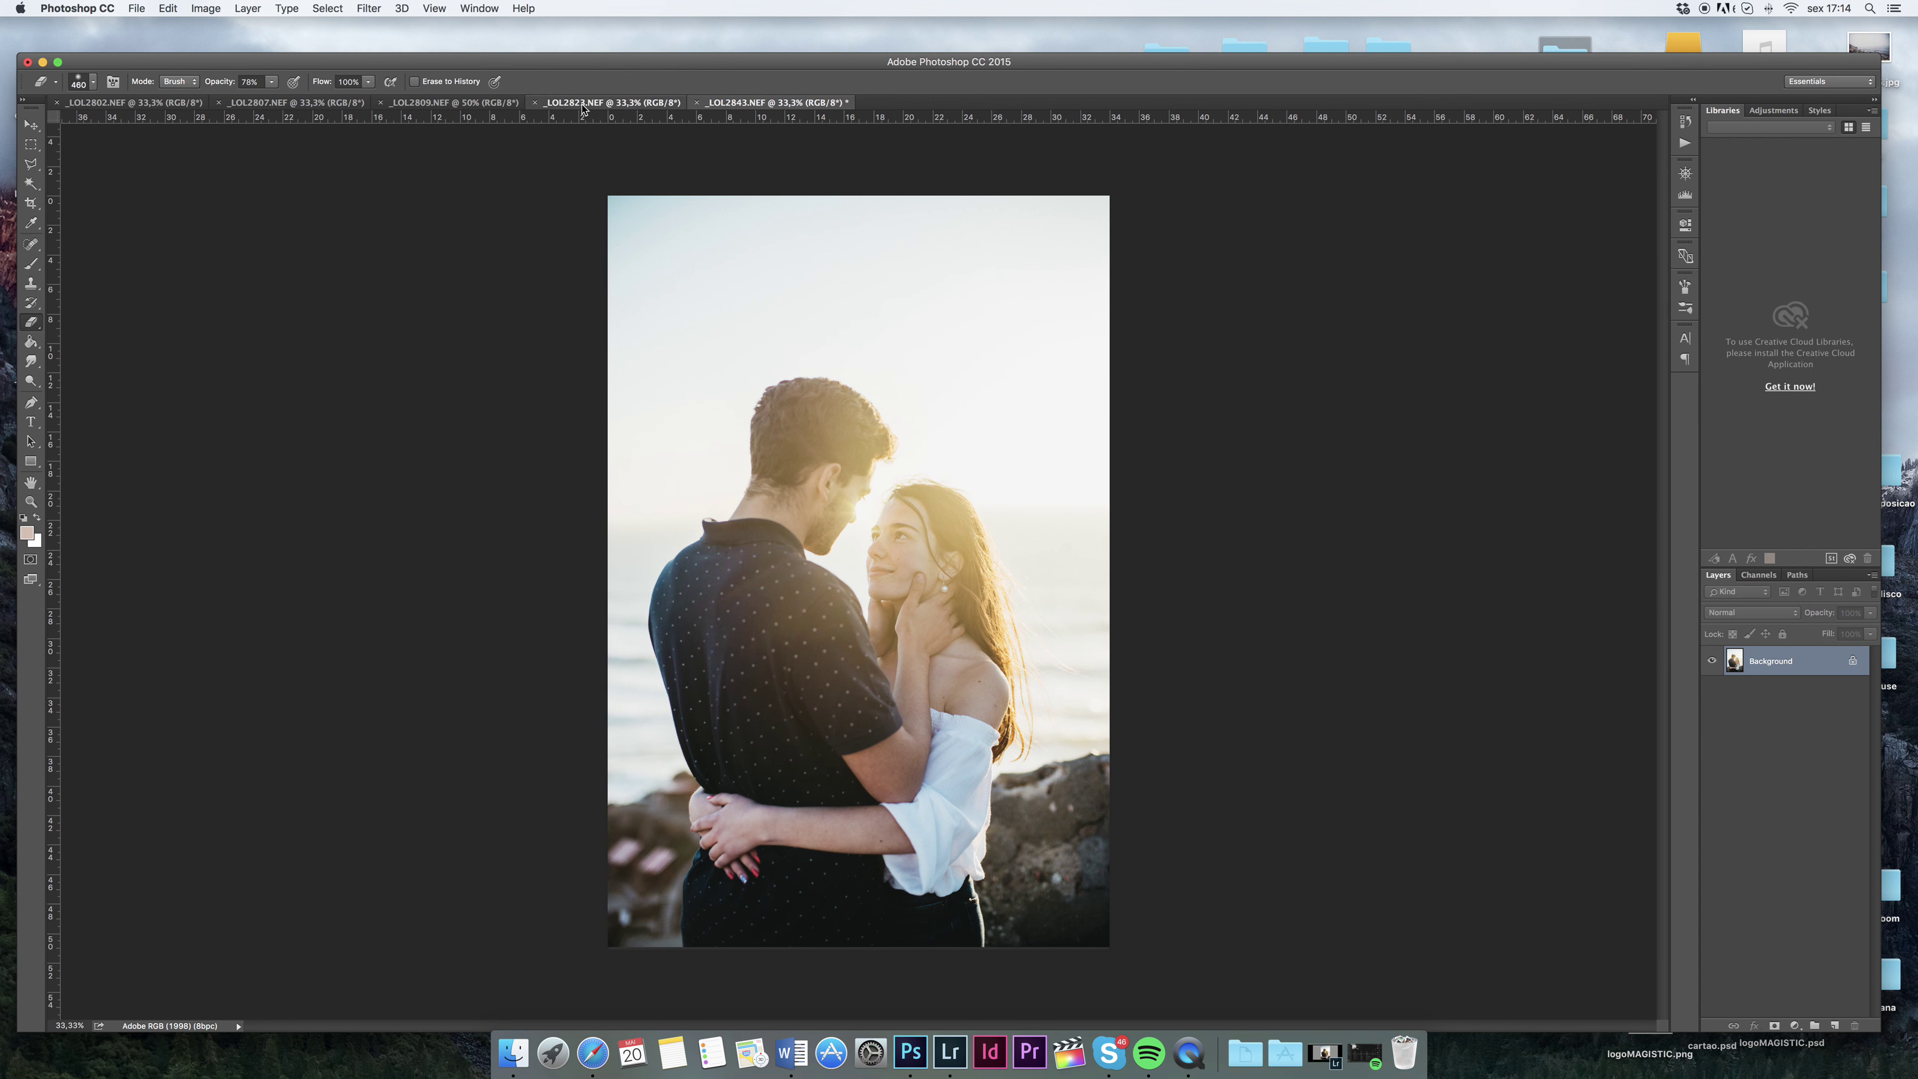
left_click(583, 104)
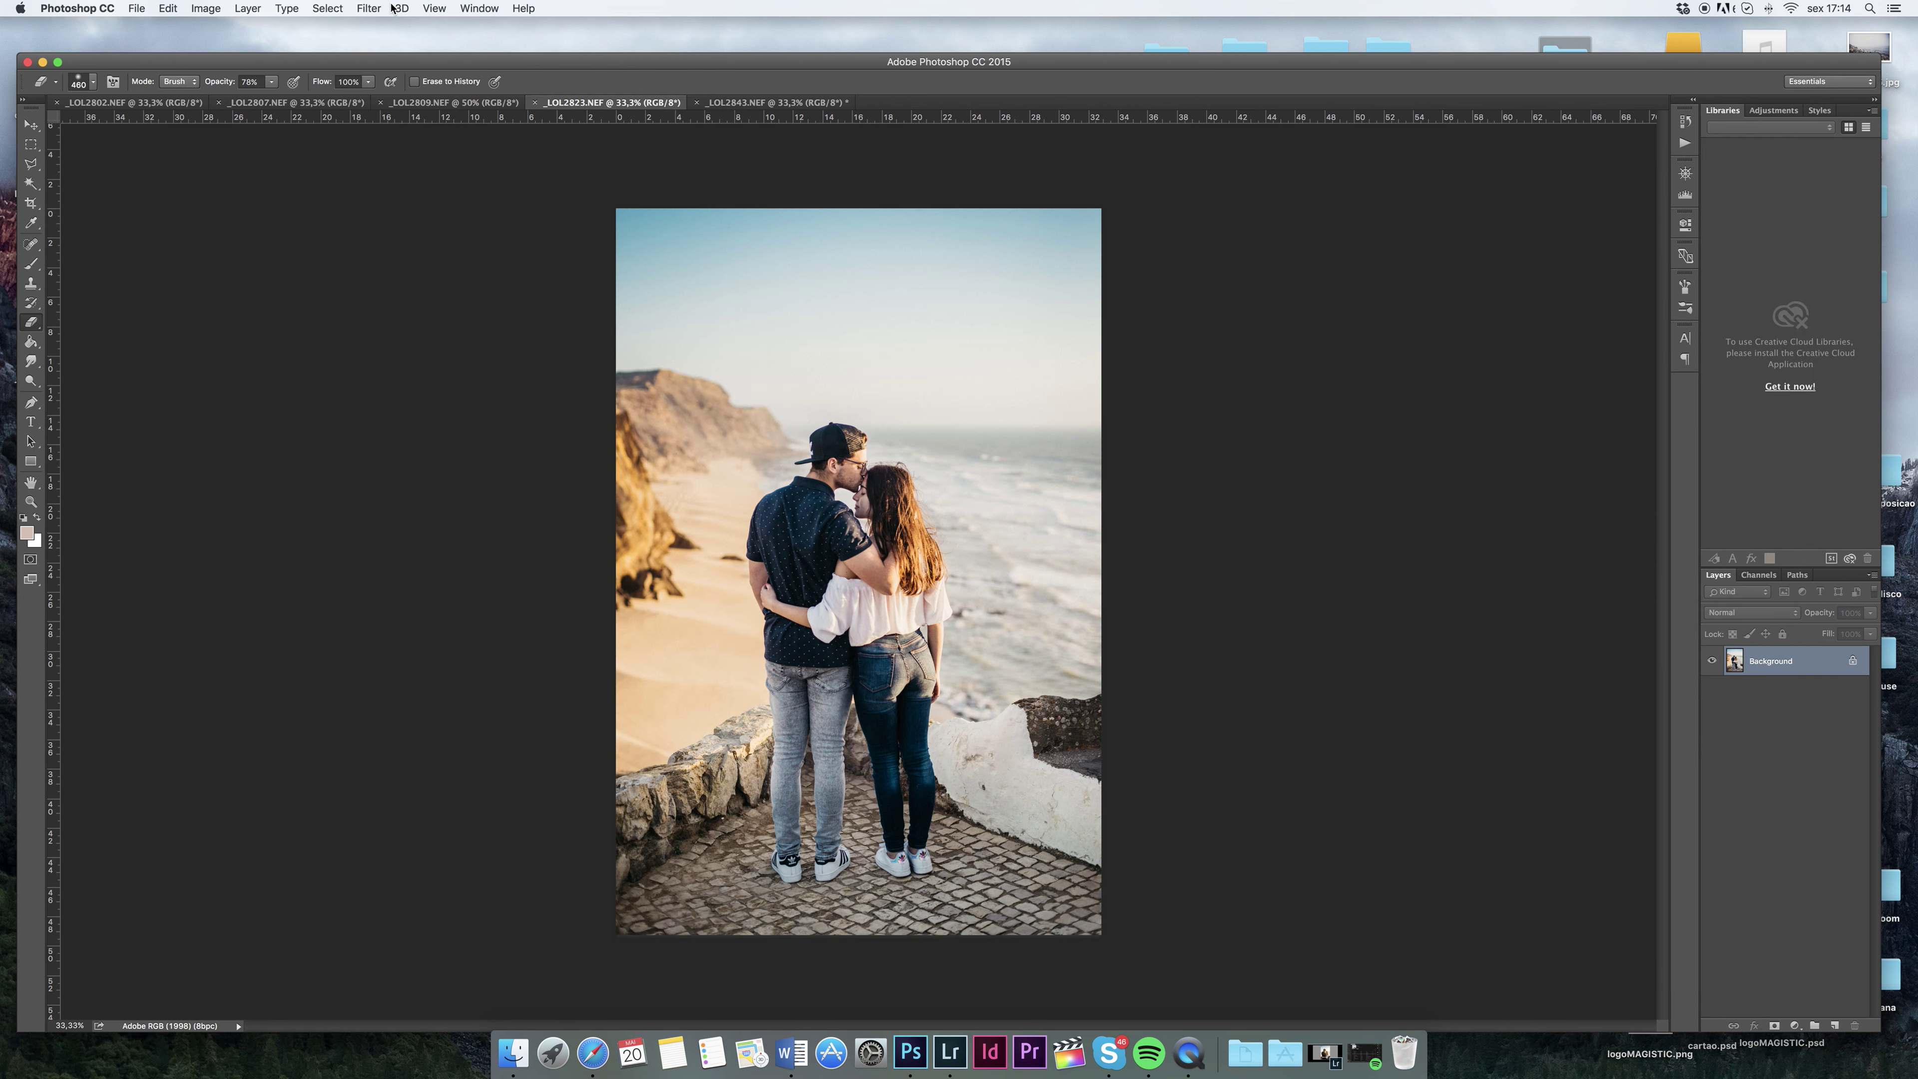
left_click(203, 9)
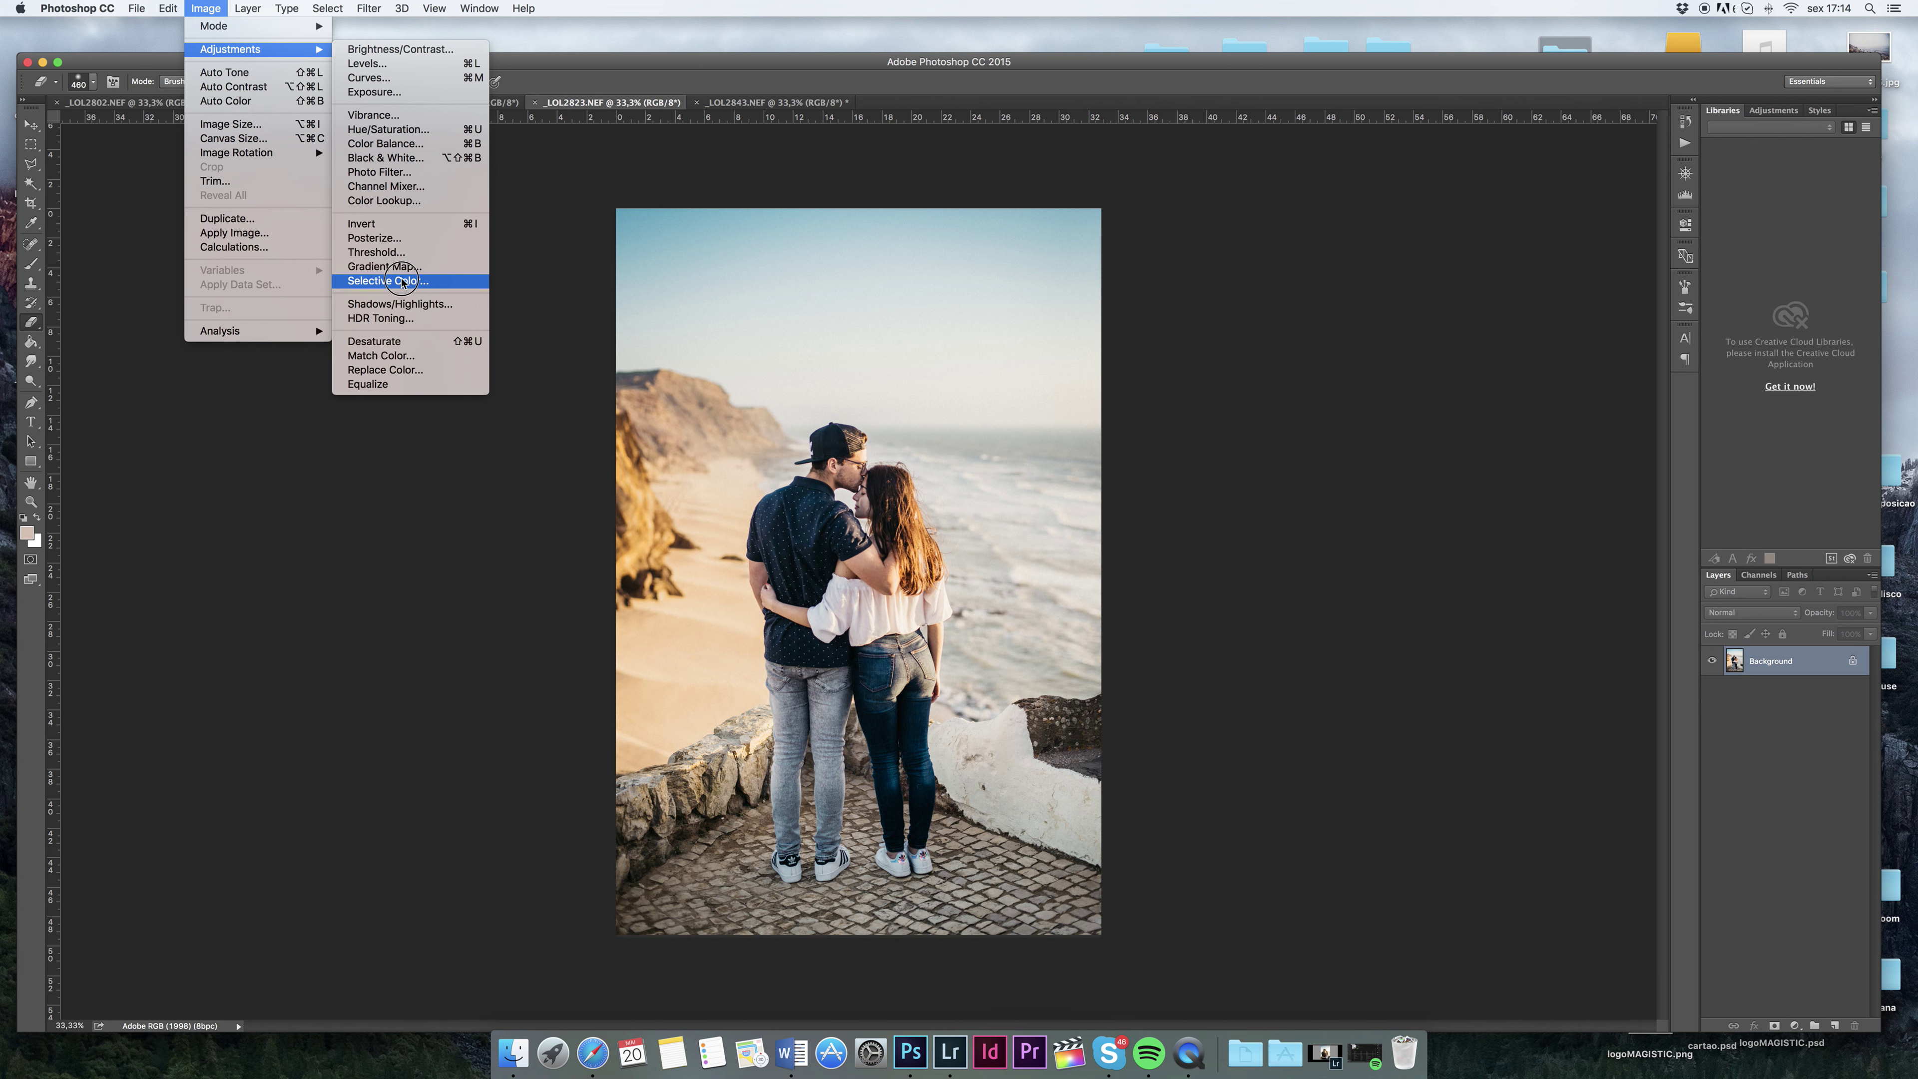
left_click(378, 290)
mouse_move(1464, 367)
left_mouse_down()
mouse_move(1430, 370)
mouse_move(1498, 373)
left_mouse_up()
left_click(1484, 326)
left_click(1473, 414)
left_click_drag(1463, 451, 1460, 451)
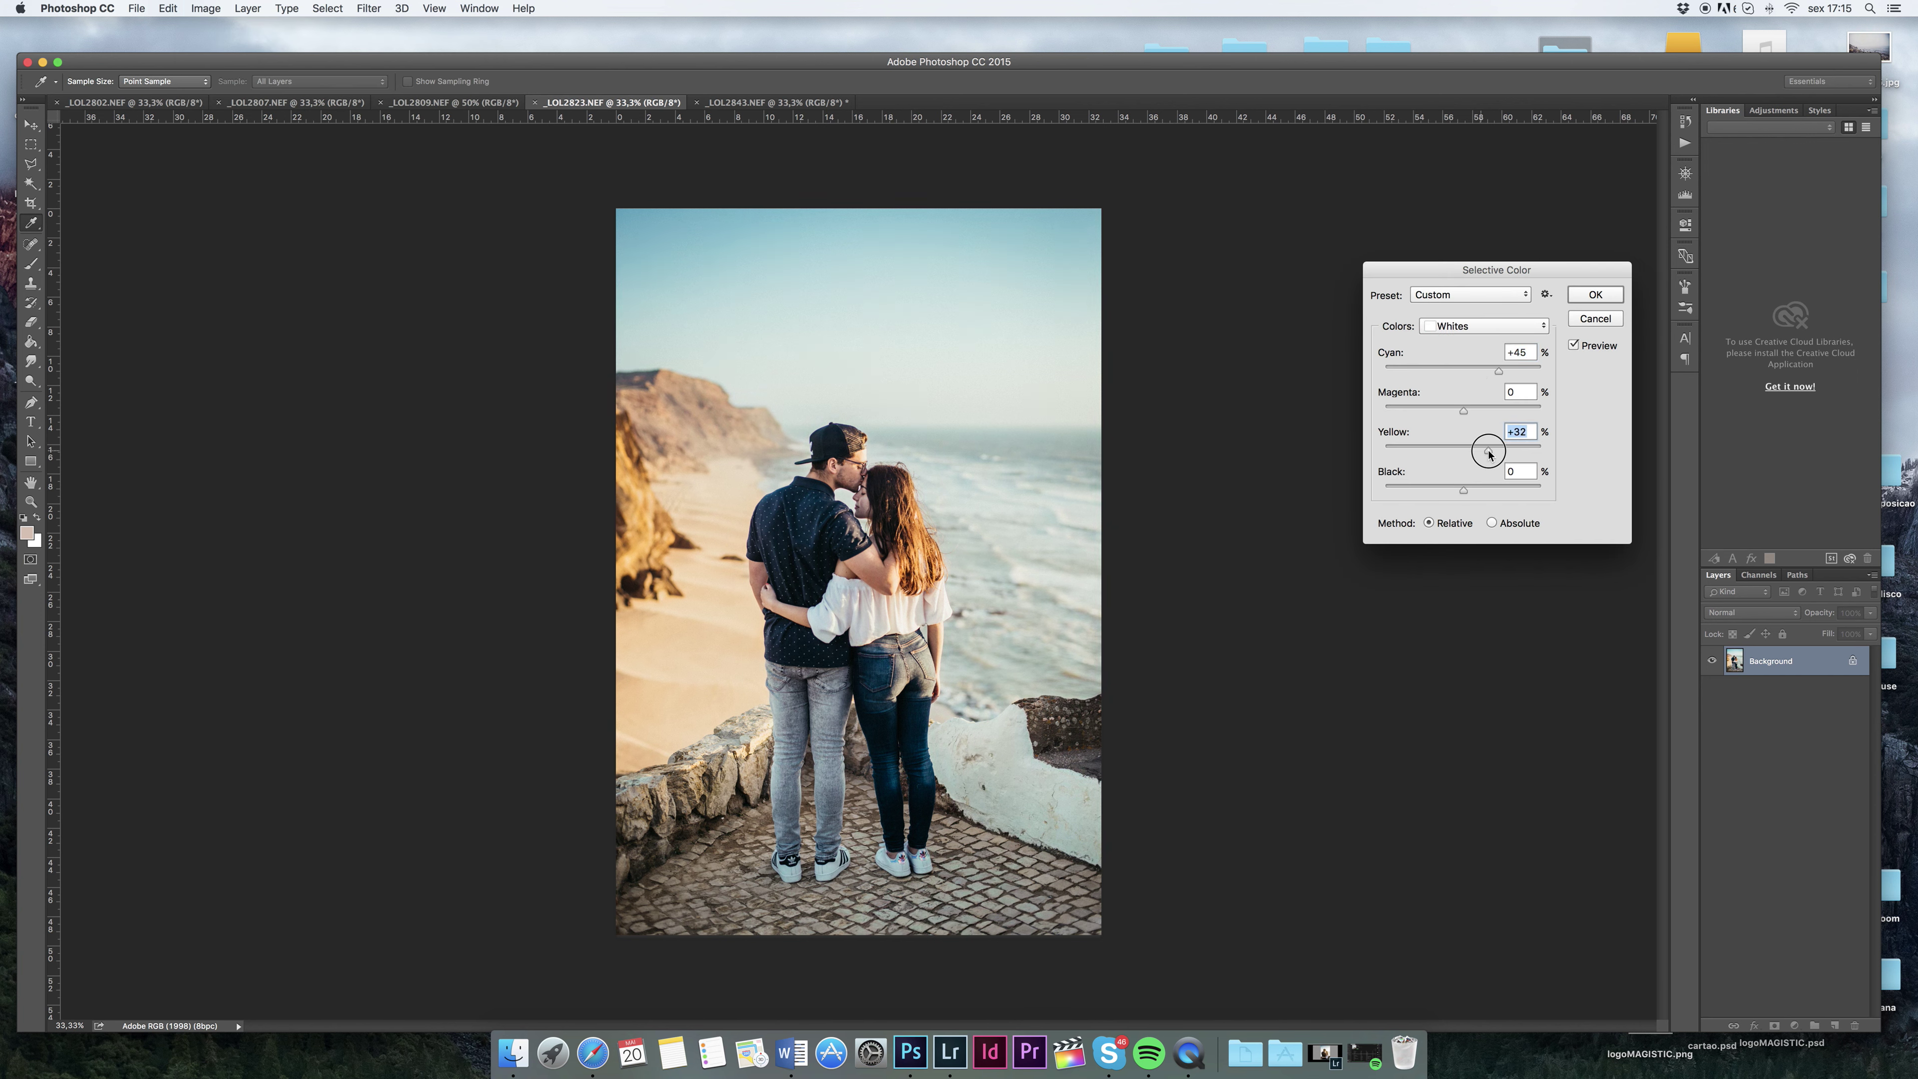
left_click(1485, 325)
left_click(1596, 294)
Apply a Curves fade raising the black point and lowering white to 248, then show _LOL2809
key("super+m")
left_click_drag(1351, 547, 1352, 533)
left_click(1372, 521)
left_click_drag(1541, 360, 1544, 367)
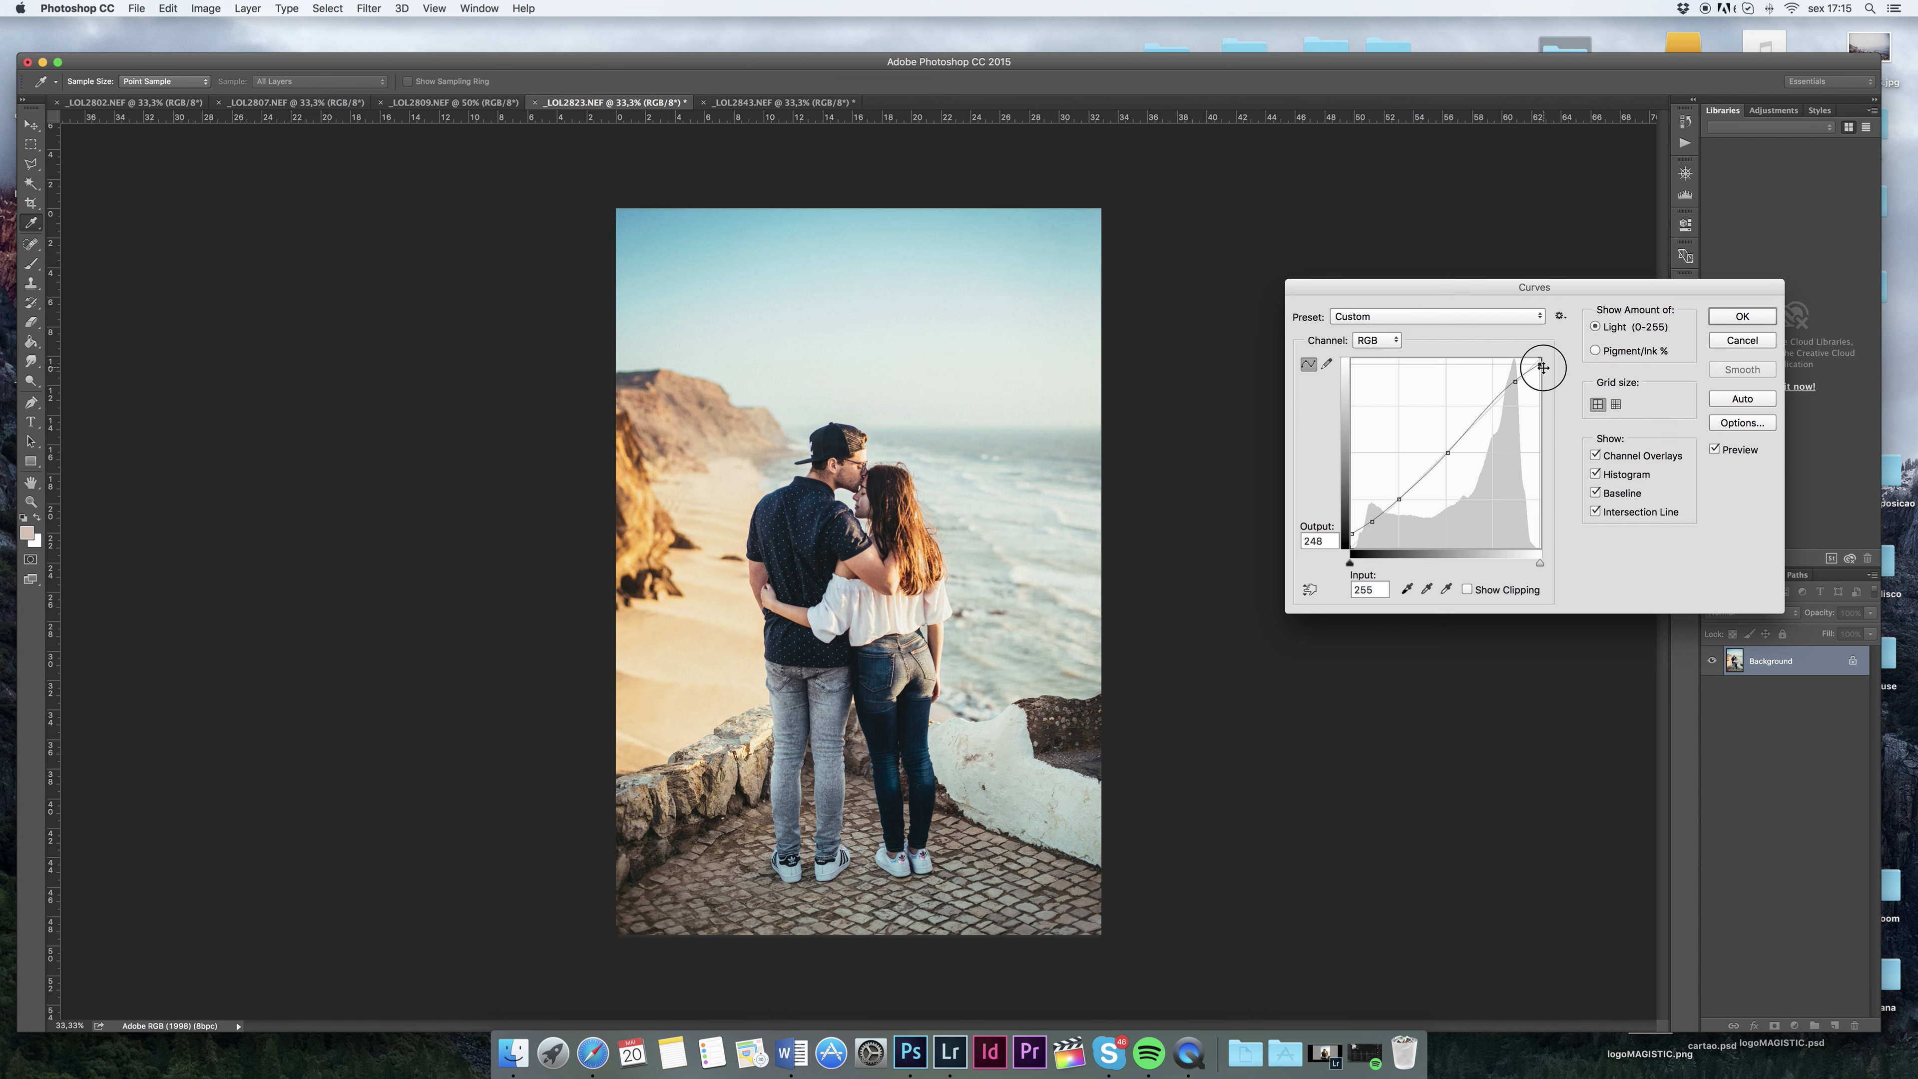
left_click(1743, 316)
key("e")
left_click(453, 102)
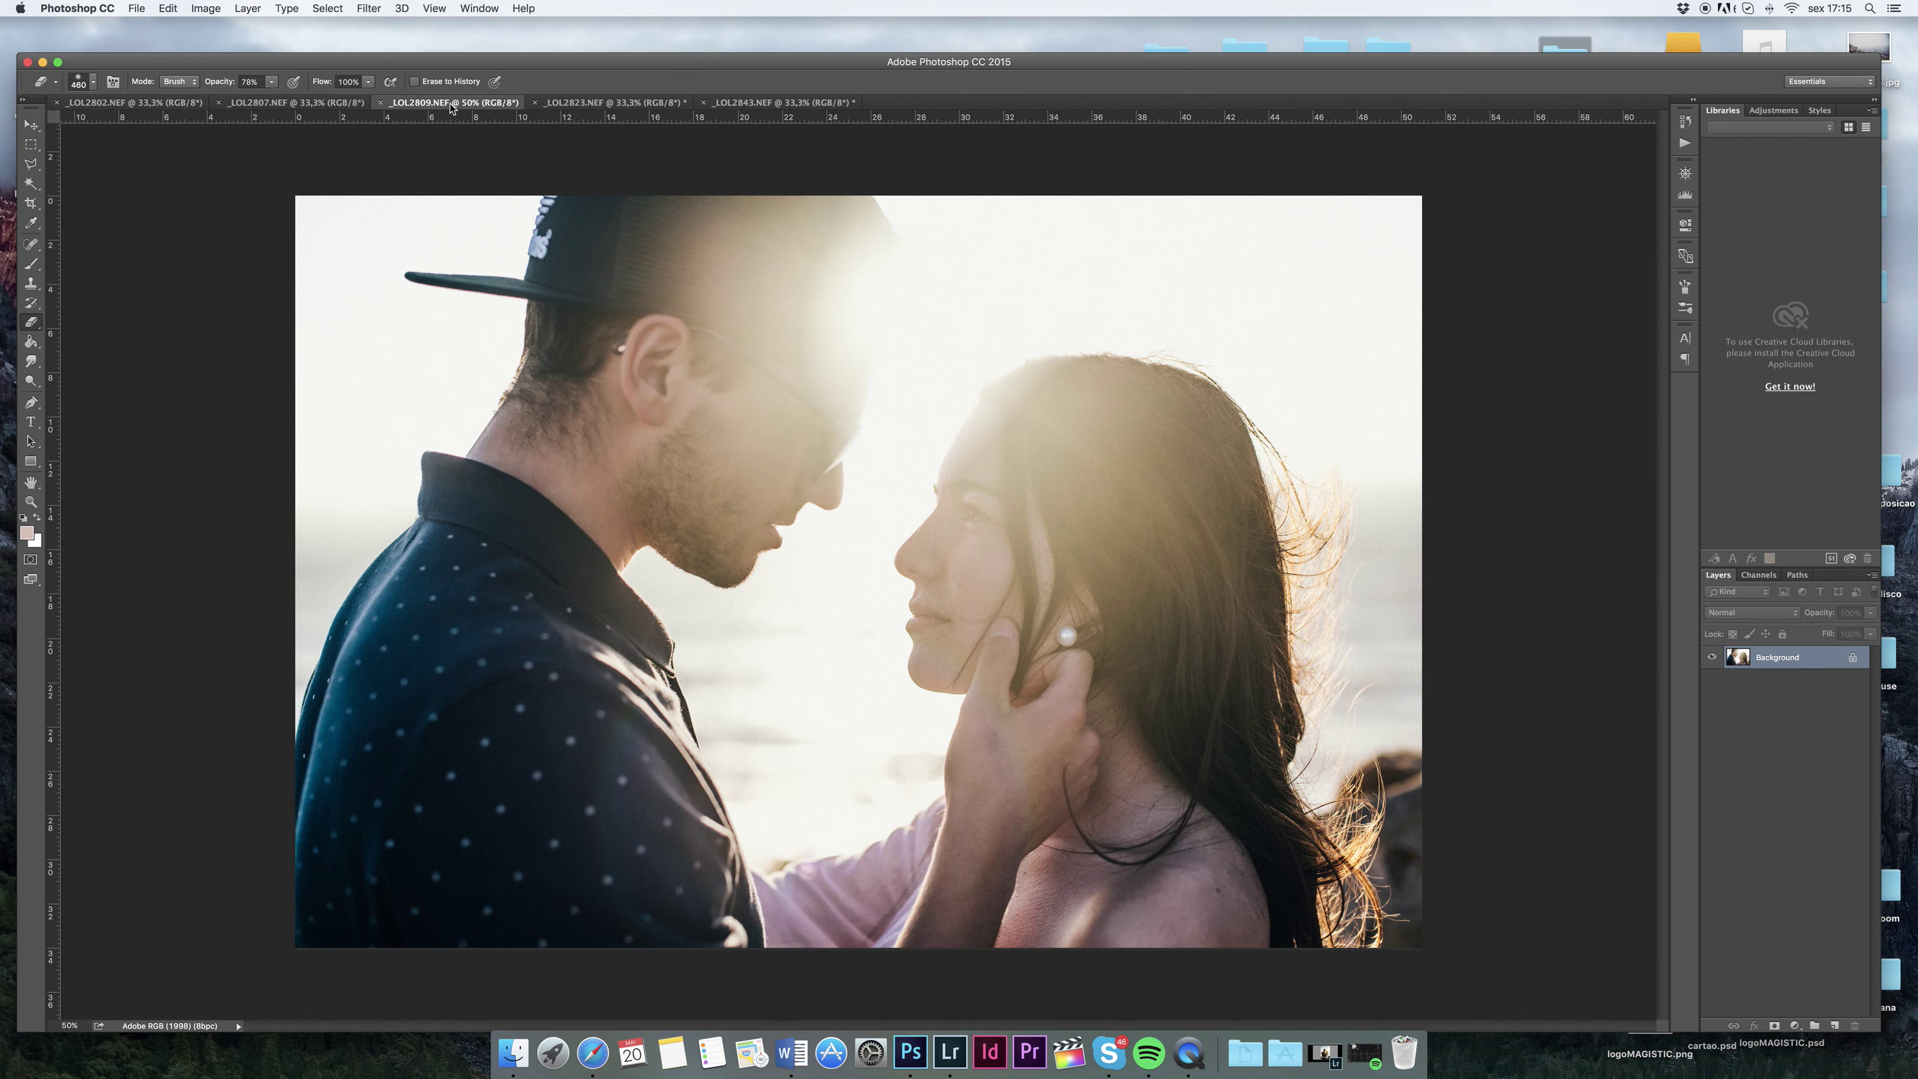
Apply Selective Color warming the blacks: cyan +4, magenta +5, yellow +10
left_click(206, 9)
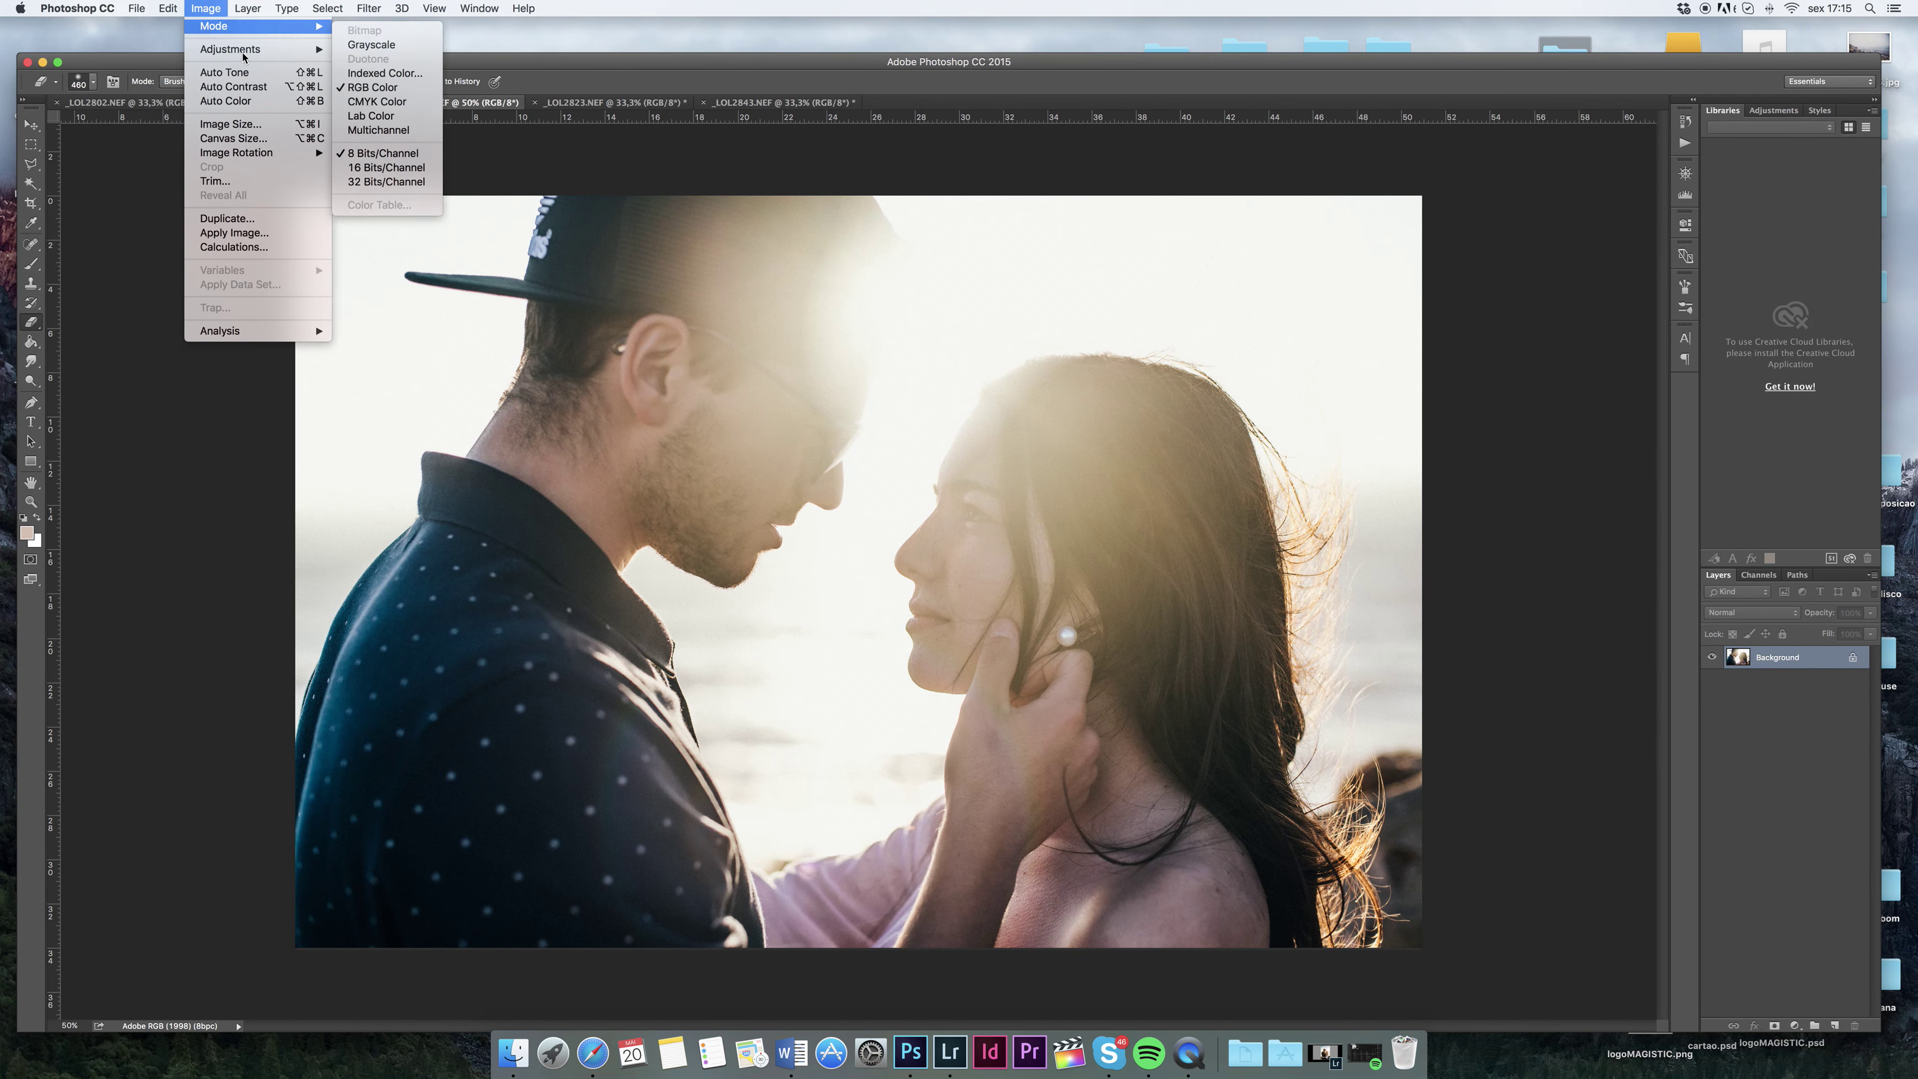
left_click(401, 306)
left_click_drag(1464, 371, 1467, 372)
left_click_drag(1464, 451, 1471, 451)
left_click(1454, 326)
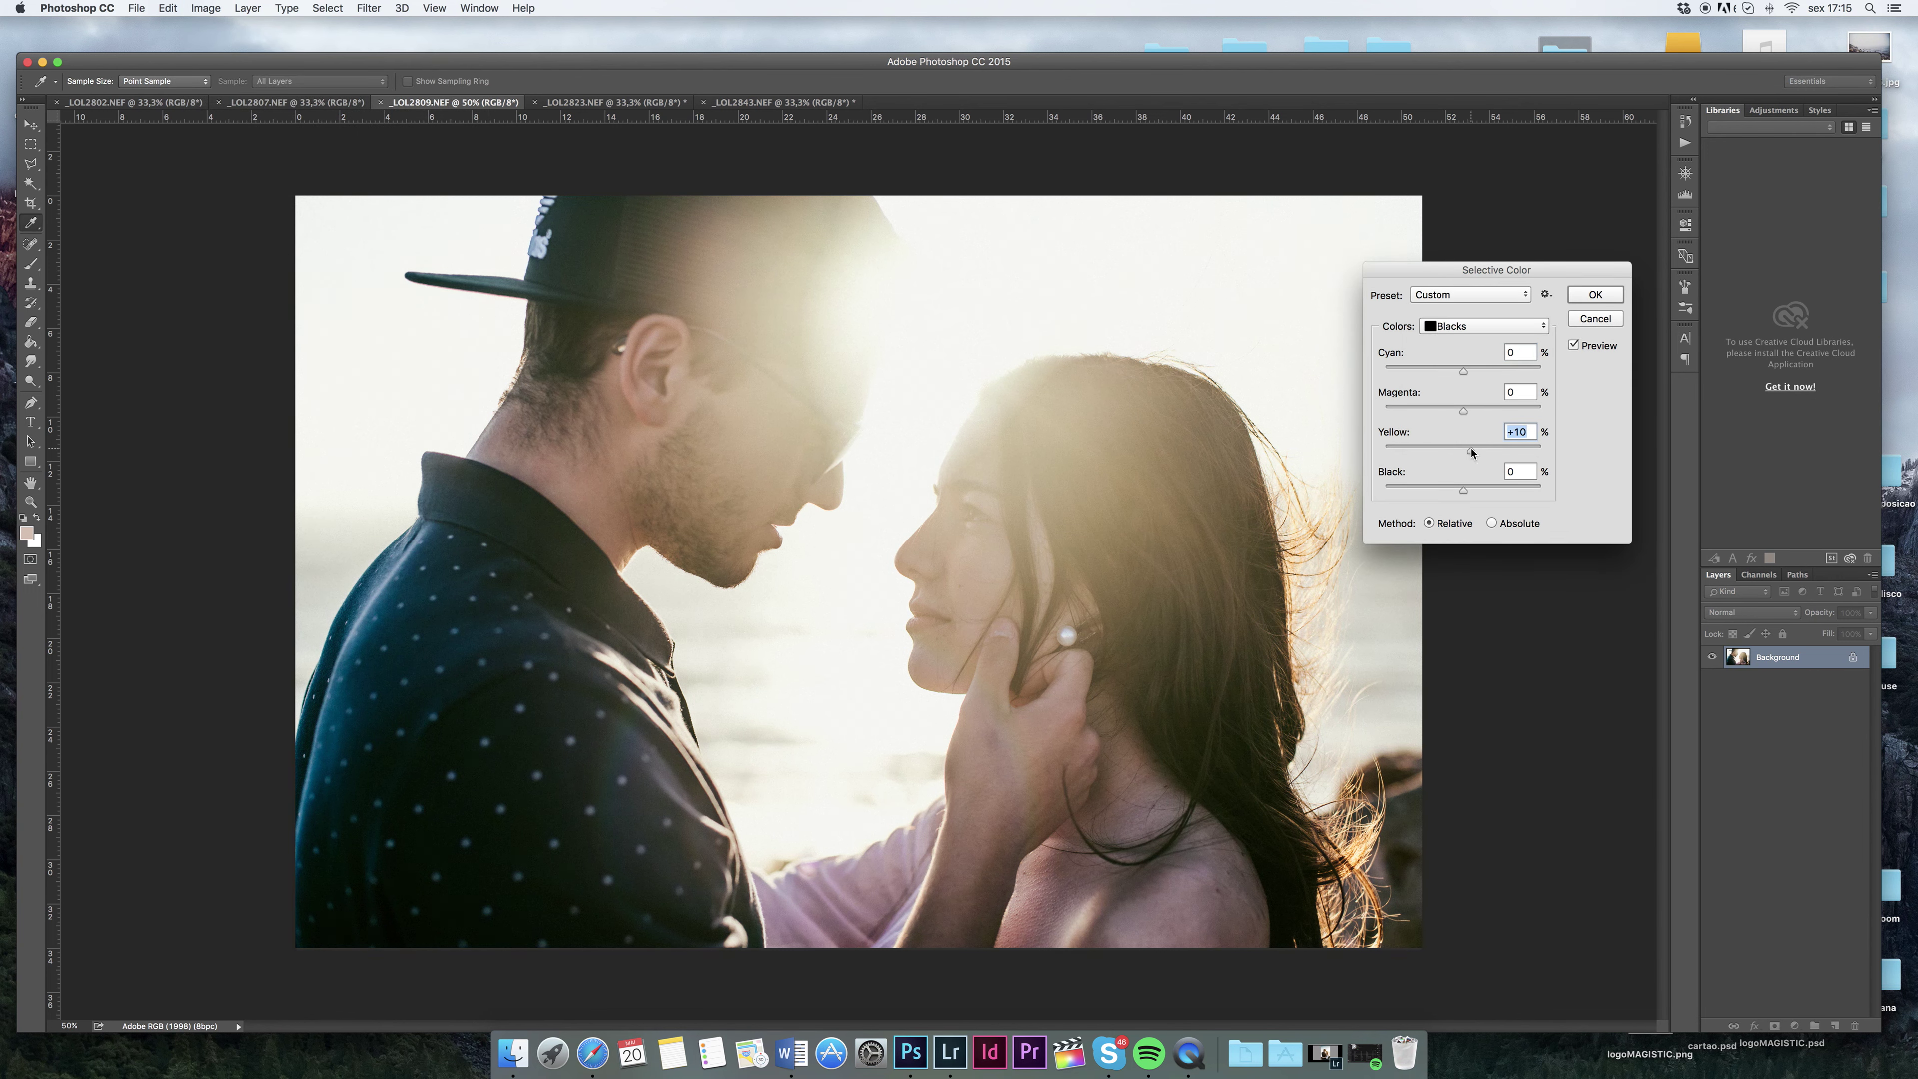
left_click_drag(1464, 371, 1467, 372)
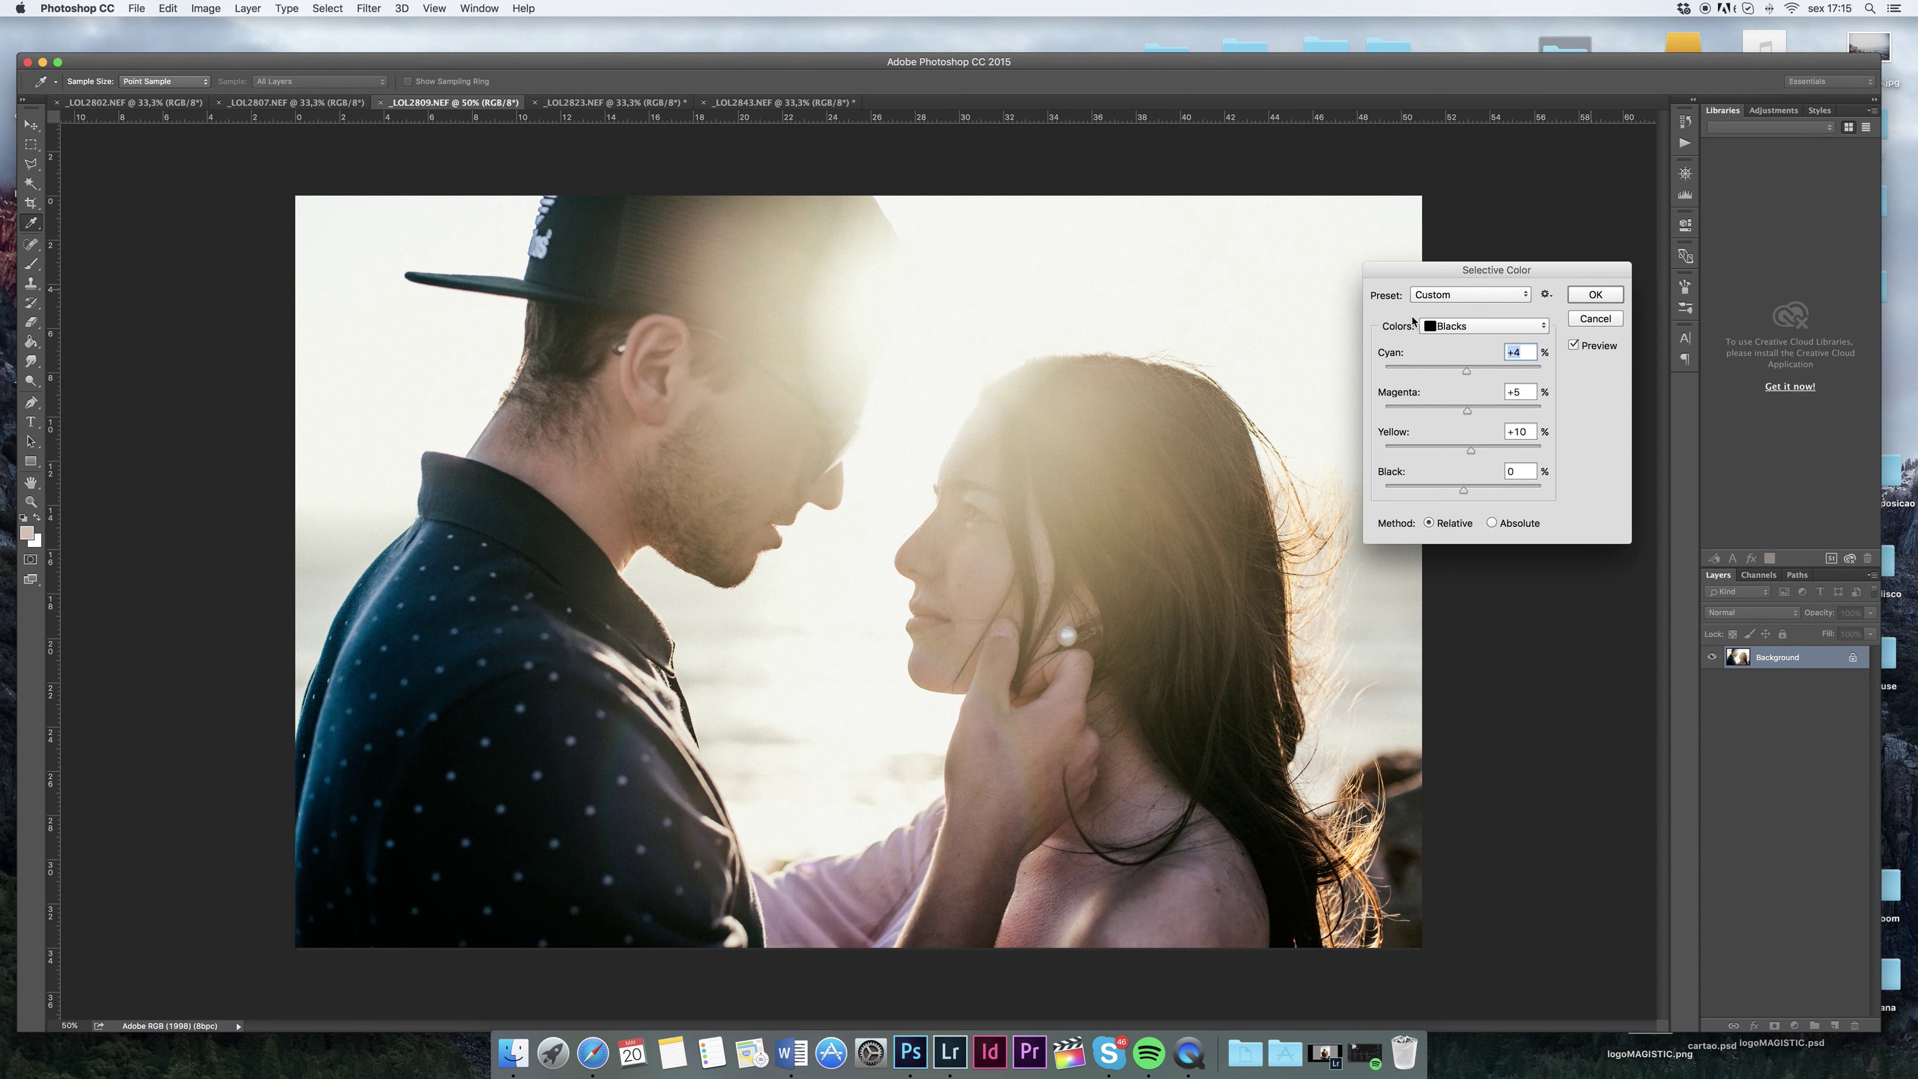
key("Return")
Apply a faded Curves with black output 27 and white output 248
key("super+m")
left_click(1399, 501)
left_click(1445, 455)
left_click_drag(1352, 547, 1352, 527)
left_click(1372, 520)
left_click(1505, 393)
left_click_drag(1541, 359, 1540, 364)
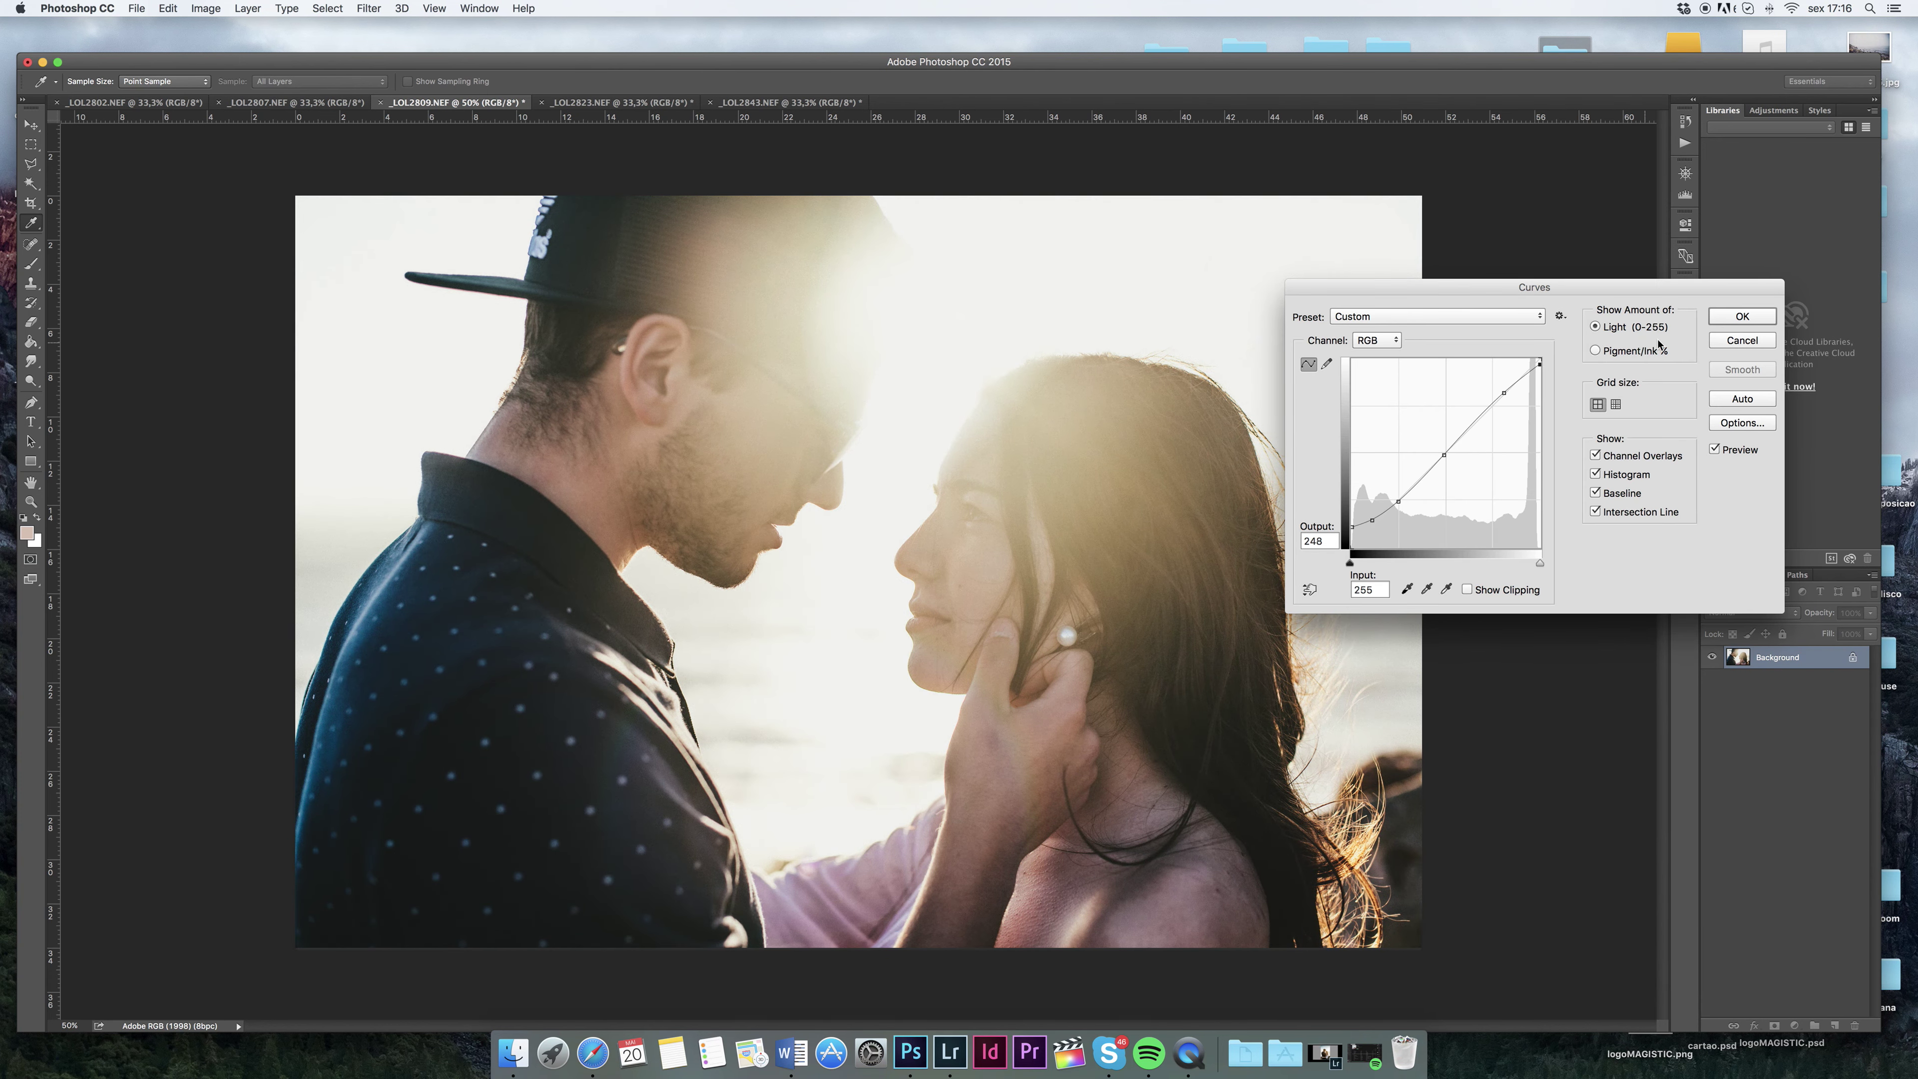
left_click(1730, 317)
Duplicate the photo onto a new Layer 1
key("e")
key("ctrl+j")
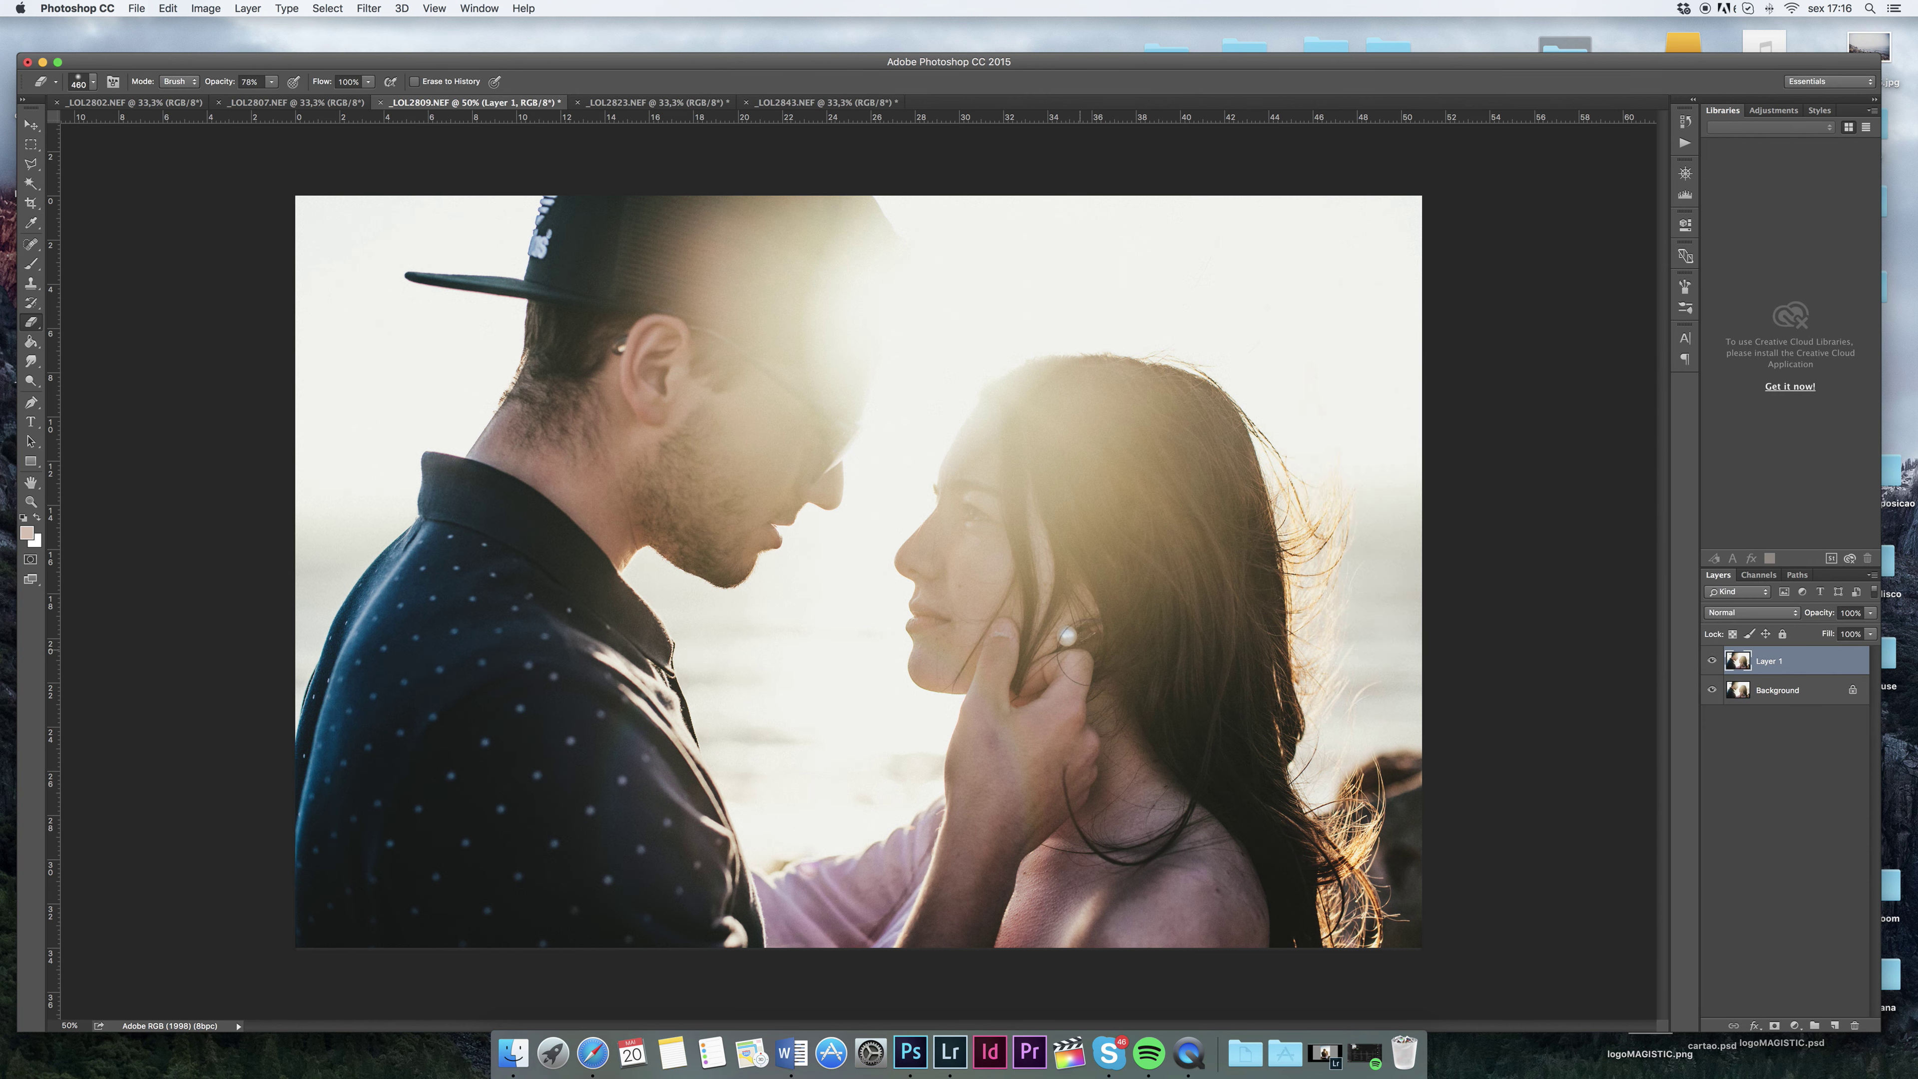
left_click(31, 245)
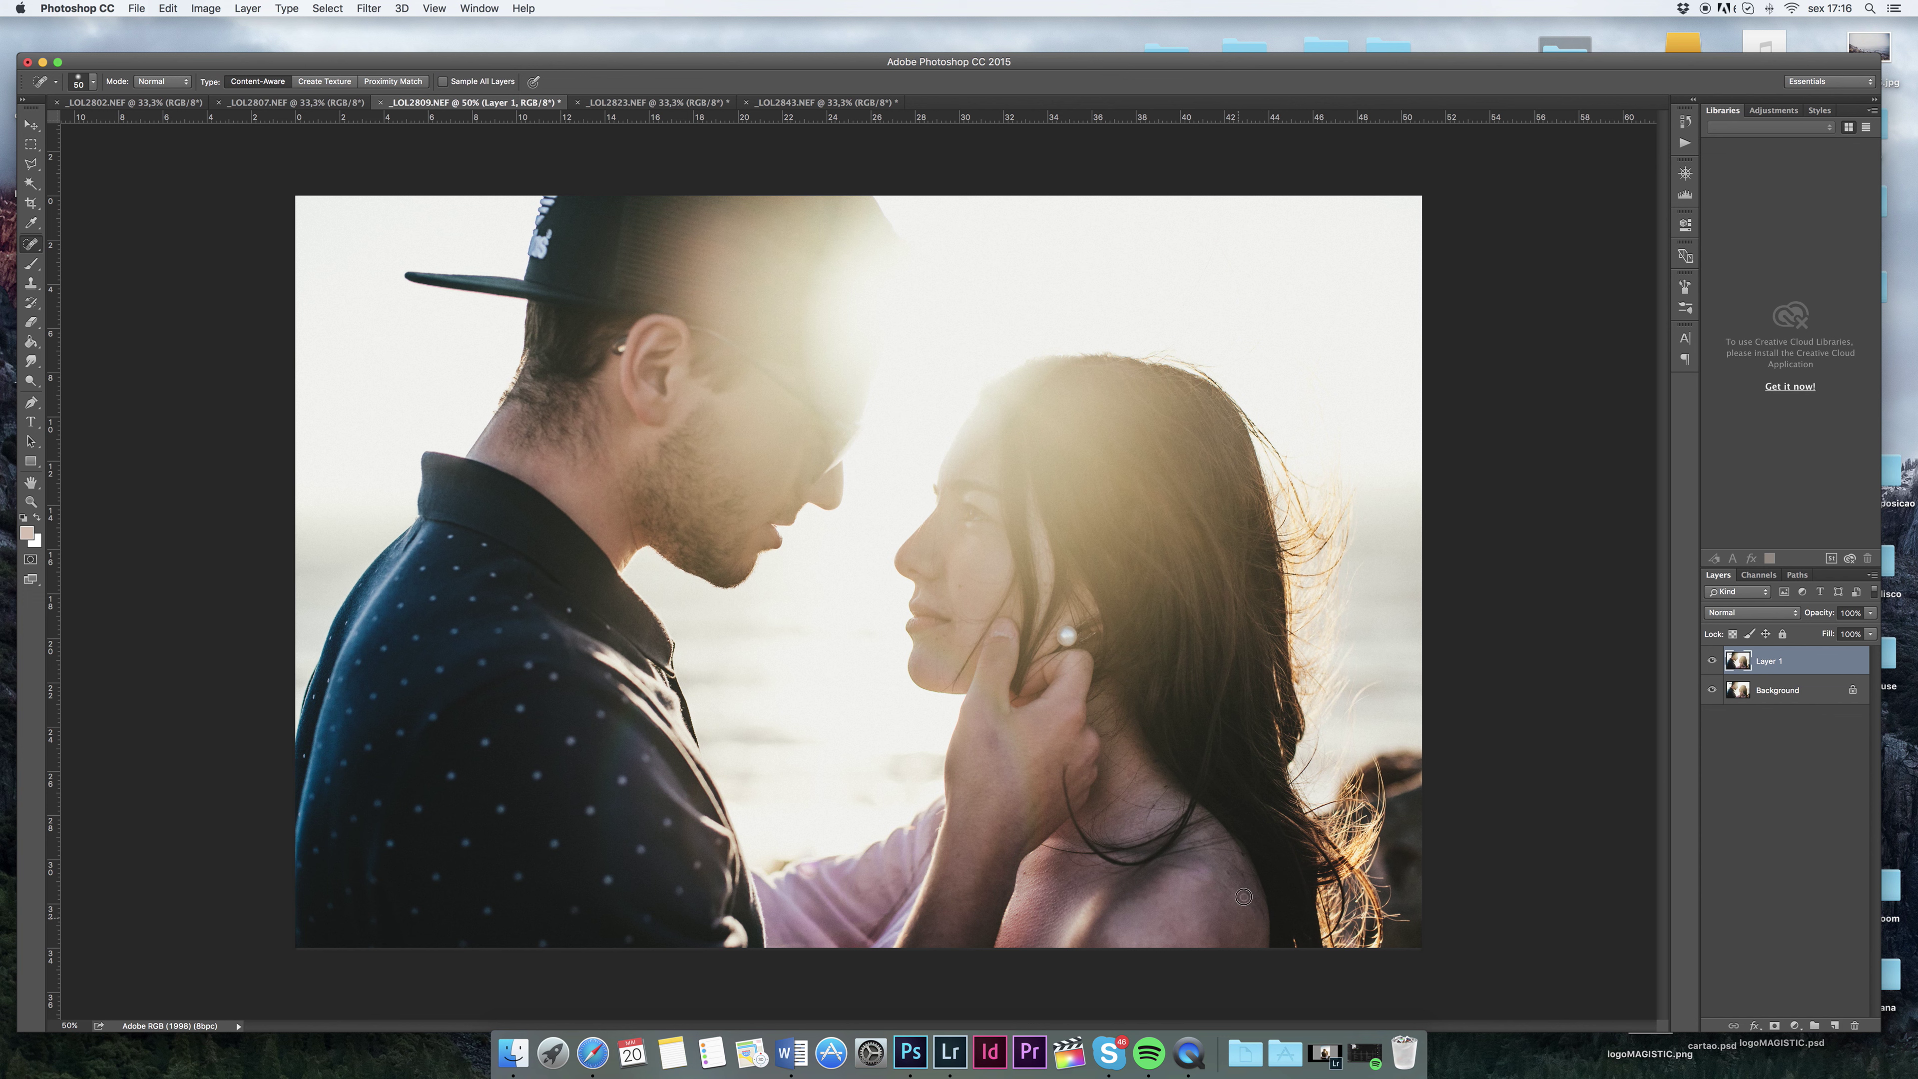
Duplicate the layer again and apply Lens Blur to the copy
left_click(369, 8)
key("ctrl+j")
left_click(369, 7)
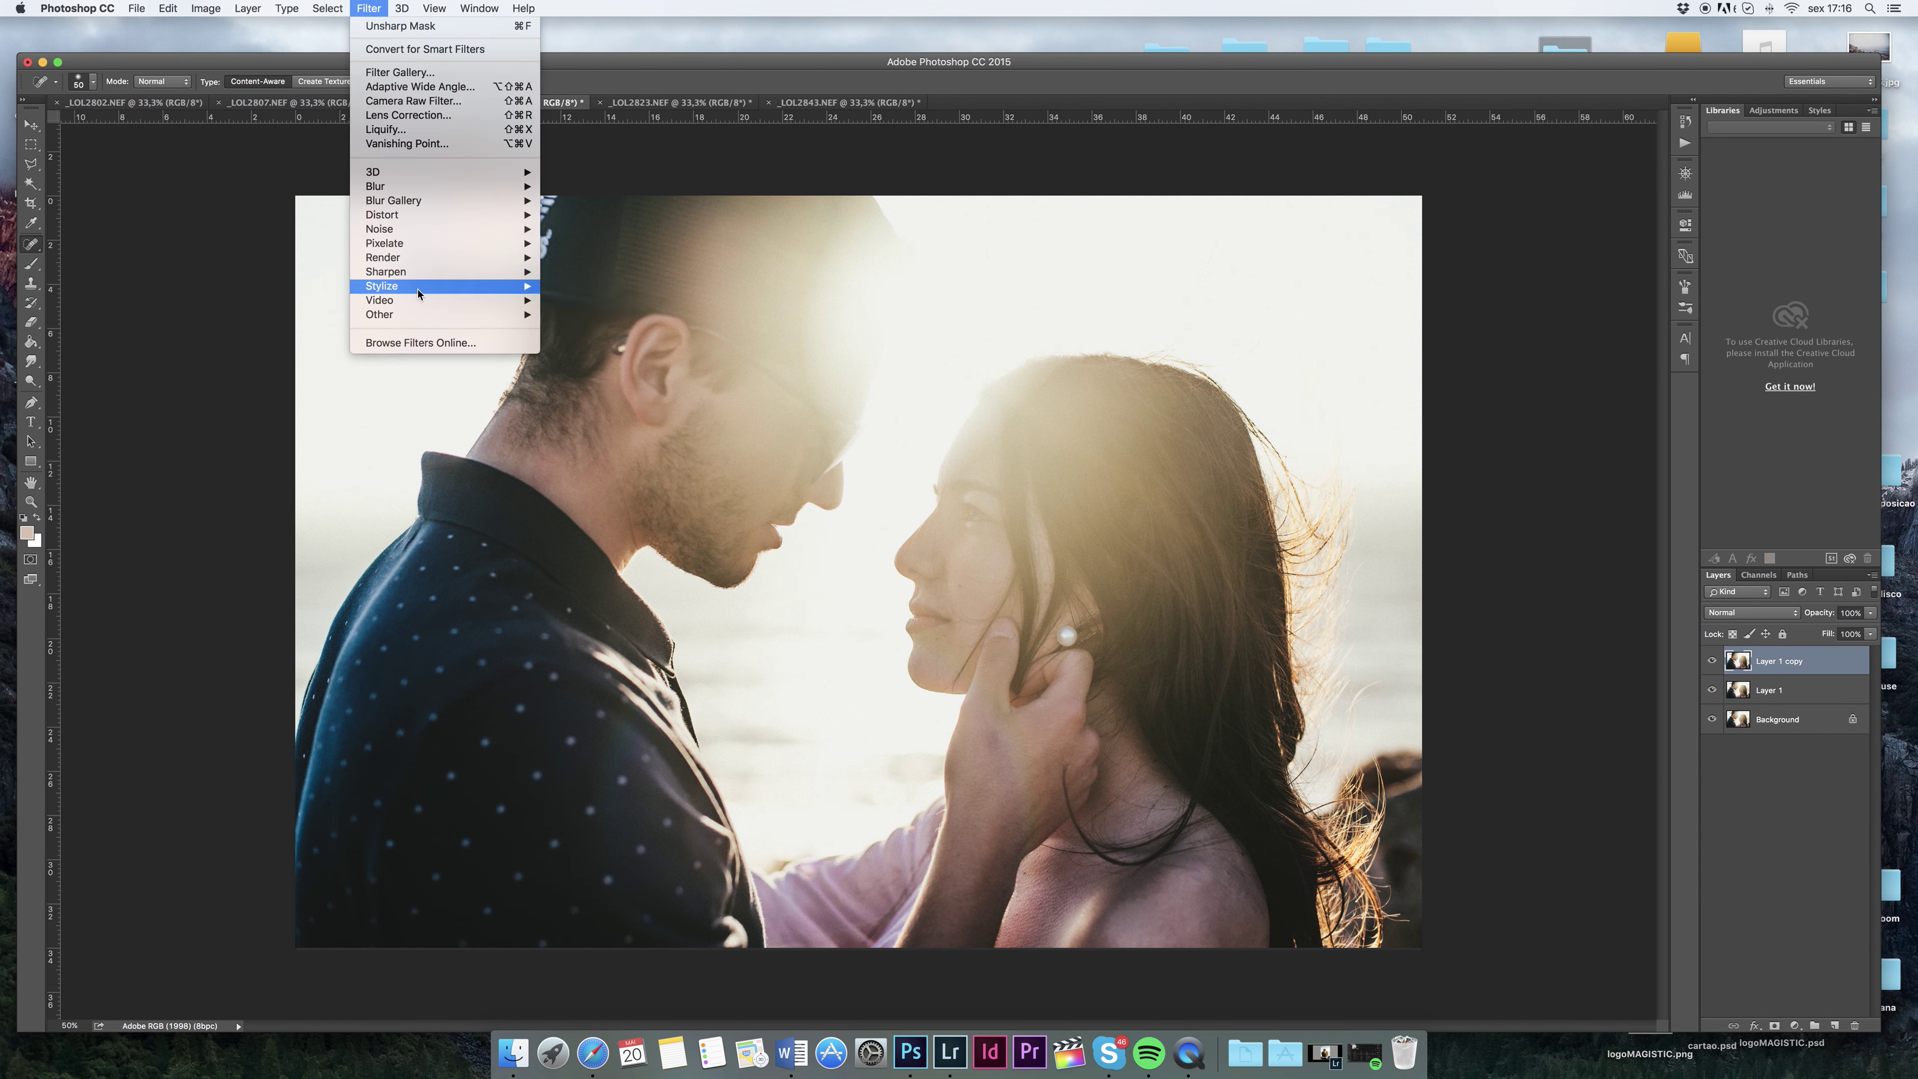
mouse_move(374, 186)
left_click(587, 257)
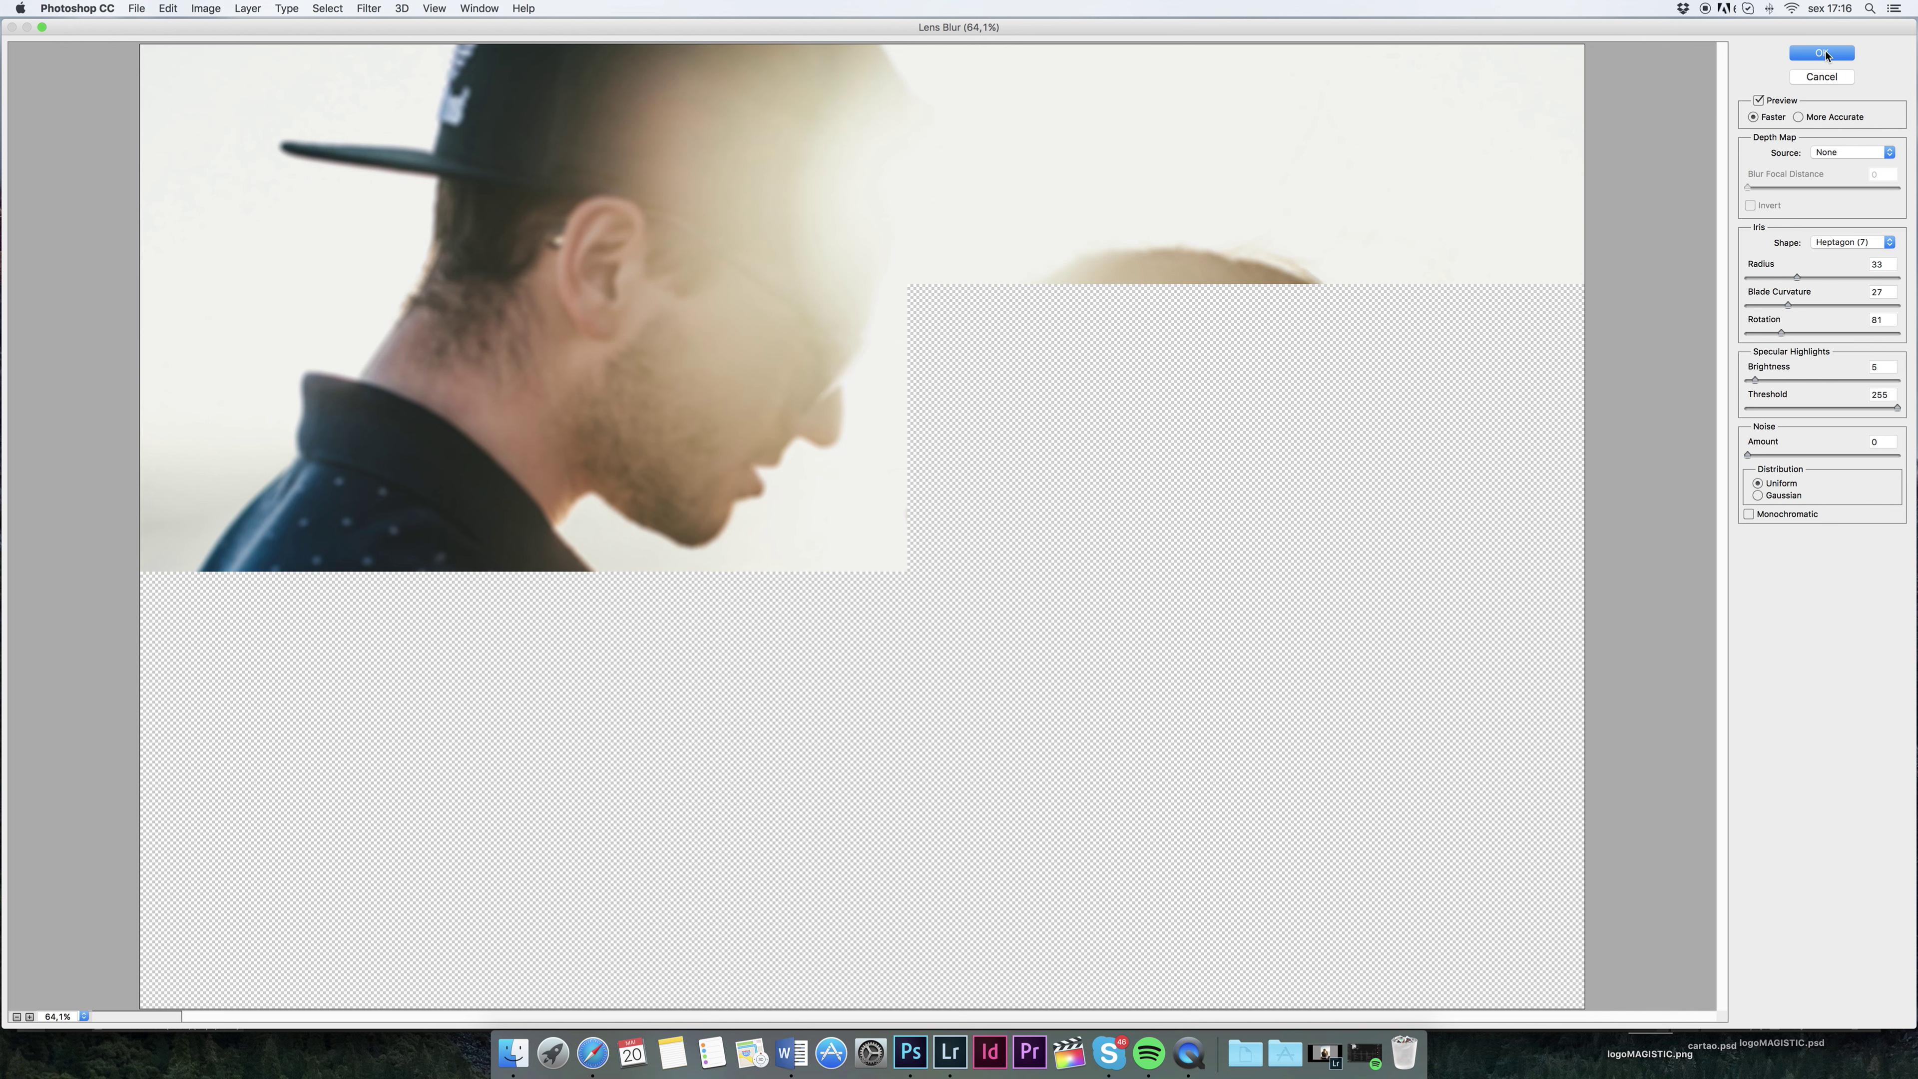
left_click(1821, 52)
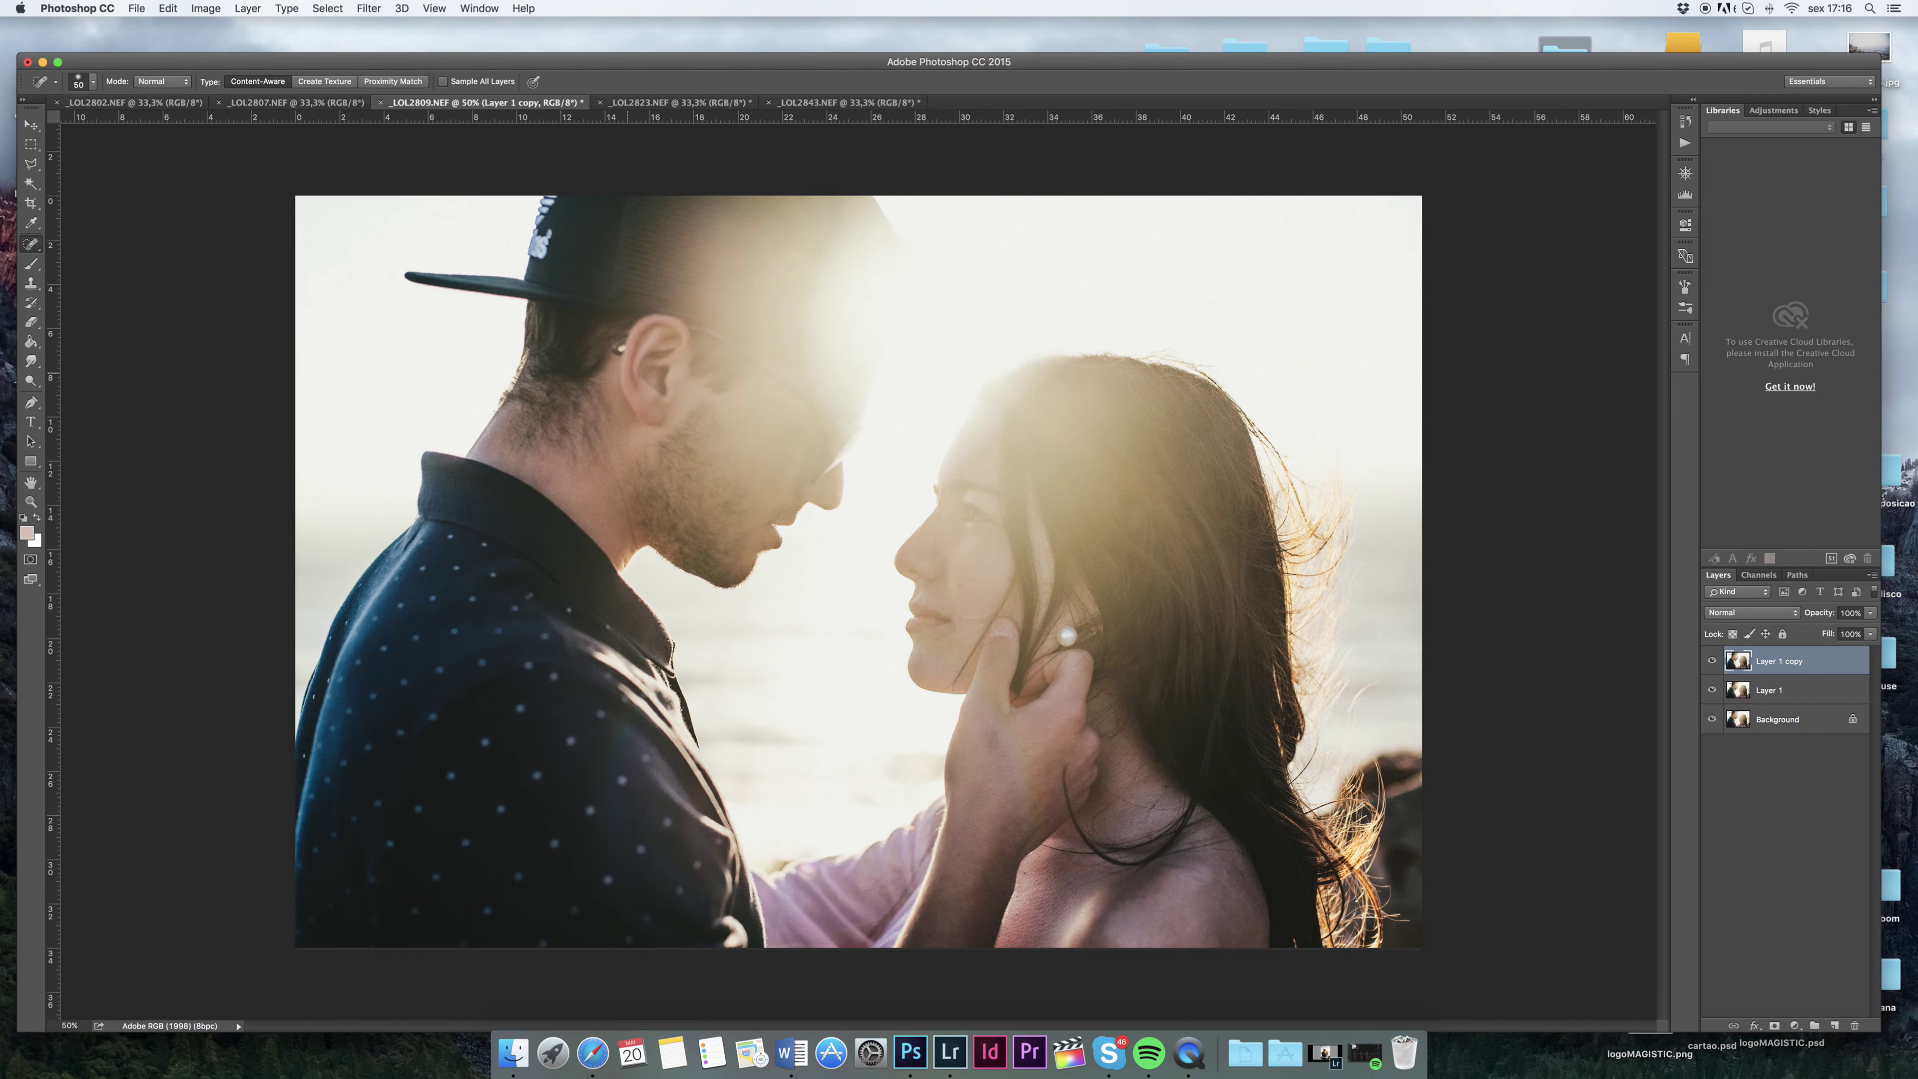
Erase the blurred copy over the couple's faces with a 2120 px eraser at 91% opacity
right_click(831, 474)
left_click_drag(956, 497, 975, 497)
key("Return")
key("9")
key("1")
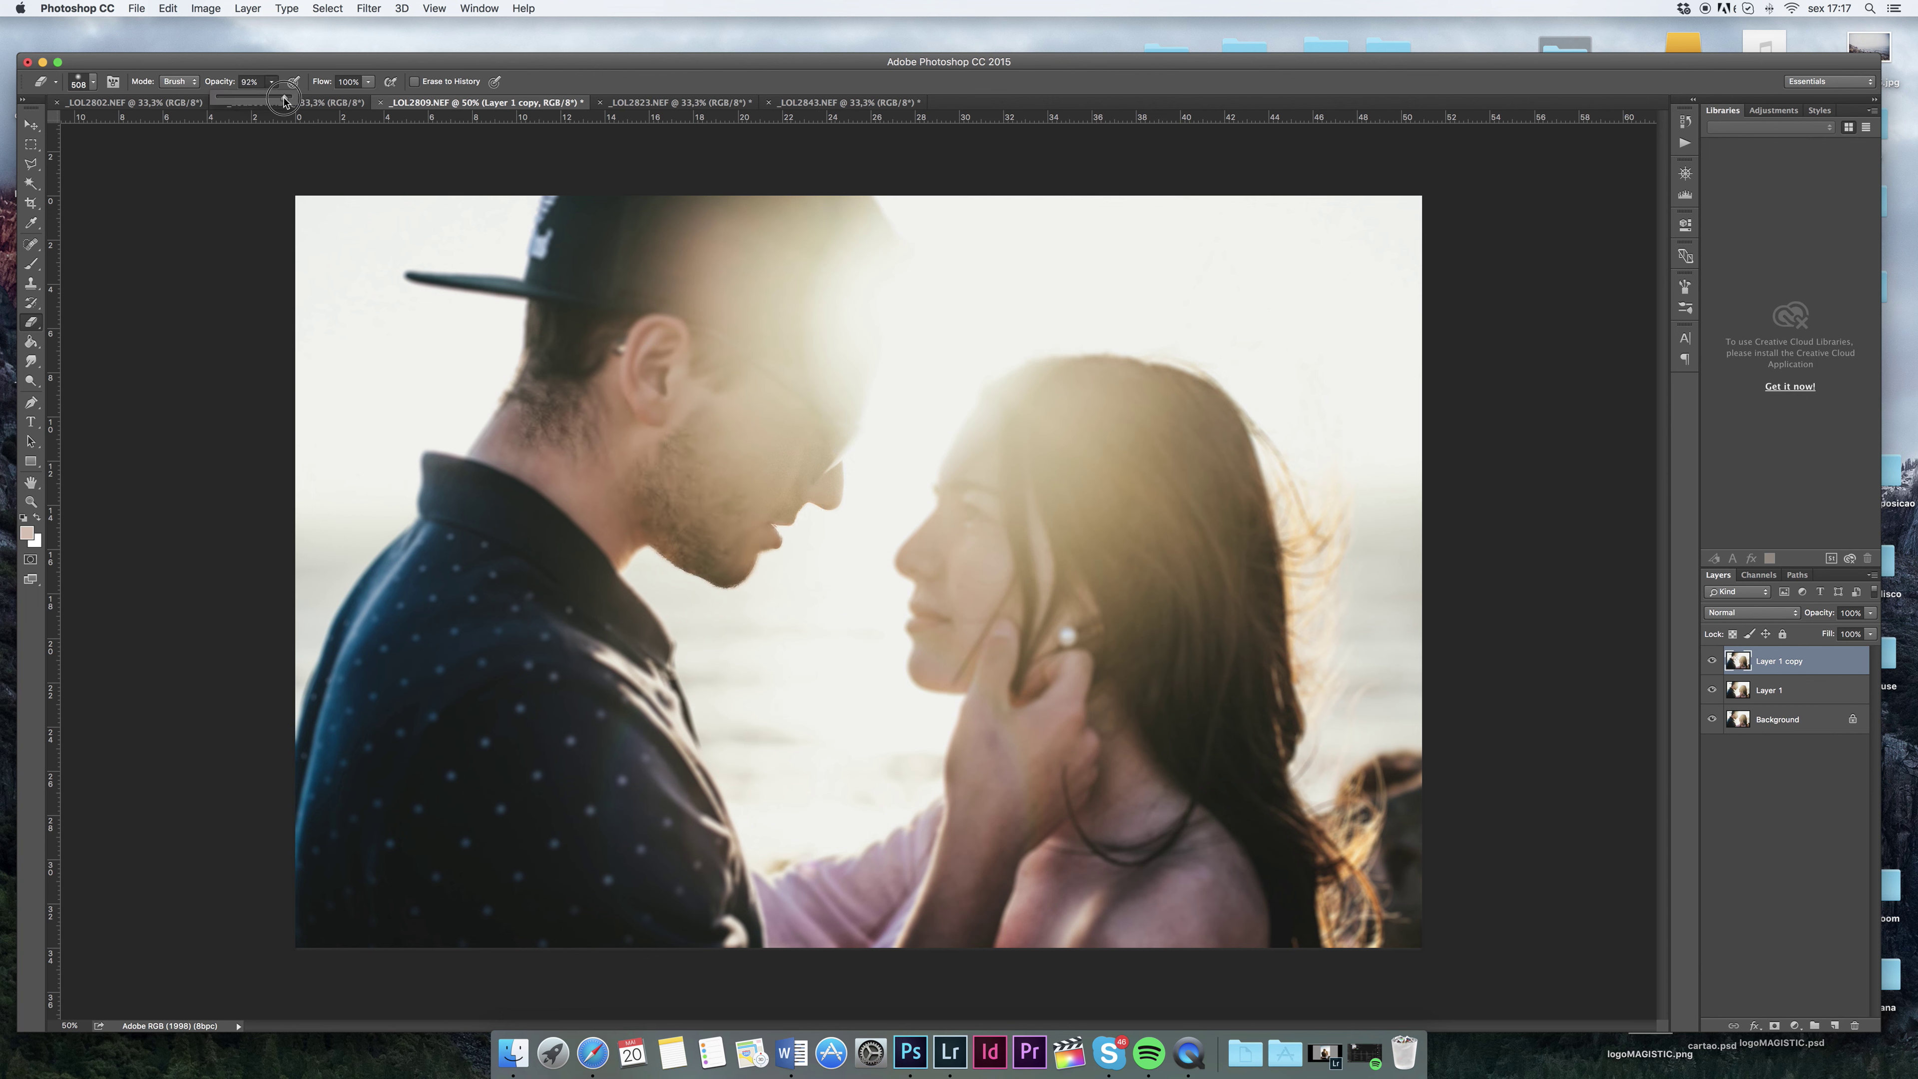
right_click(796, 573)
left_click_drag(971, 612, 997, 609)
key("Return")
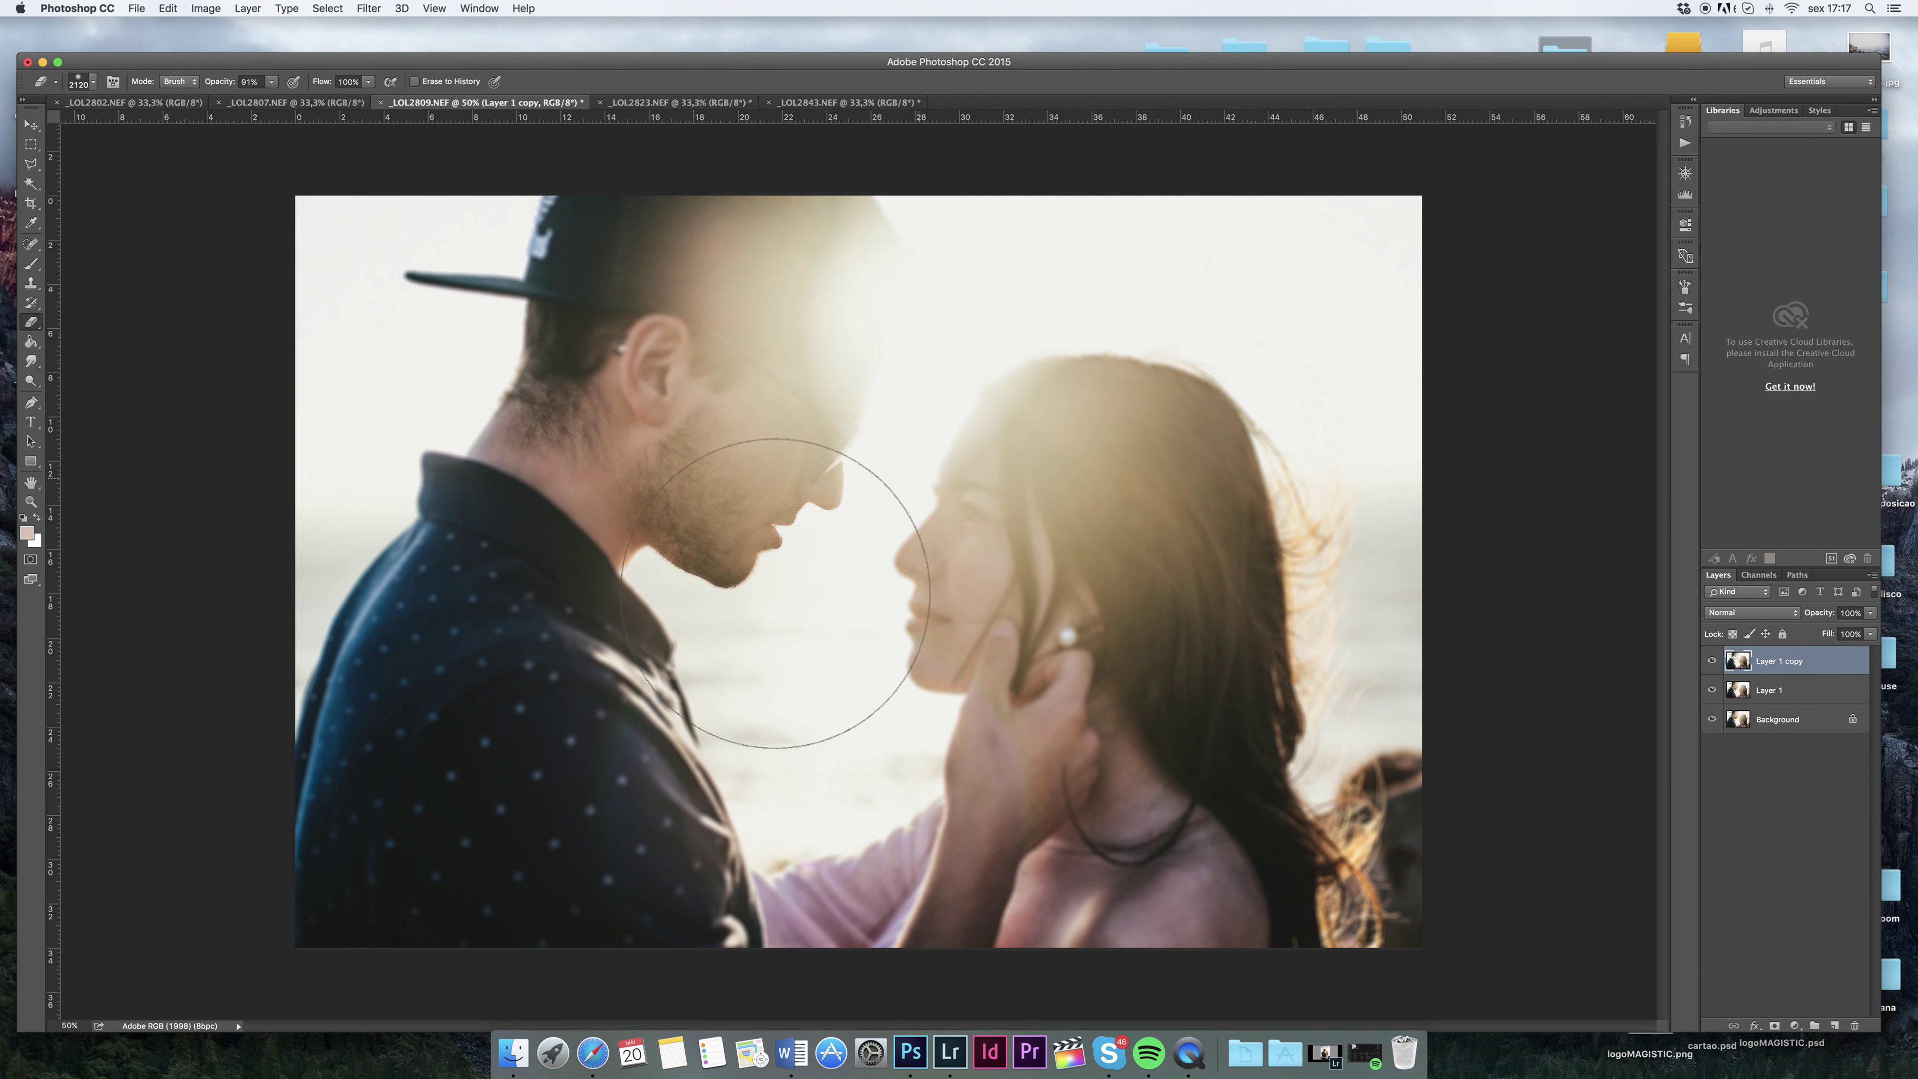
mouse_move(835, 563)
left_mouse_down()
mouse_move(935, 537)
mouse_move(835, 377)
mouse_move(857, 394)
mouse_move(813, 514)
mouse_move(757, 496)
mouse_move(1020, 453)
mouse_move(877, 578)
mouse_move(574, 484)
mouse_move(750, 600)
mouse_move(664, 257)
mouse_move(984, 472)
mouse_move(1019, 517)
left_mouse_up()
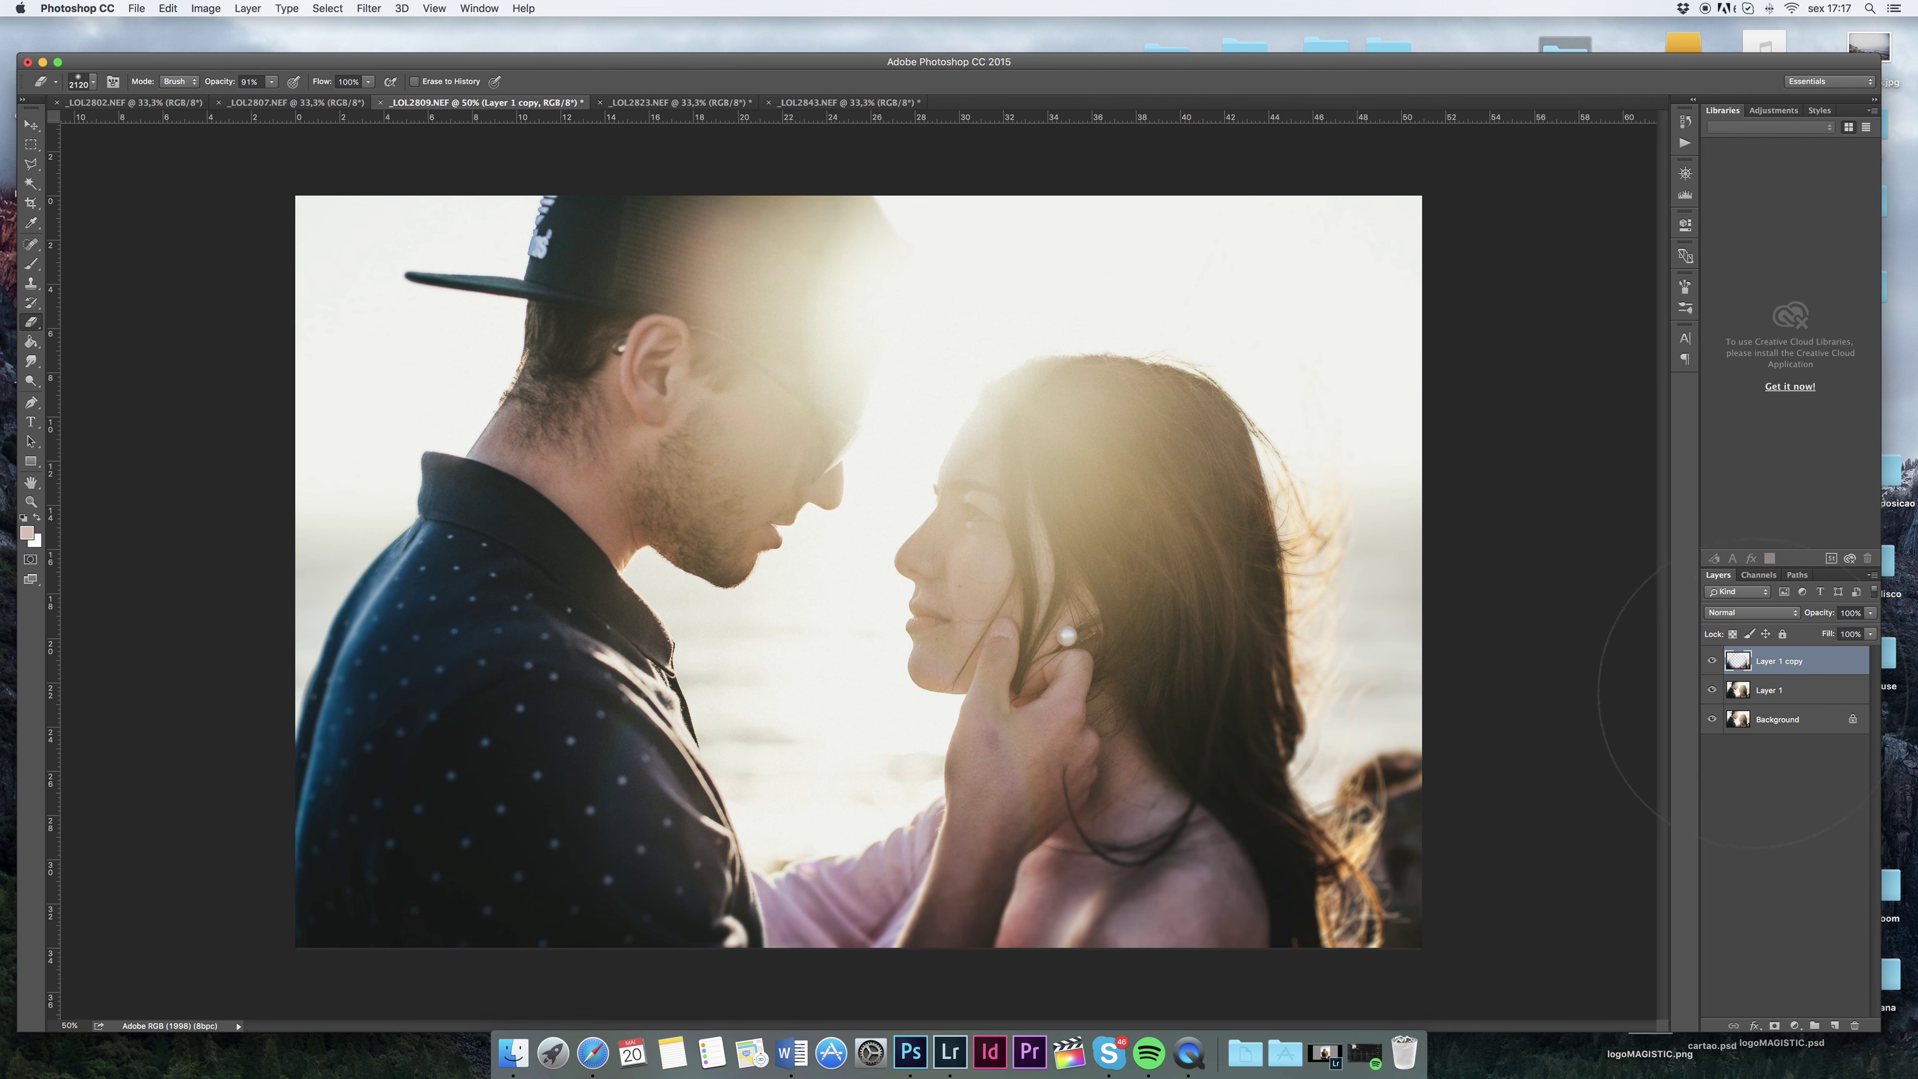
On _LOL2807, apply Selective Color: whites cyan +26, blacks cyan -4 with a little added yellow
left_click(303, 103)
left_click(205, 8)
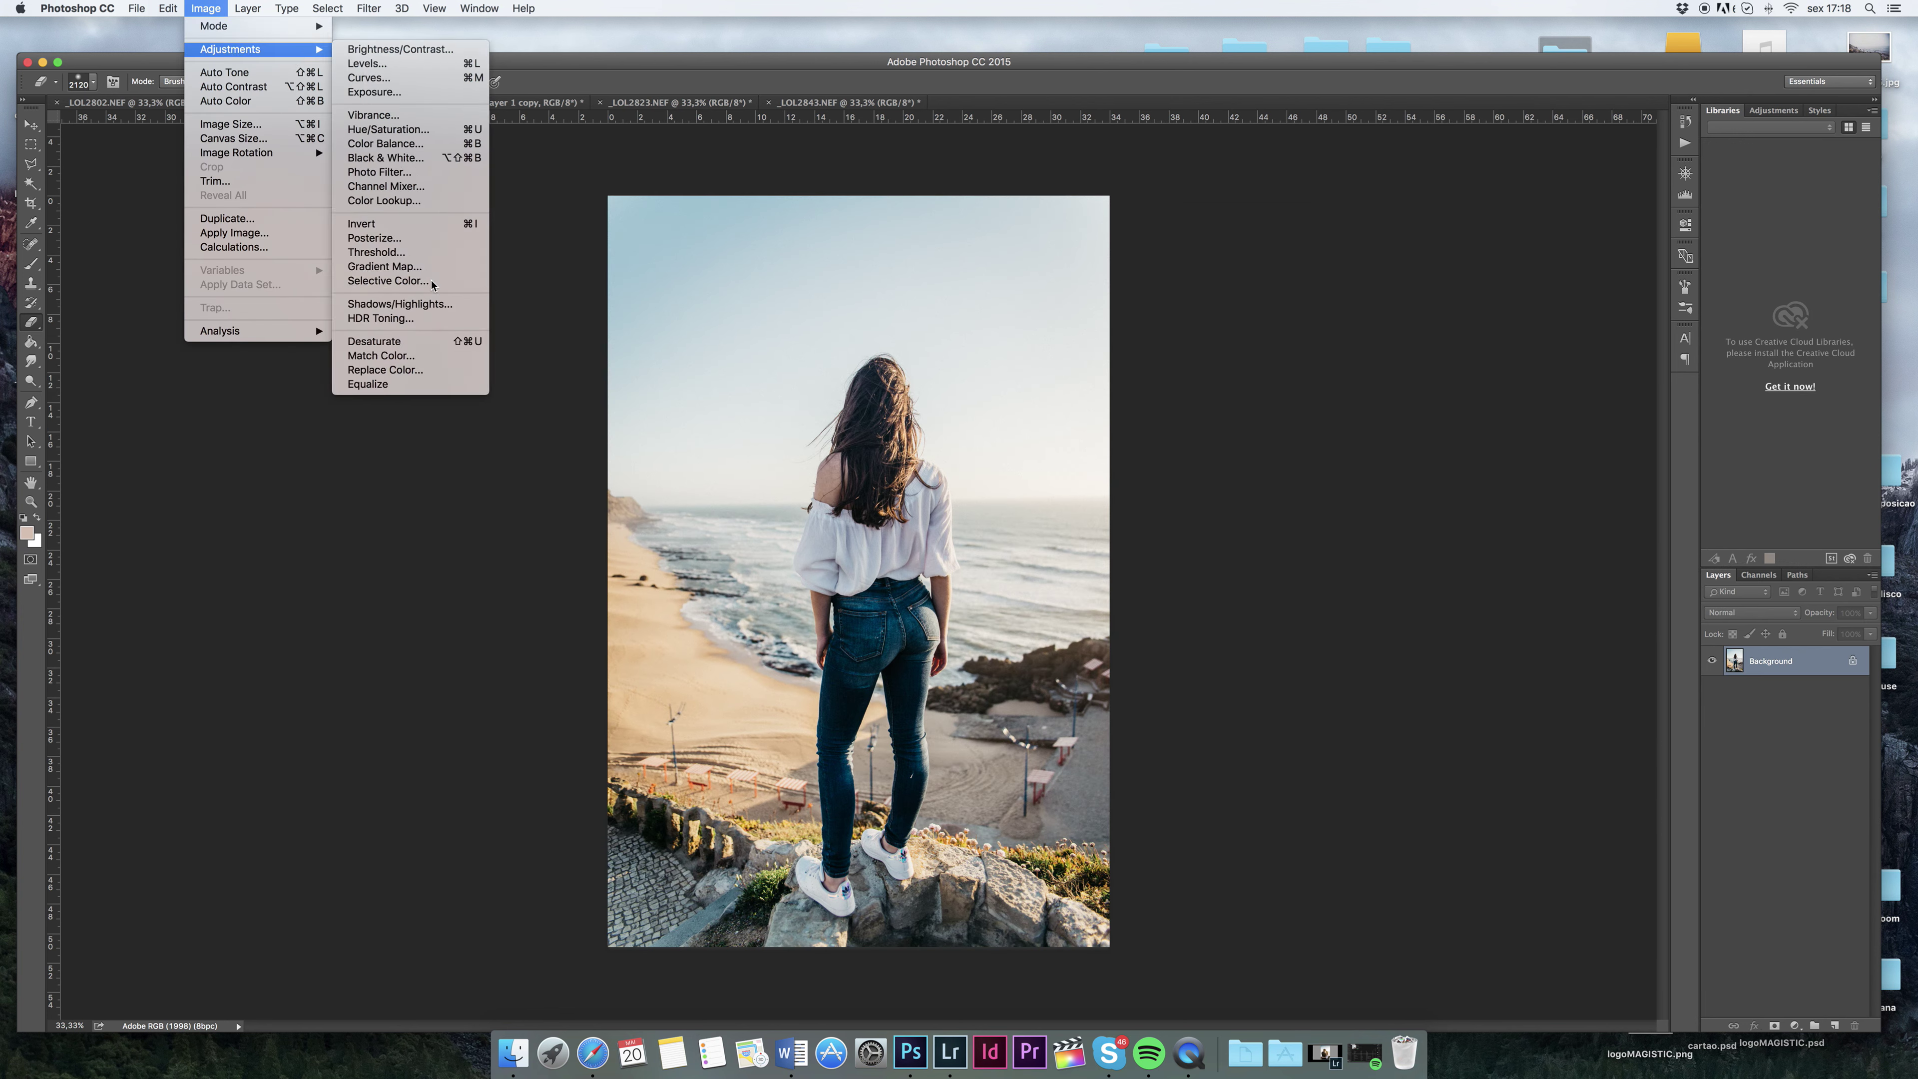
left_click(388, 280)
left_click(1481, 326)
left_click(1458, 413)
left_click_drag(1463, 368, 1485, 372)
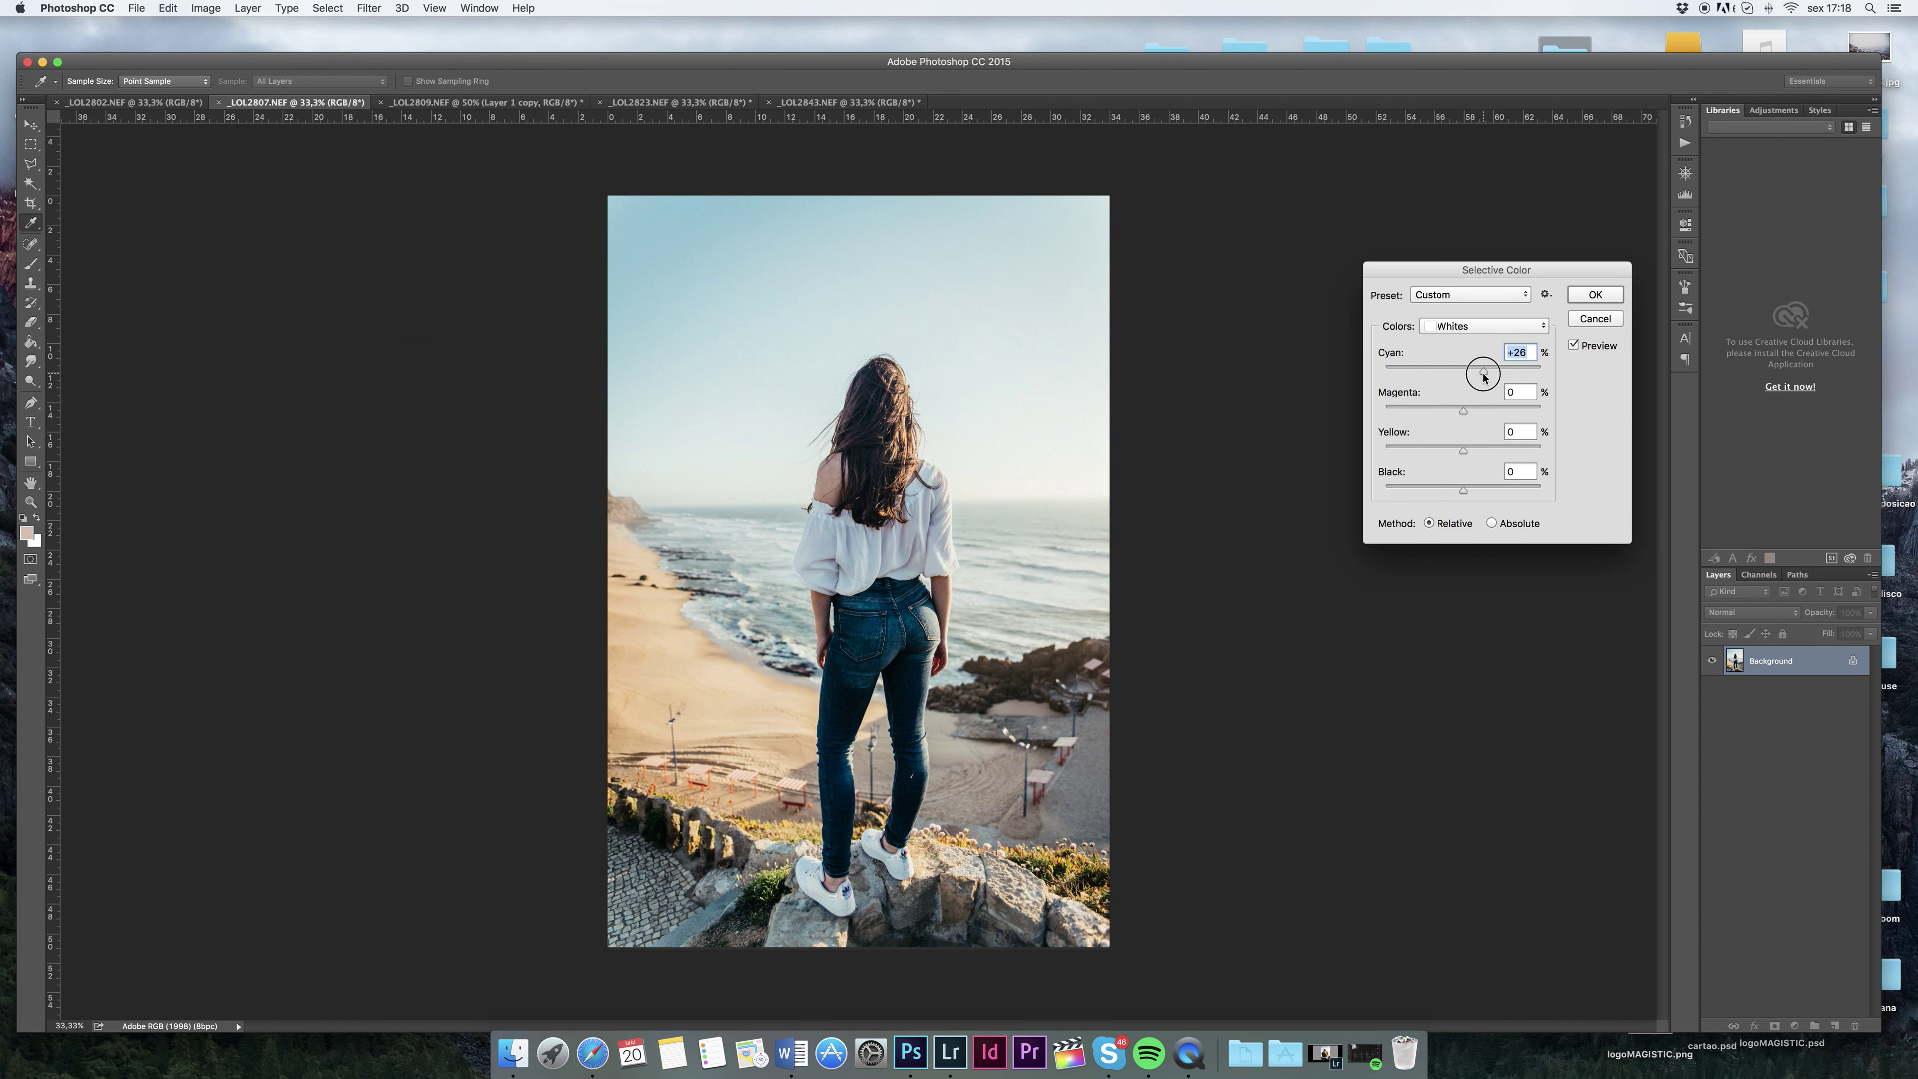
left_click(1481, 326)
left_click(1473, 262)
left_click(1480, 326)
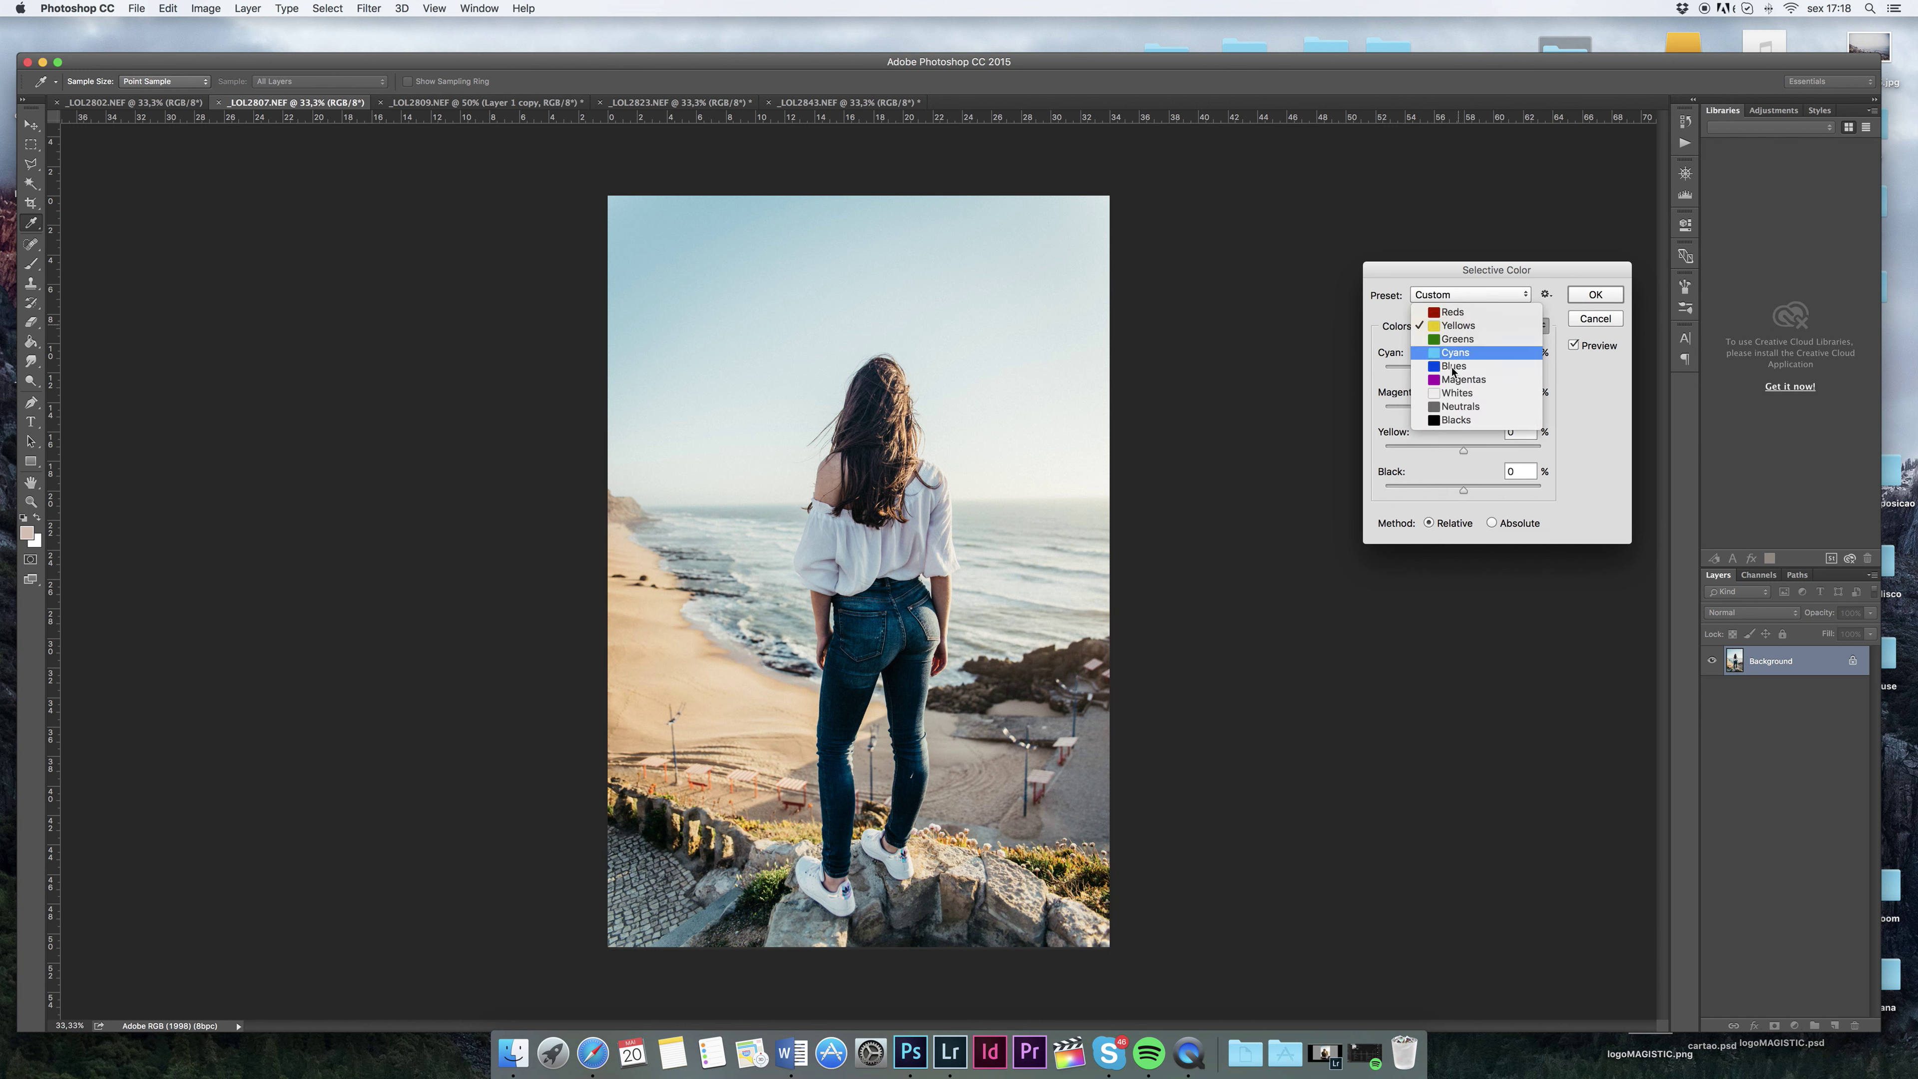
left_click(1458, 353)
left_click_drag(1462, 451, 1467, 451)
left_click_drag(1463, 370, 1459, 370)
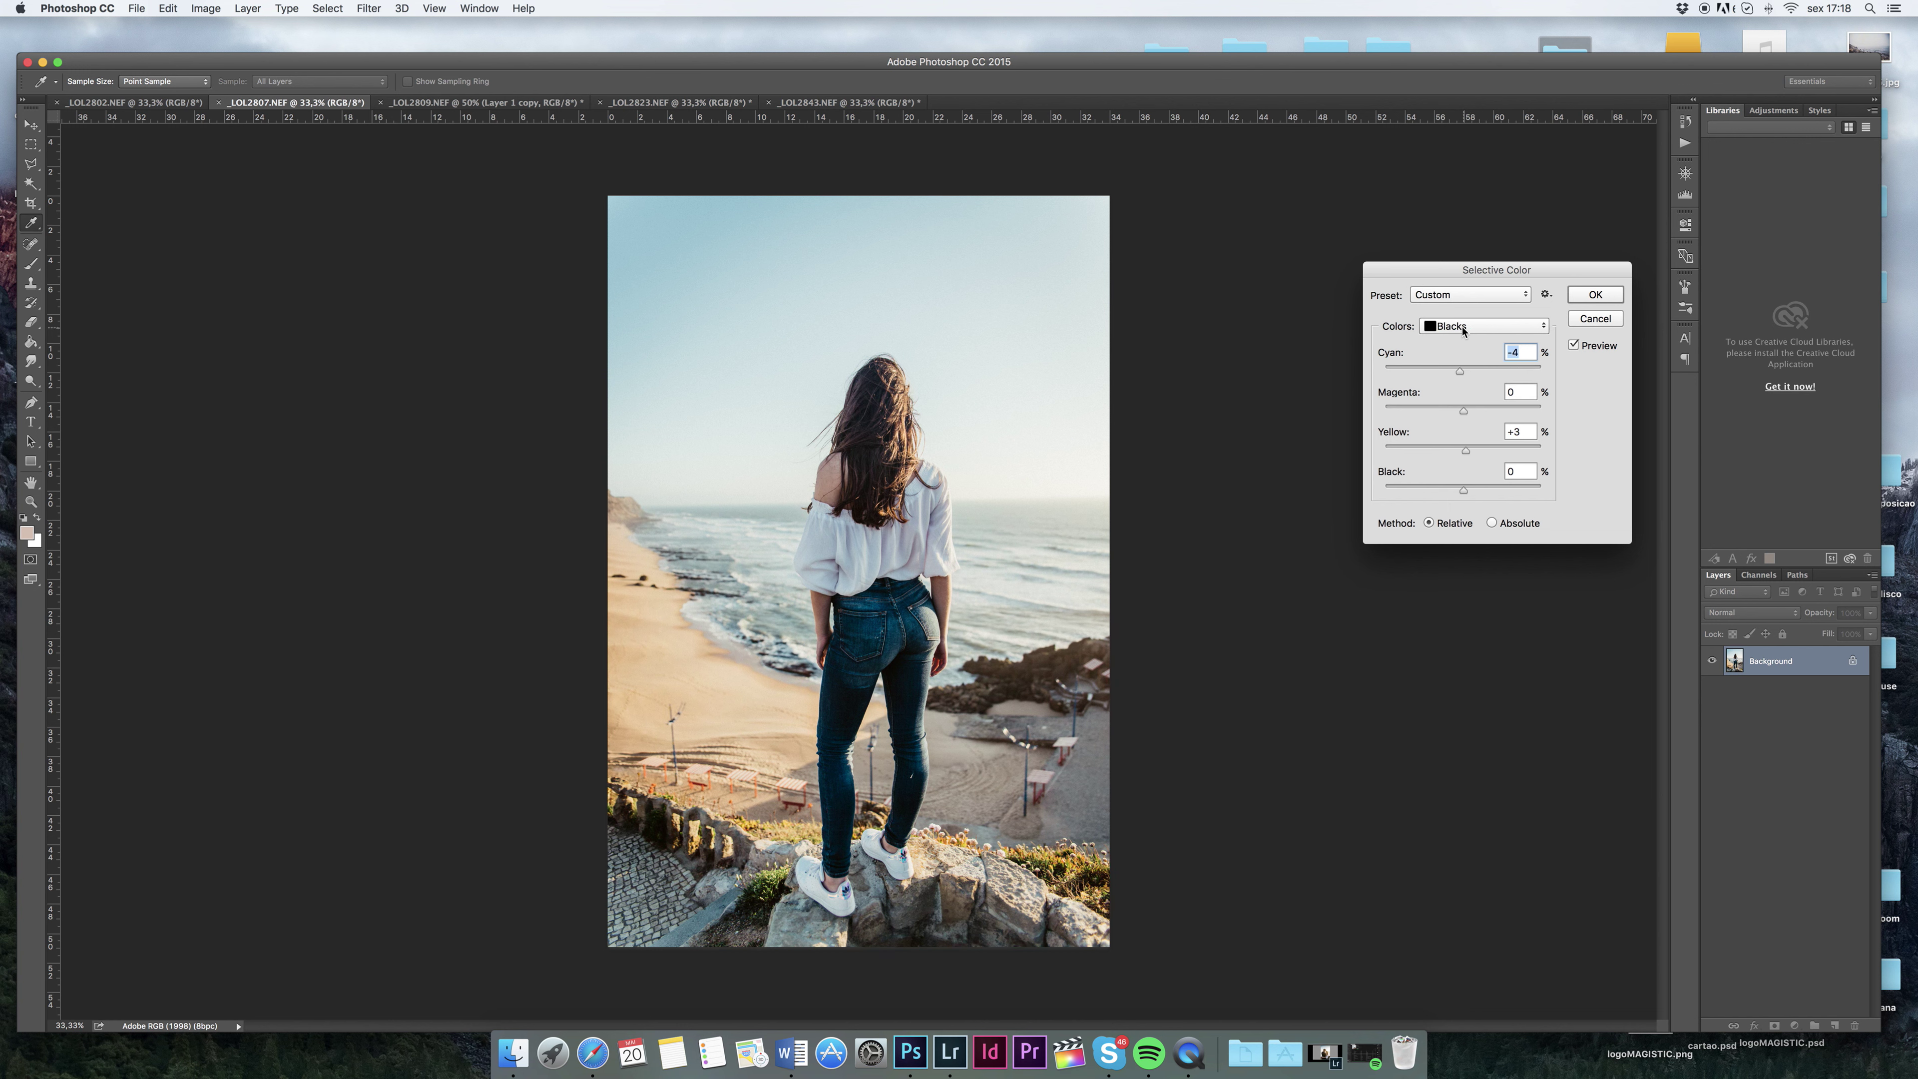
key("Return")
Apply a faded Curves raising the black point and lowering highlights, then show _LOL2802
key("j")
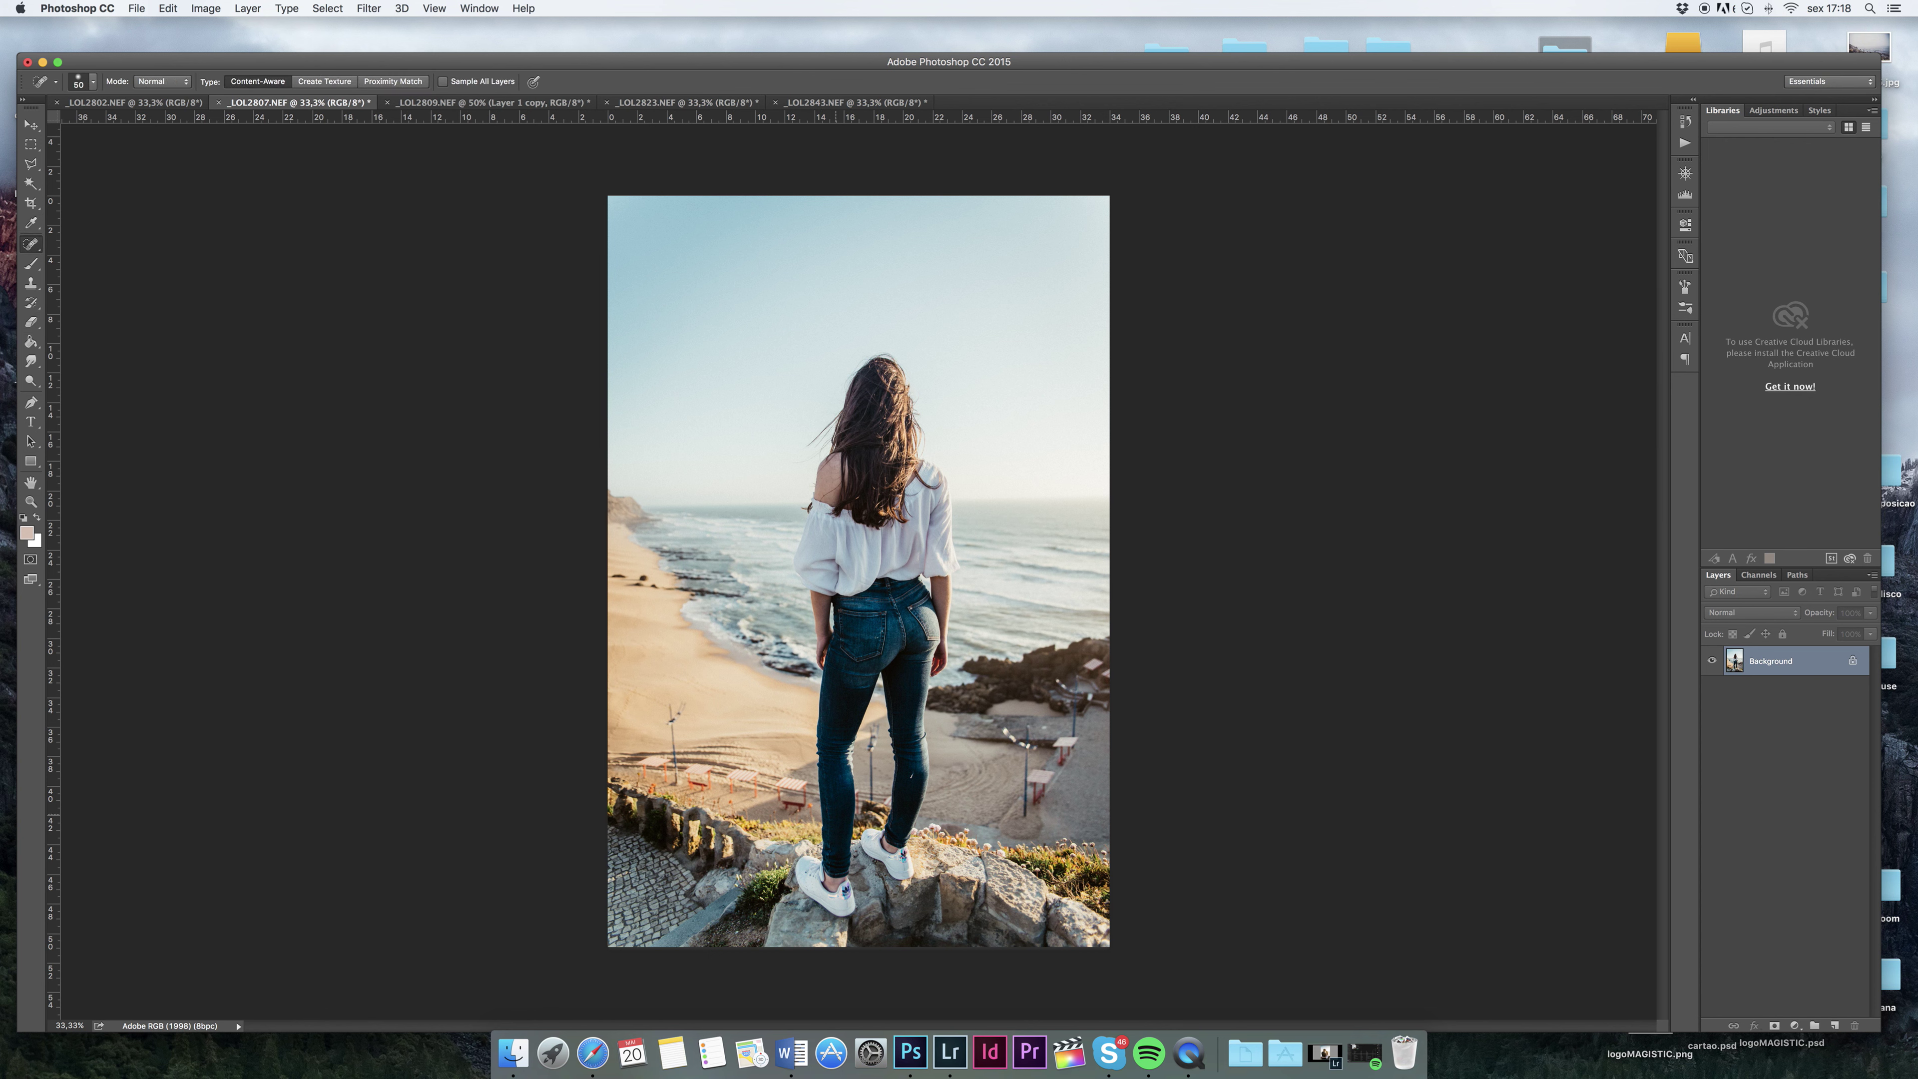
key("super+m")
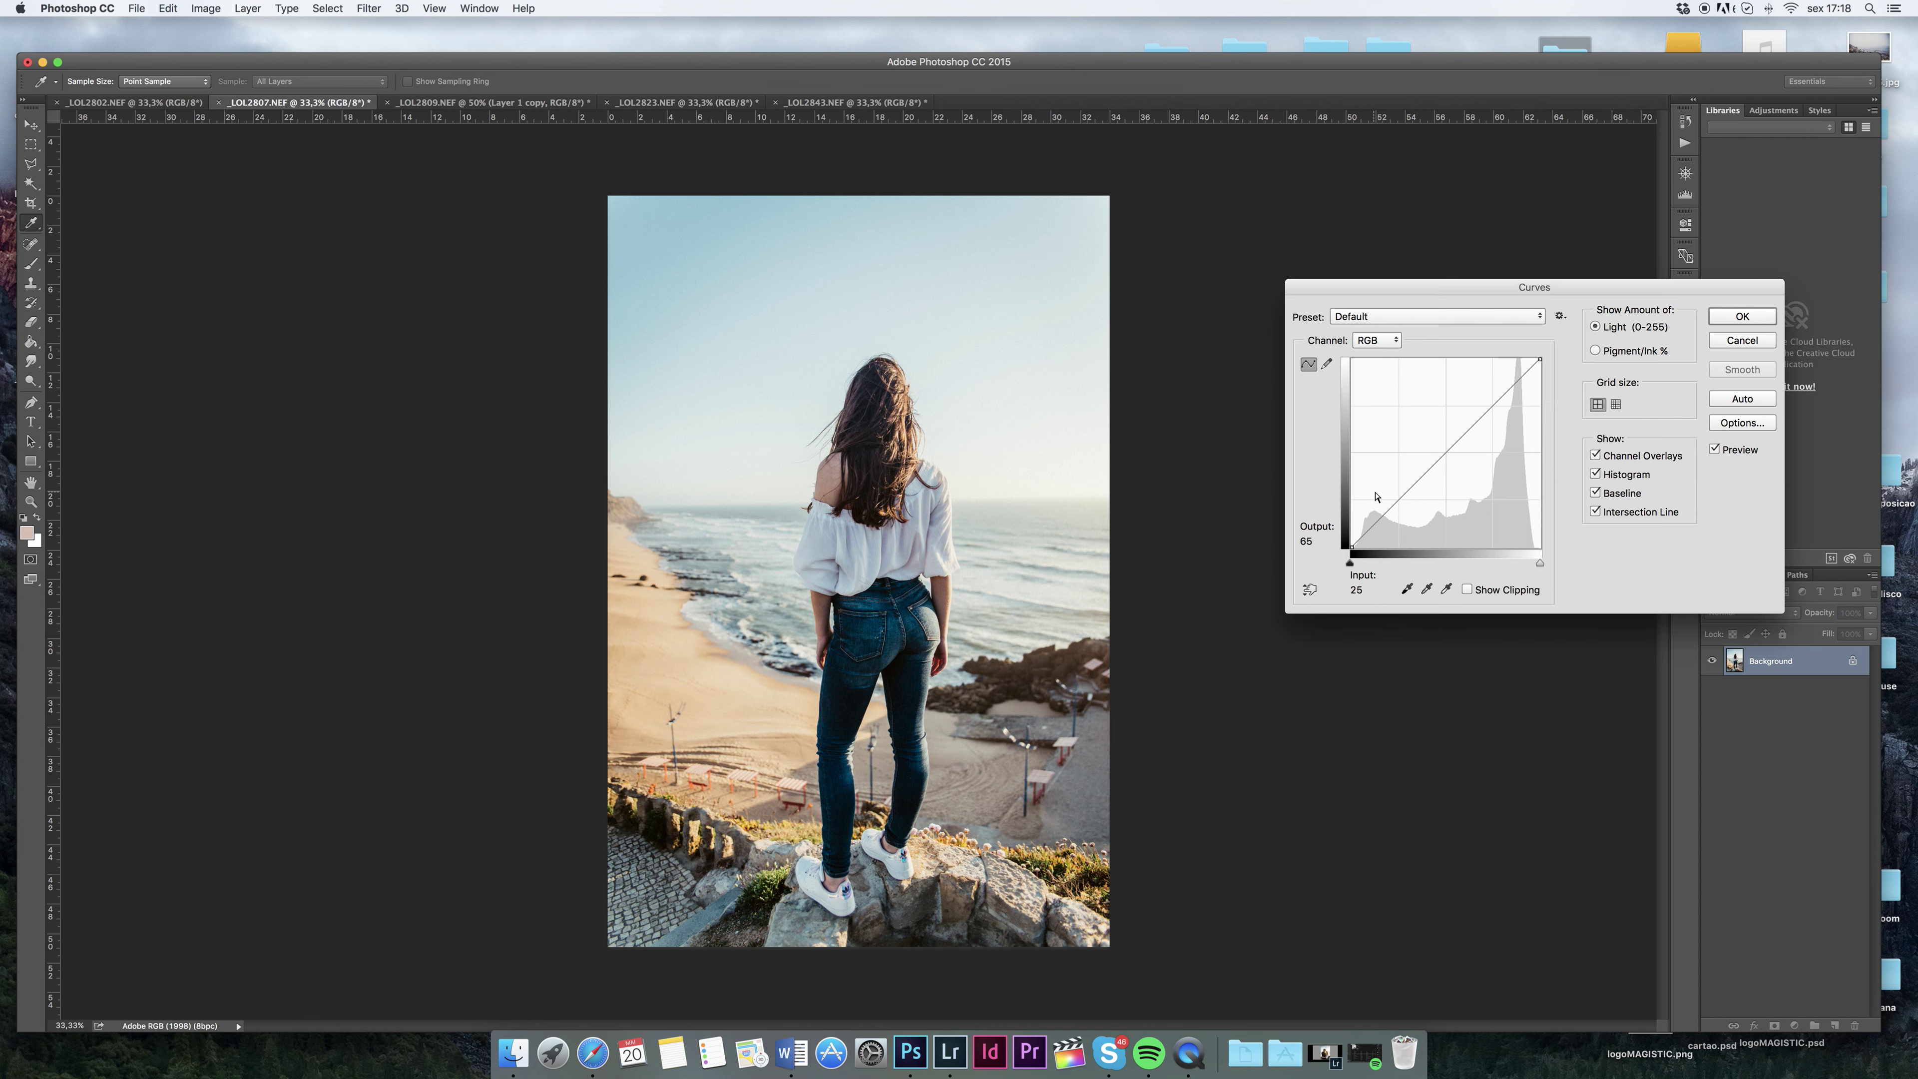
left_click_drag(1351, 548, 1352, 531)
left_click_drag(1540, 358, 1520, 376)
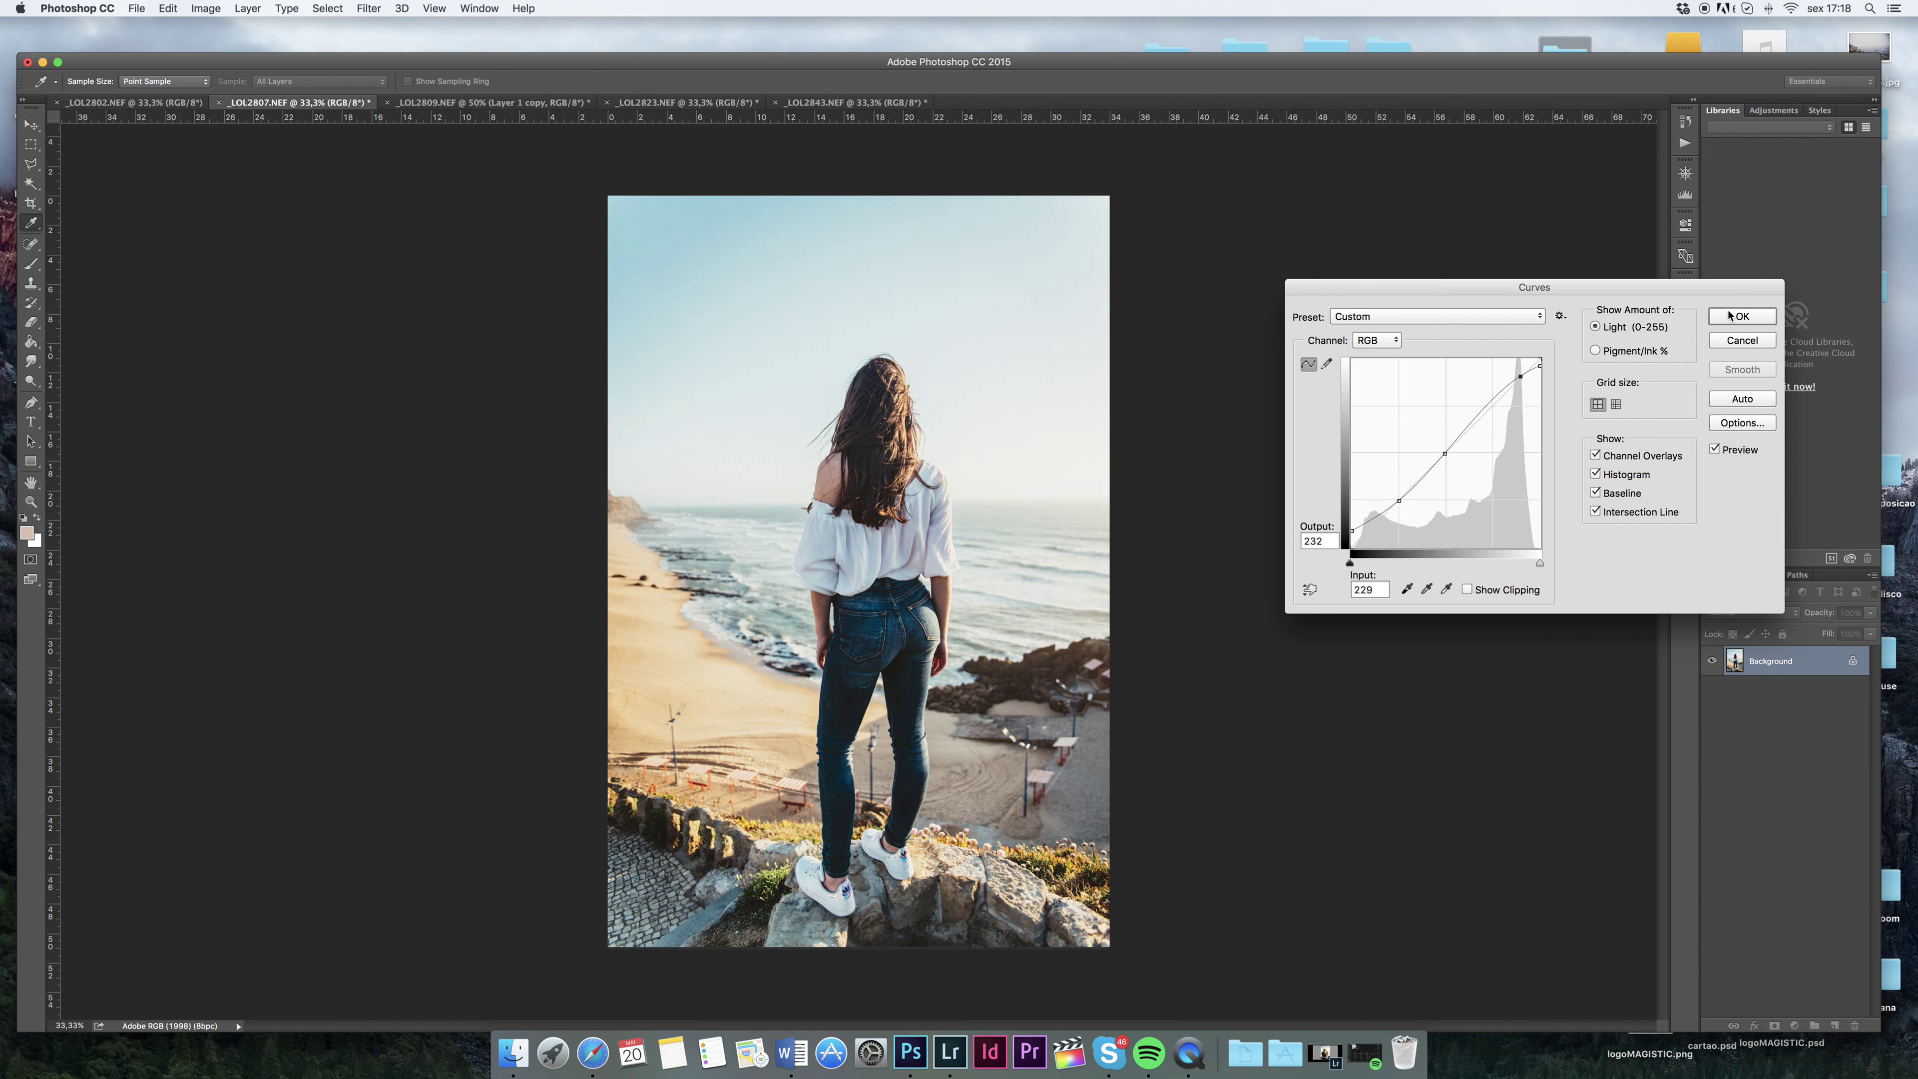
key("Return")
left_click(173, 106)
Raise the hand-holding photo's brightness to 12 with Brightness/Contrast
left_click(205, 8)
left_click(370, 50)
left_click_drag(1356, 470, 1364, 474)
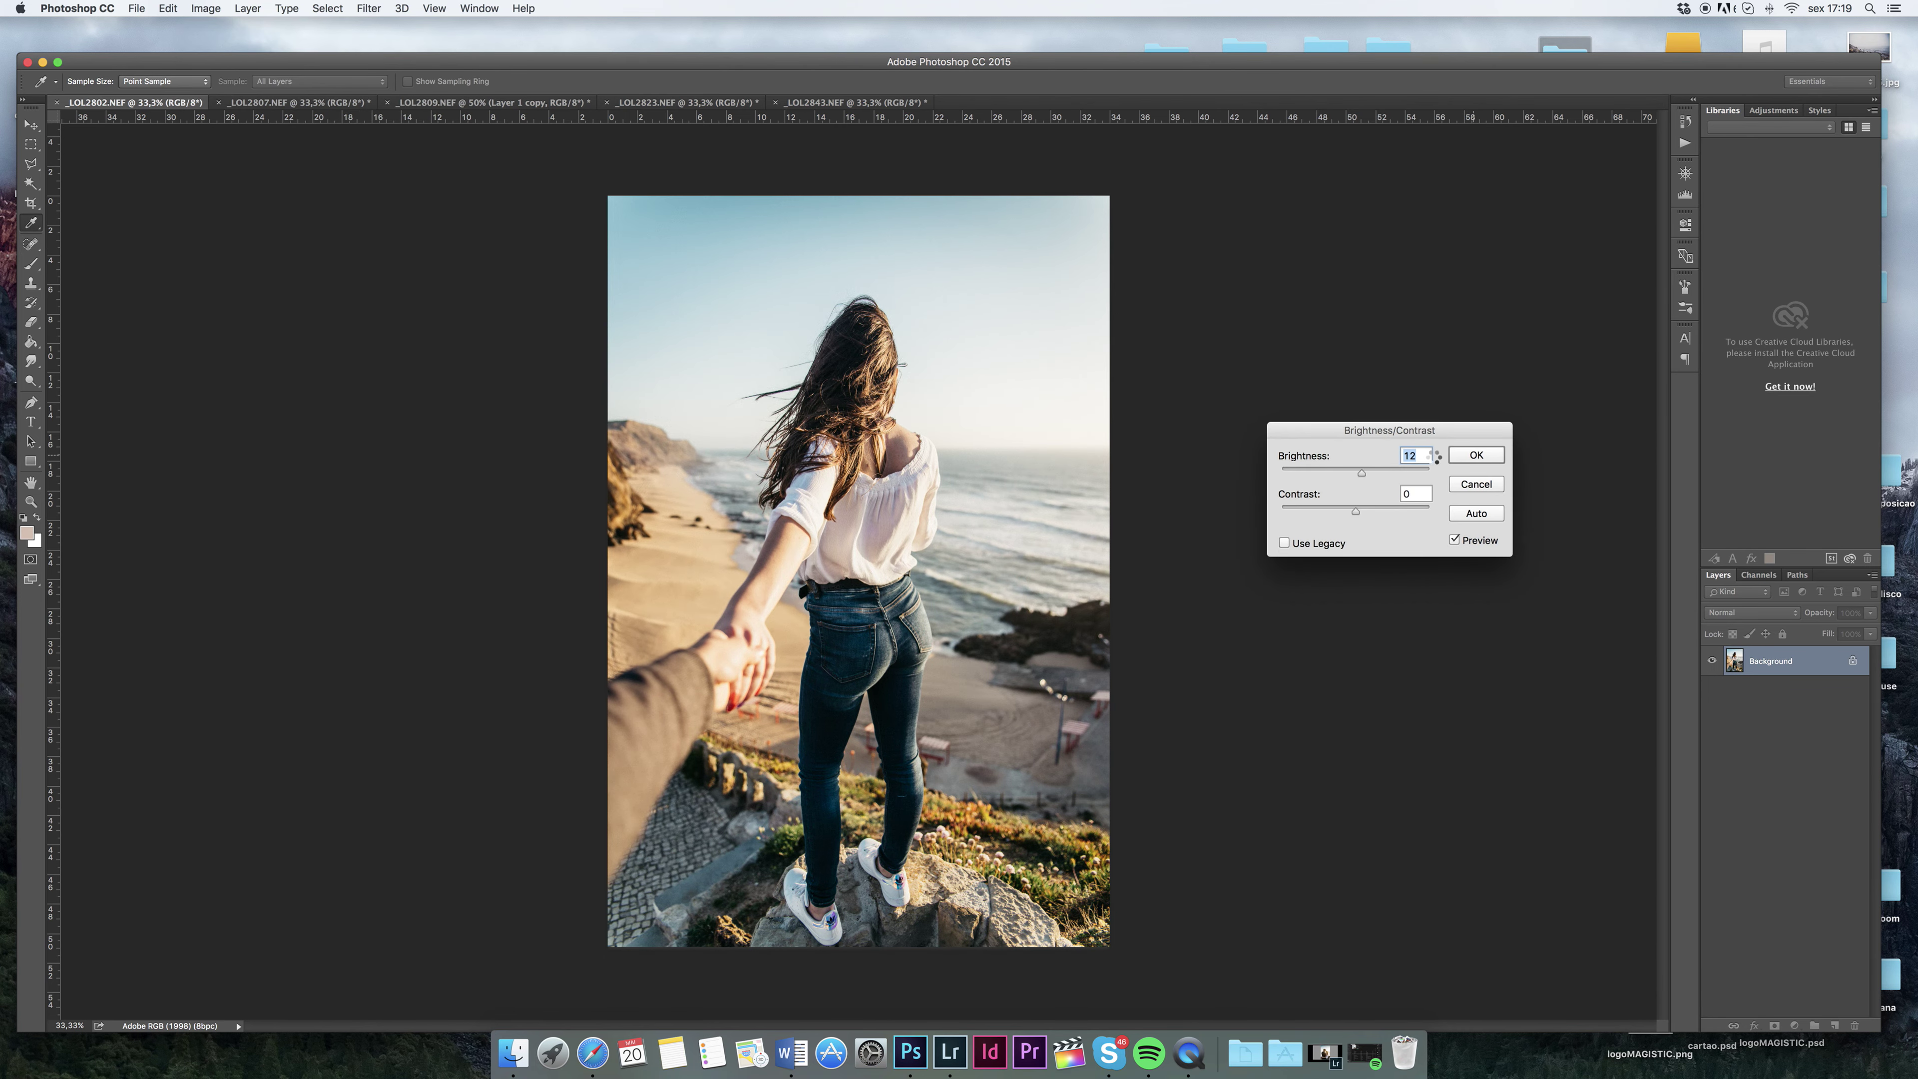
key("Return")
key("j")
Start Selective Color with reds cyan cut to -54, then target the yellows and whites
left_click(205, 7)
left_click(407, 313)
left_click(1485, 326)
mouse_move(1464, 367)
left_mouse_down()
mouse_move(1423, 370)
mouse_move(1468, 415)
mouse_move(1517, 373)
left_mouse_up()
left_click(1481, 325)
left_click(1472, 343)
left_click(1484, 326)
left_click(1473, 414)
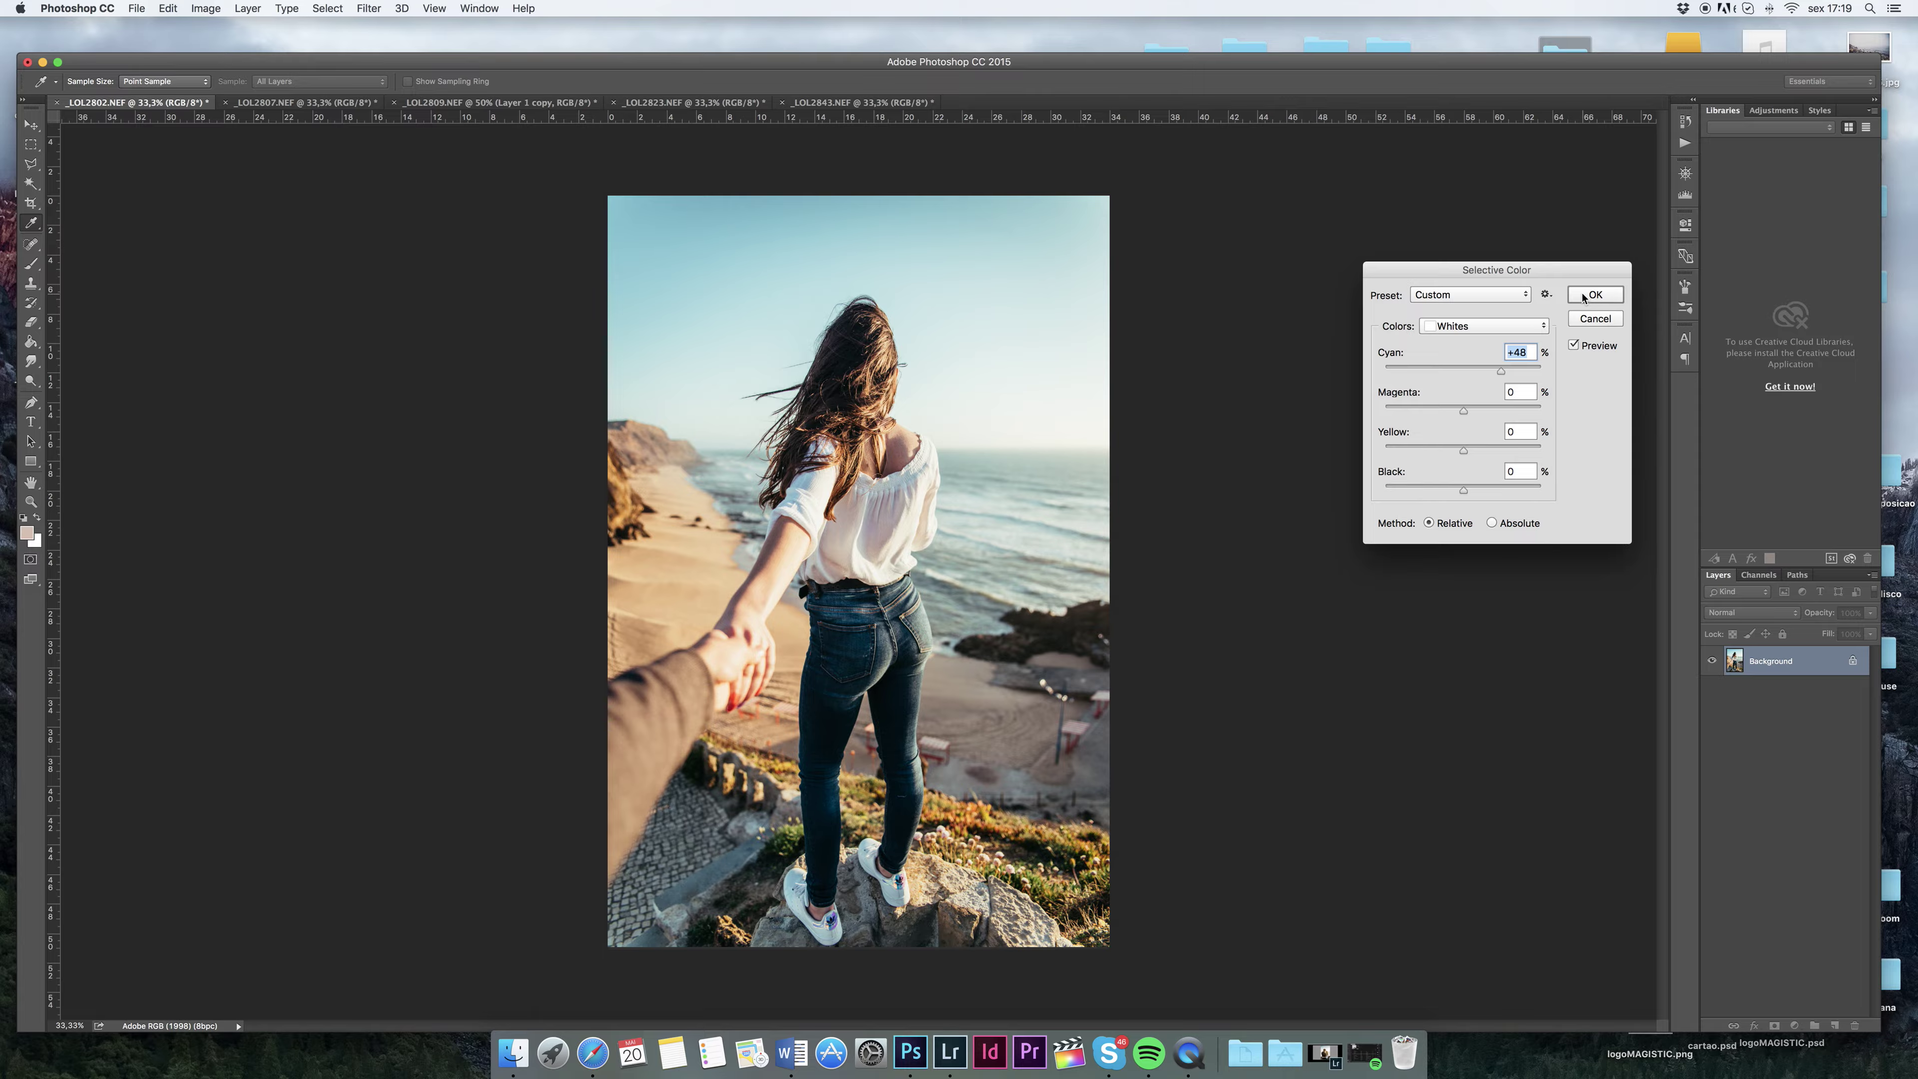